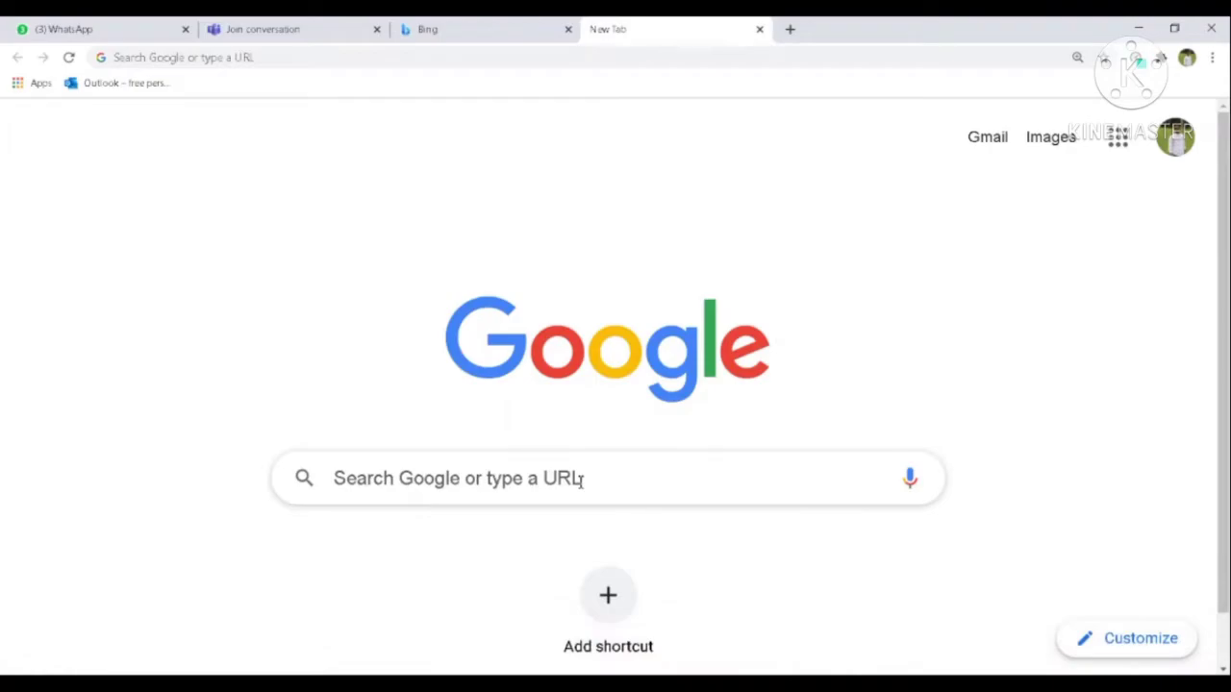
Search Google for 'scert' from the new tab page.
left_click(581, 481)
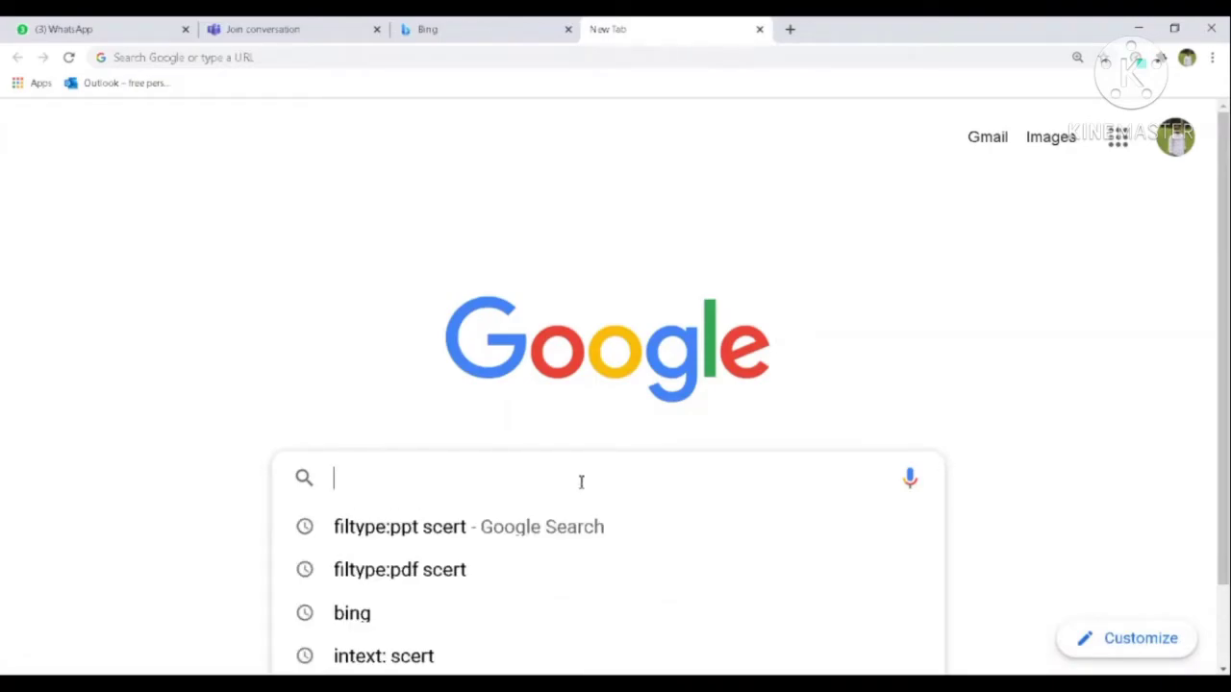
type("scert")
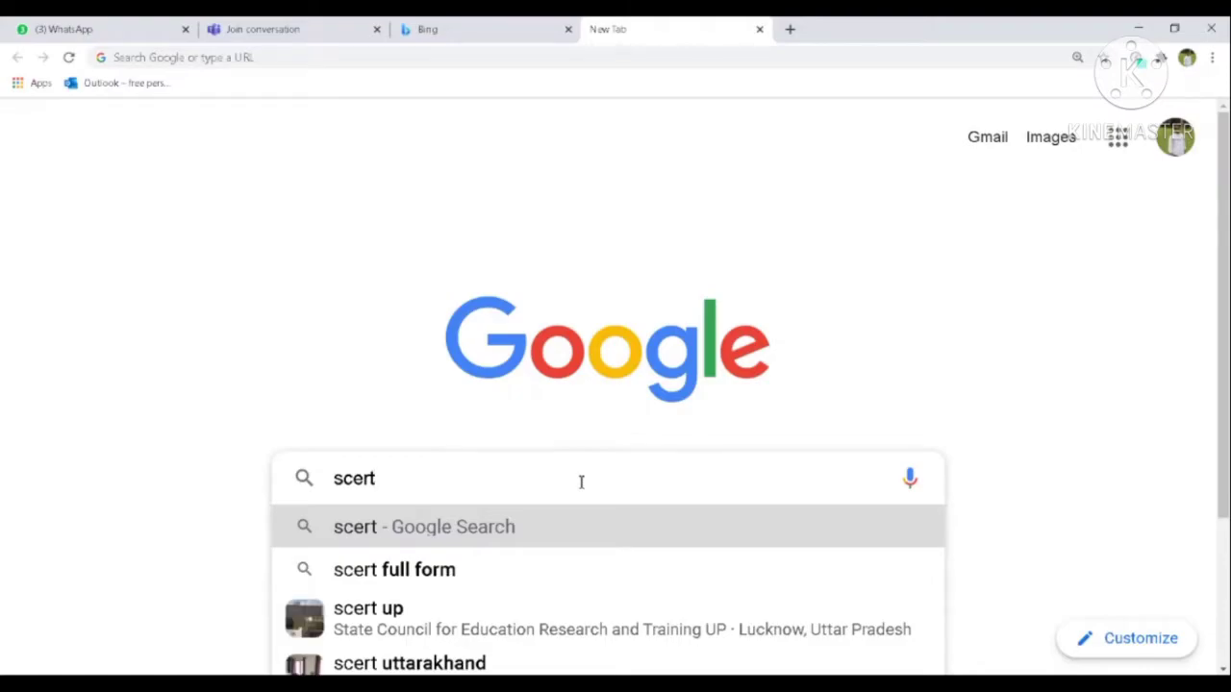
key("Return")
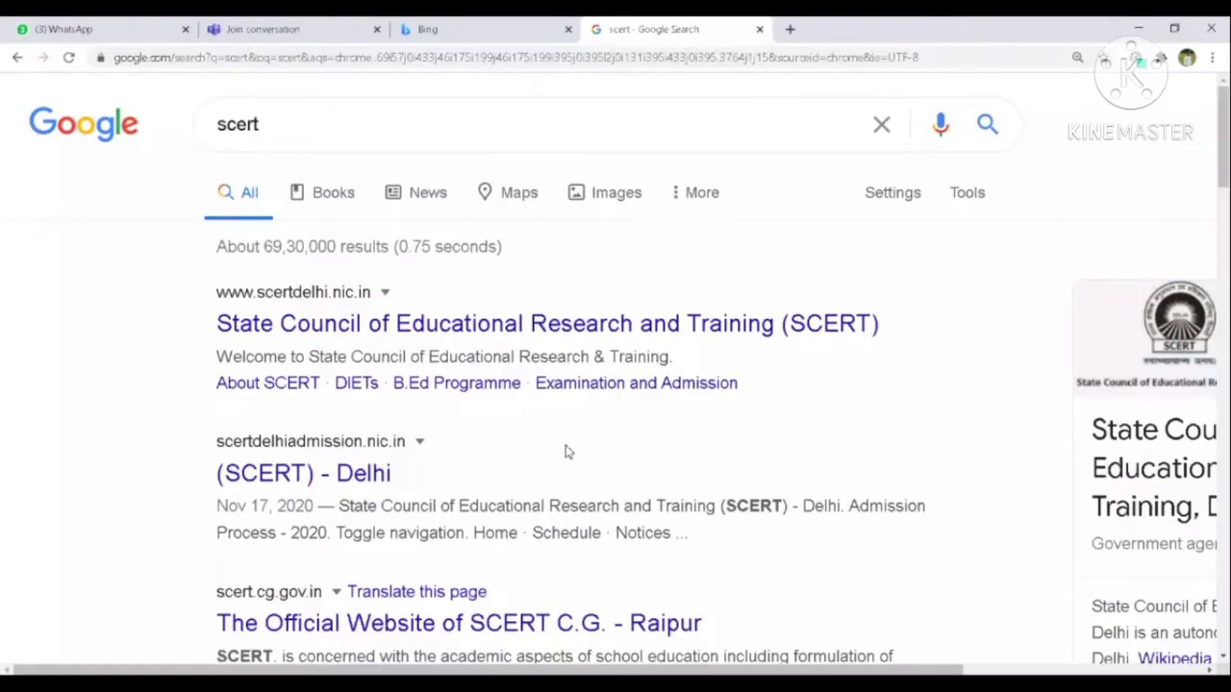
scroll(566, 451, "down", 1)
scroll(567, 451, "down", 3)
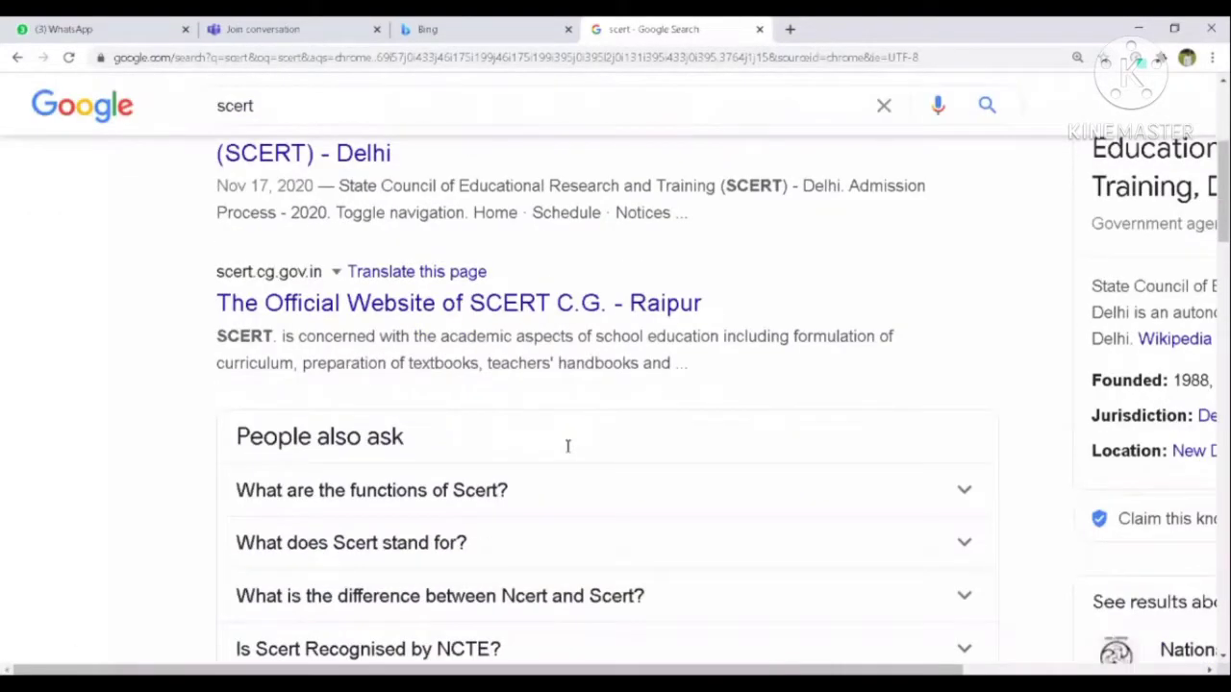
scroll(567, 451, "down", 2)
scroll(567, 452, "down", 3)
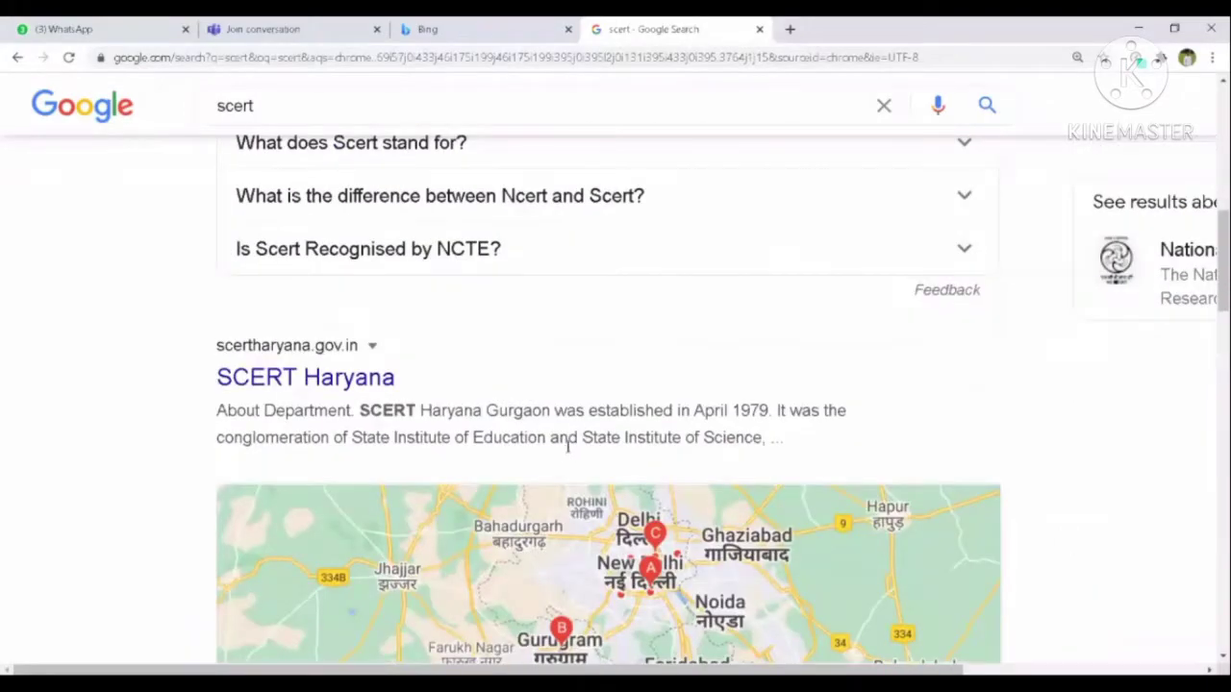
scroll(567, 451, "up", 8)
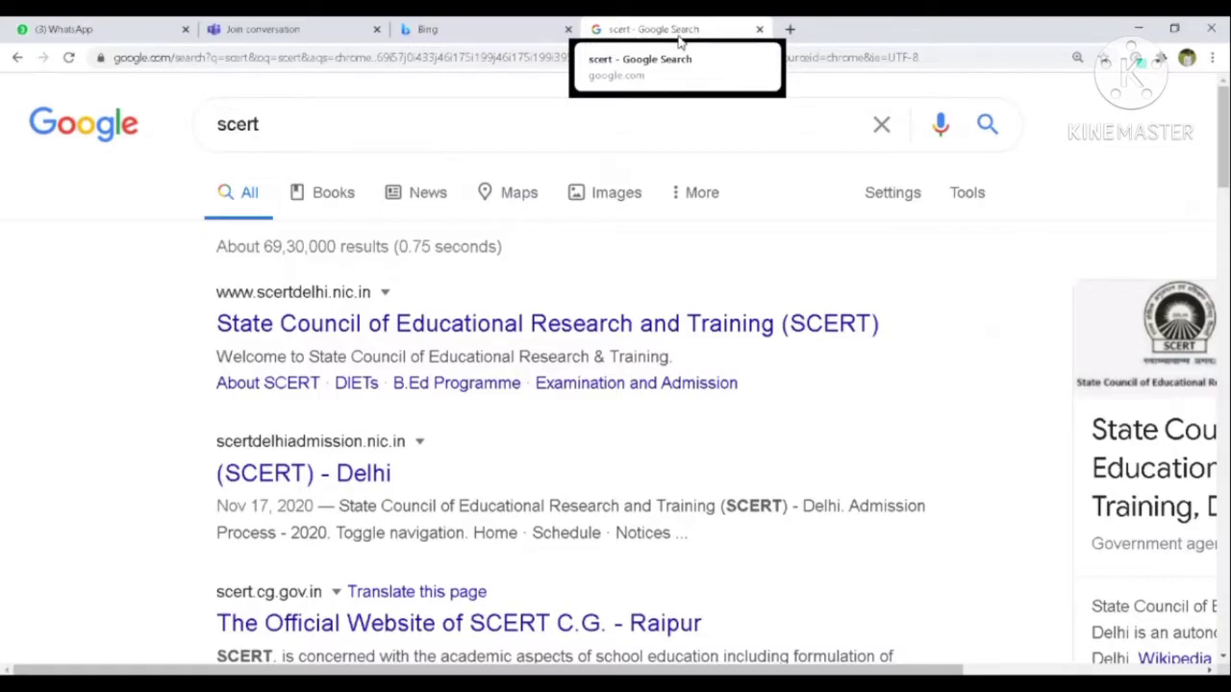
Open a fresh new tab and close the scert results tab.
left_click(789, 29)
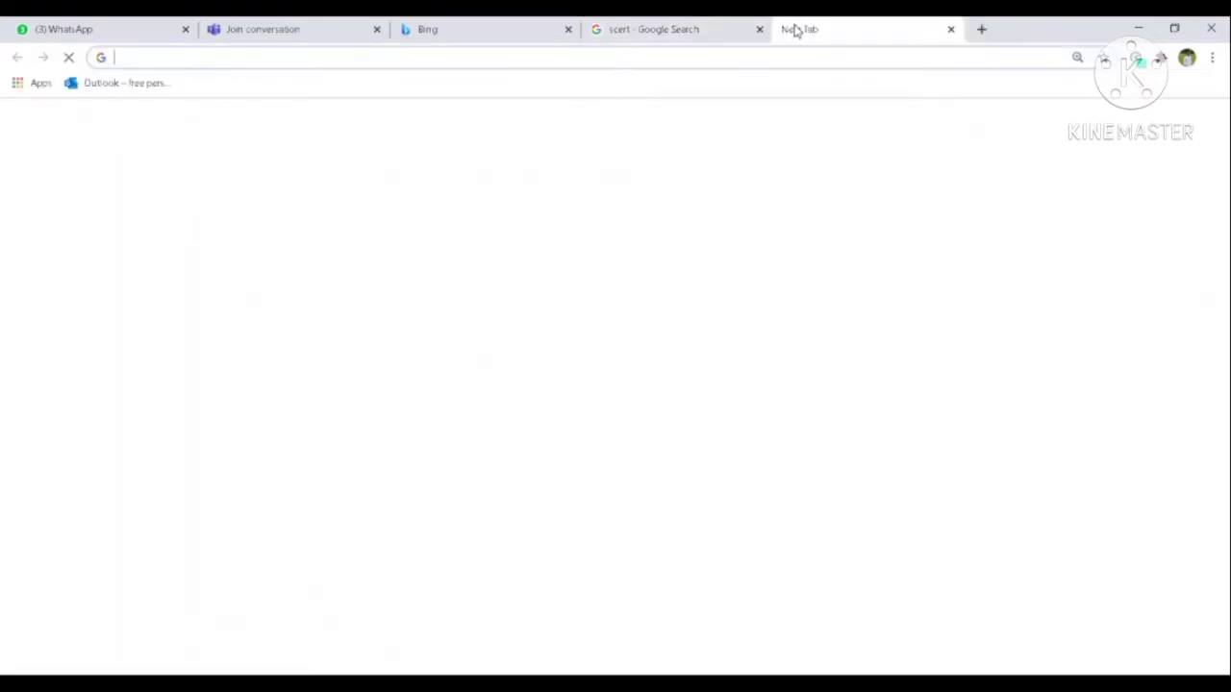
left_click(760, 29)
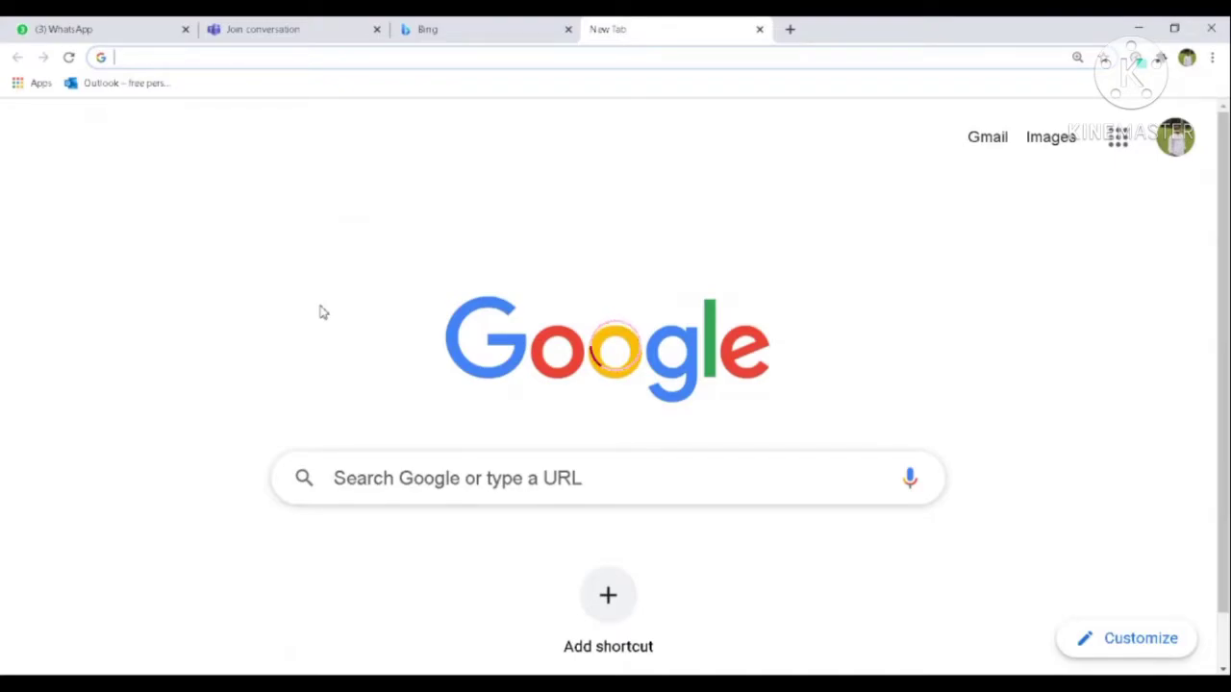
mouse_move(852, 316)
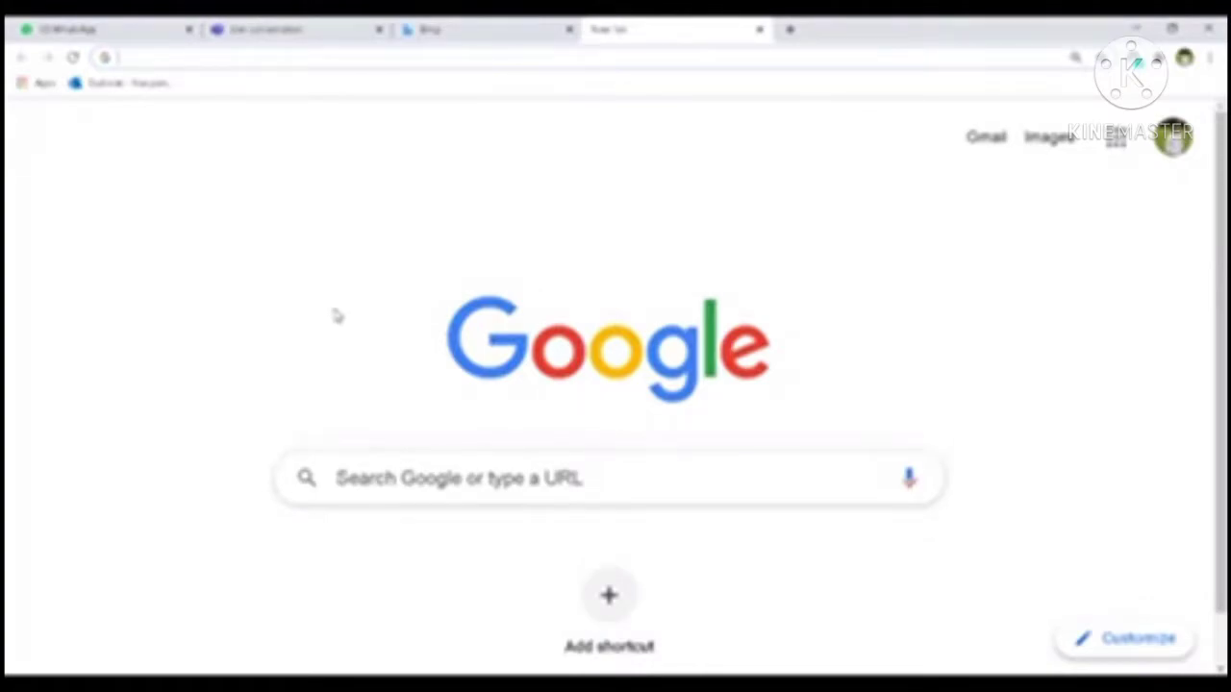
scroll(545, 329, "down", 1)
scroll(455, 315, "up", 1)
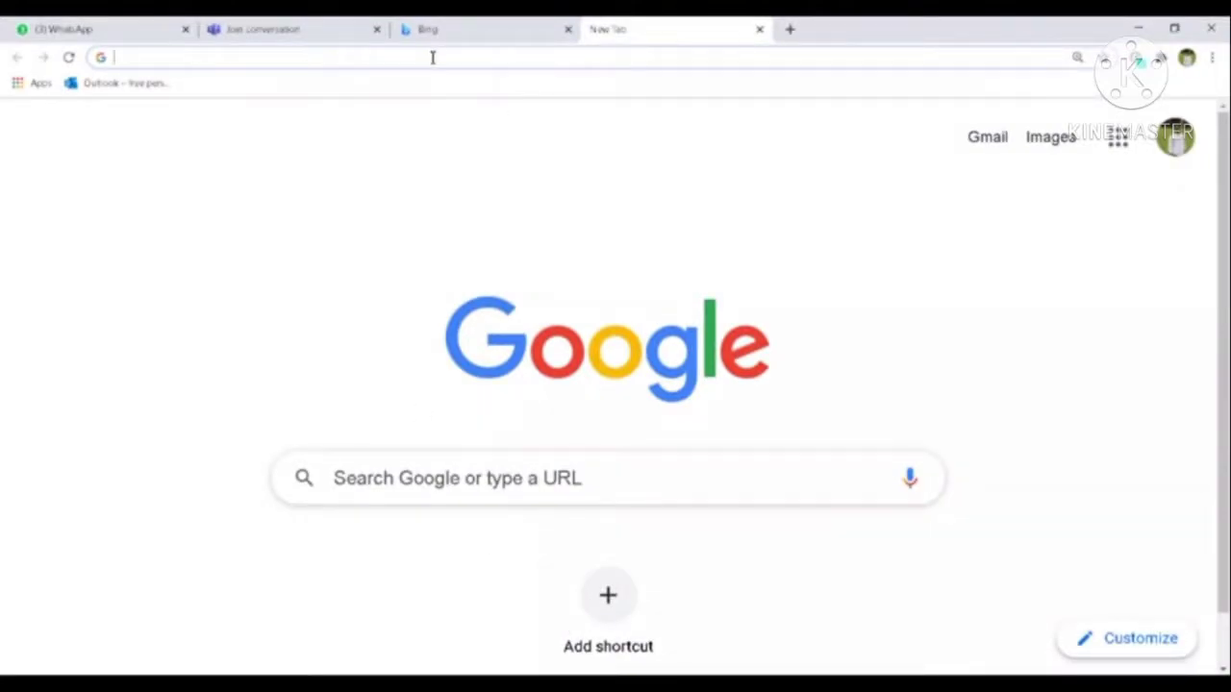
Go to google.com in the address bar.
type("google")
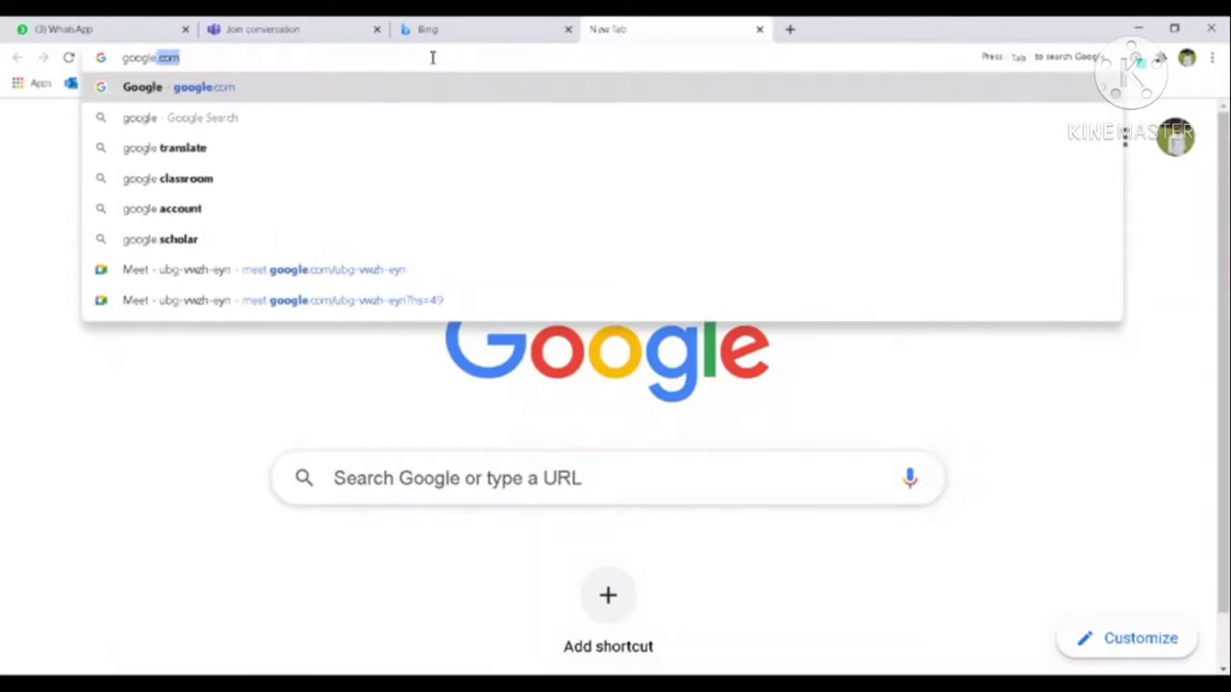
type(".com")
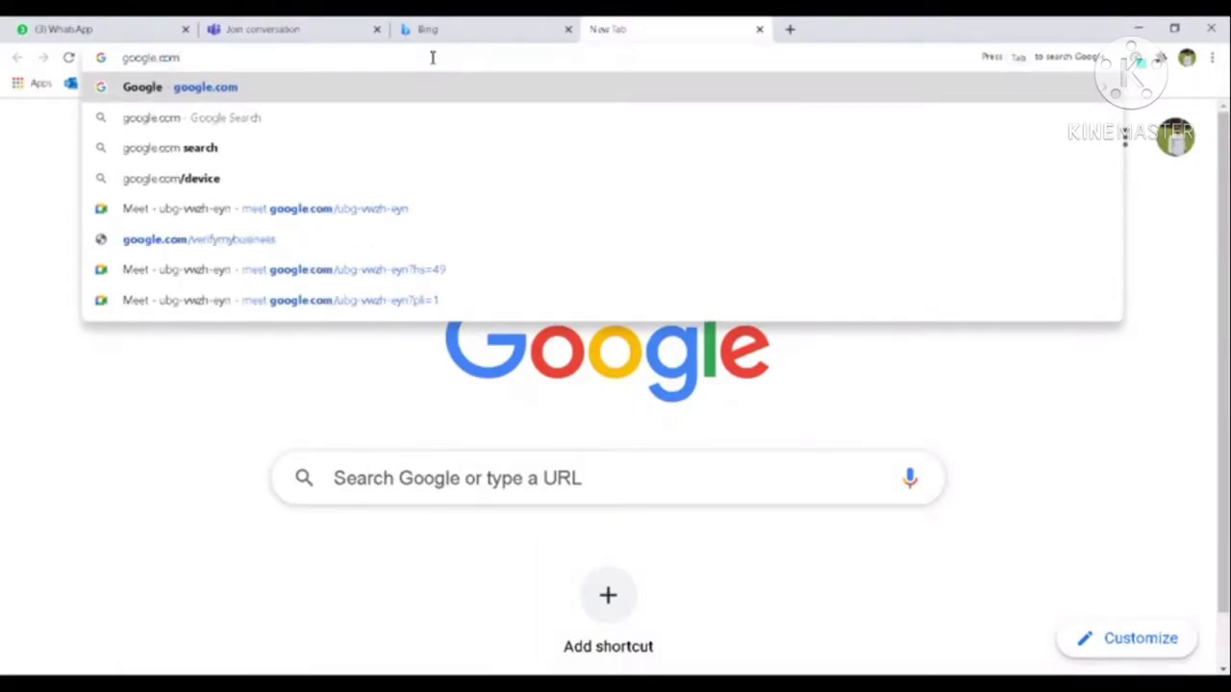
key("Return")
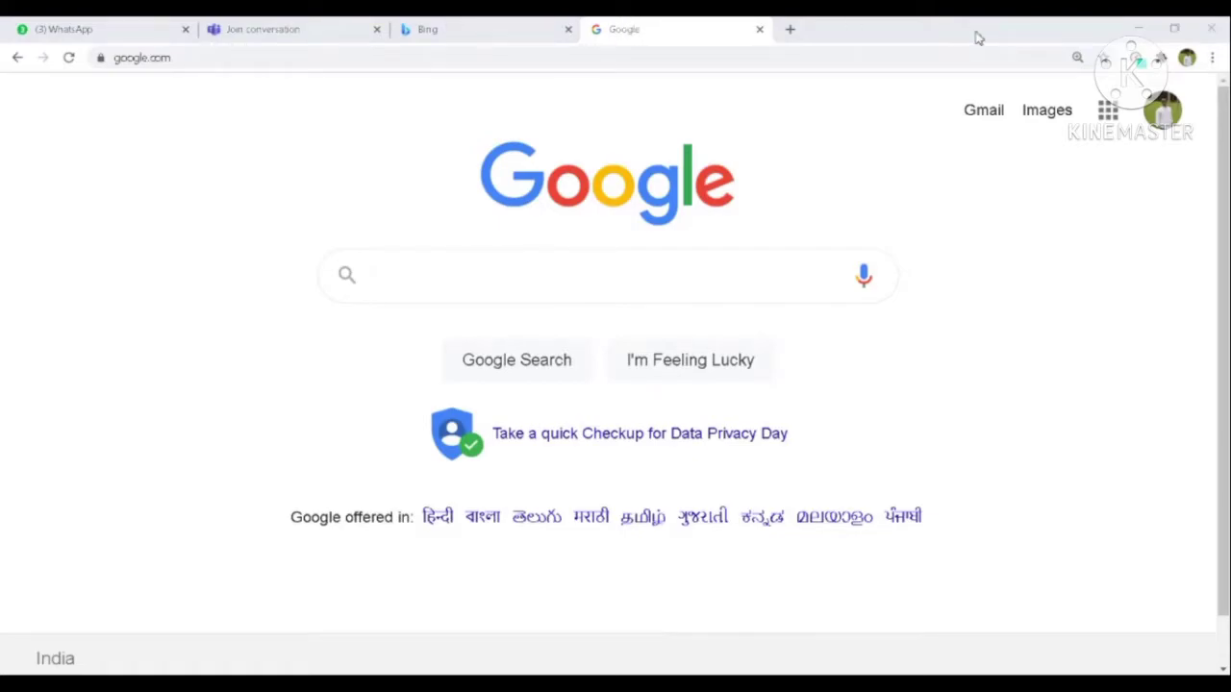
Switch to the Bing tab showing the Bing homepage.
left_click(885, 44)
left_click(904, 40)
left_click(342, 120)
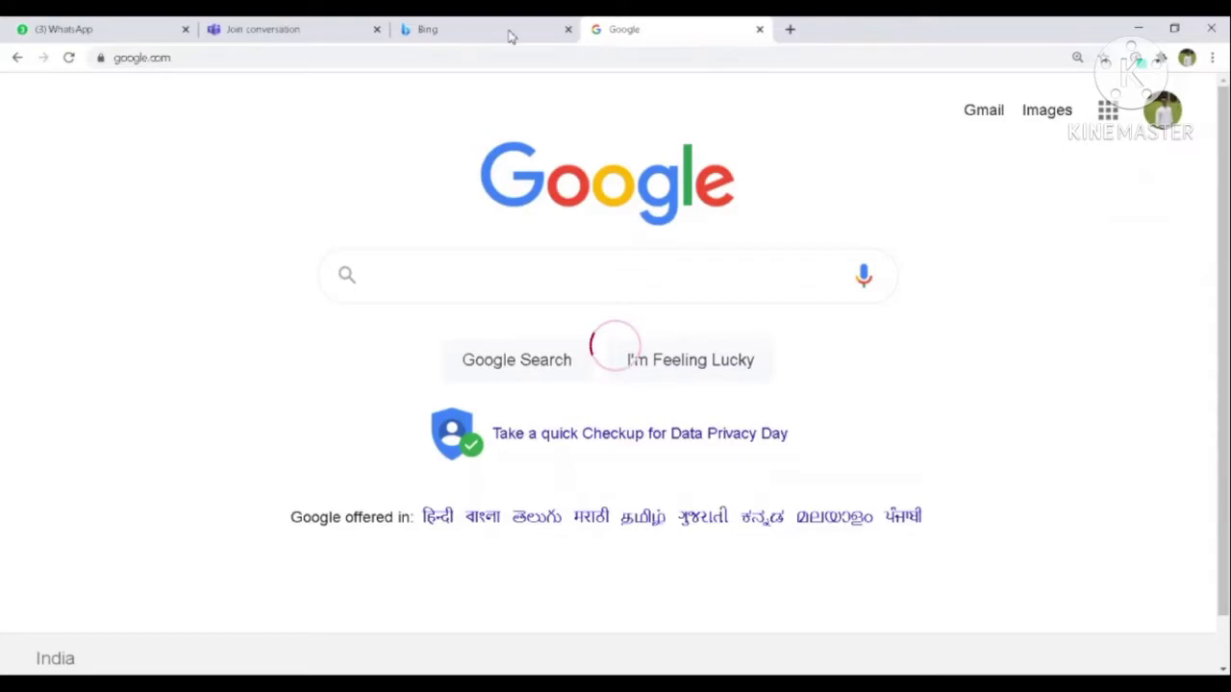
left_click(509, 33)
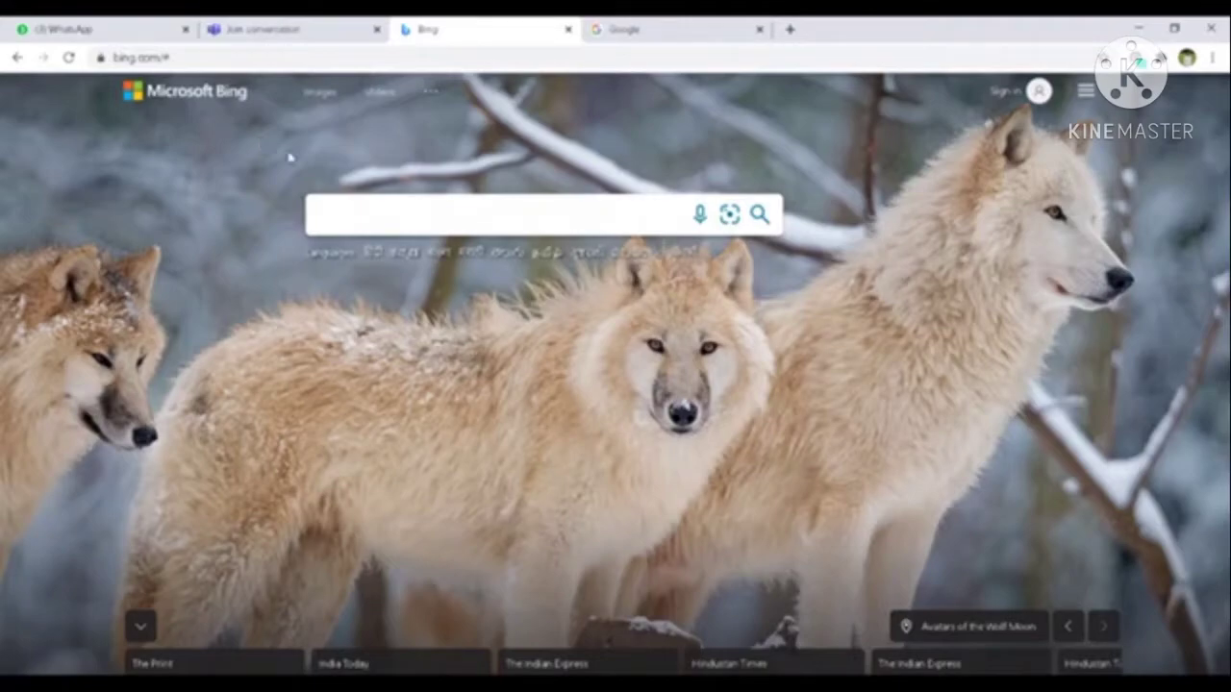
left_click(440, 210)
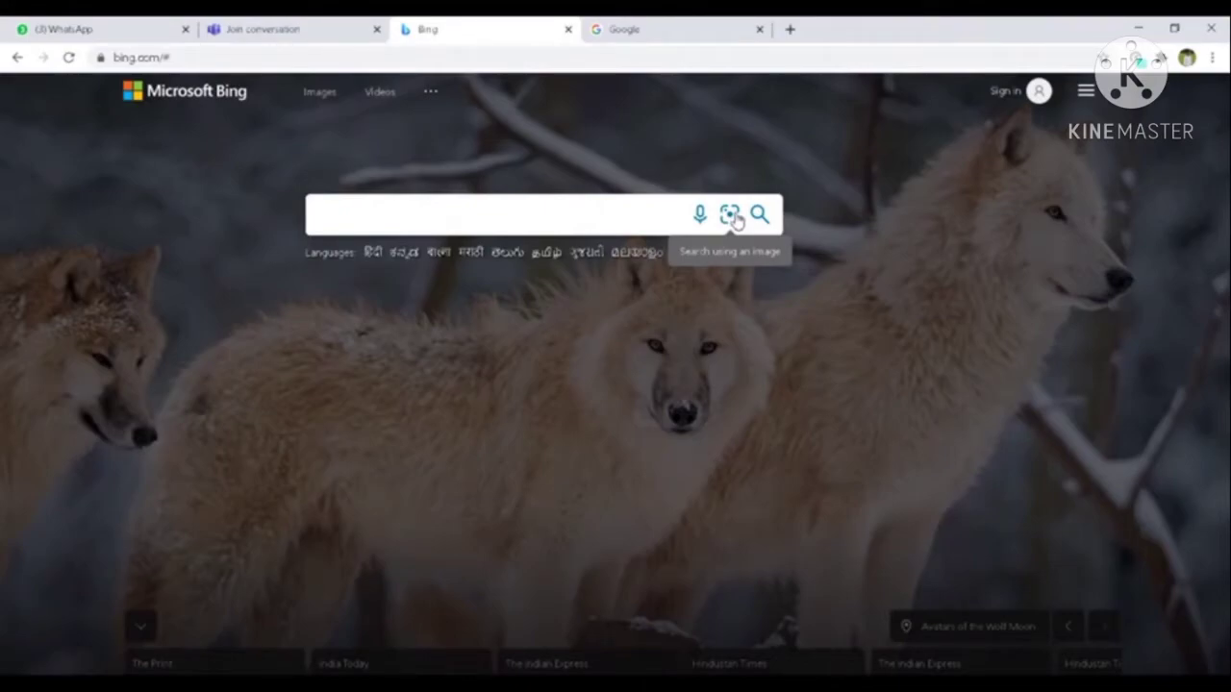
left_click(733, 218)
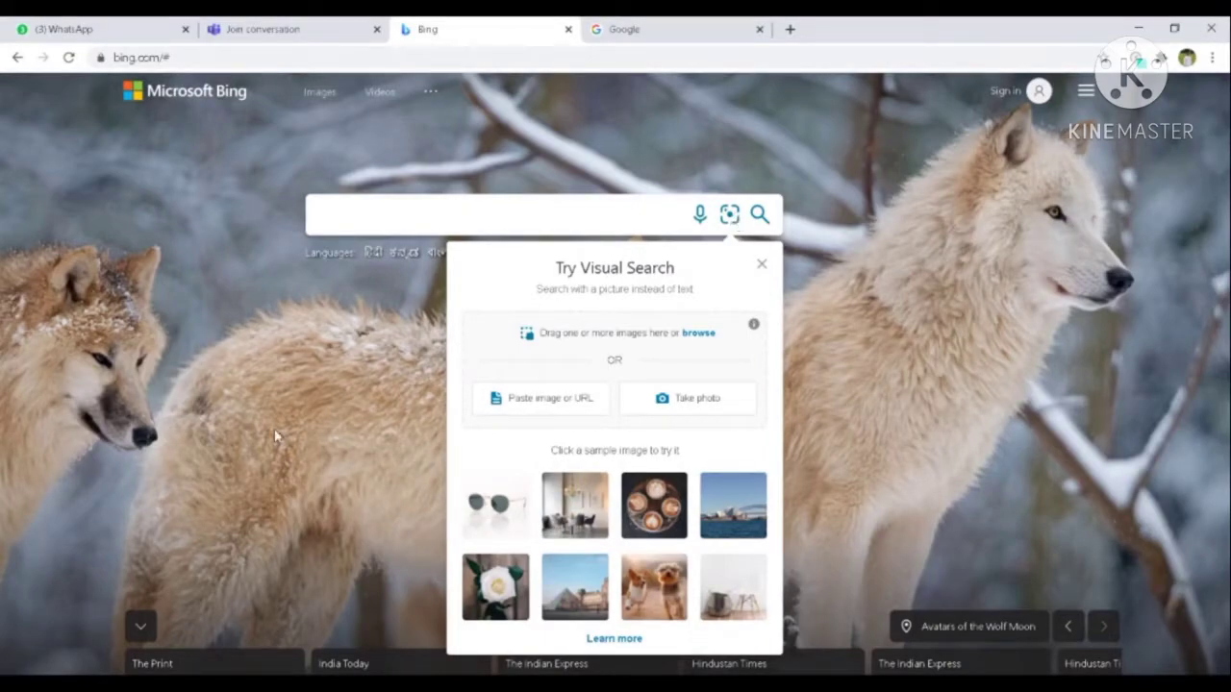
left_click(81, 467)
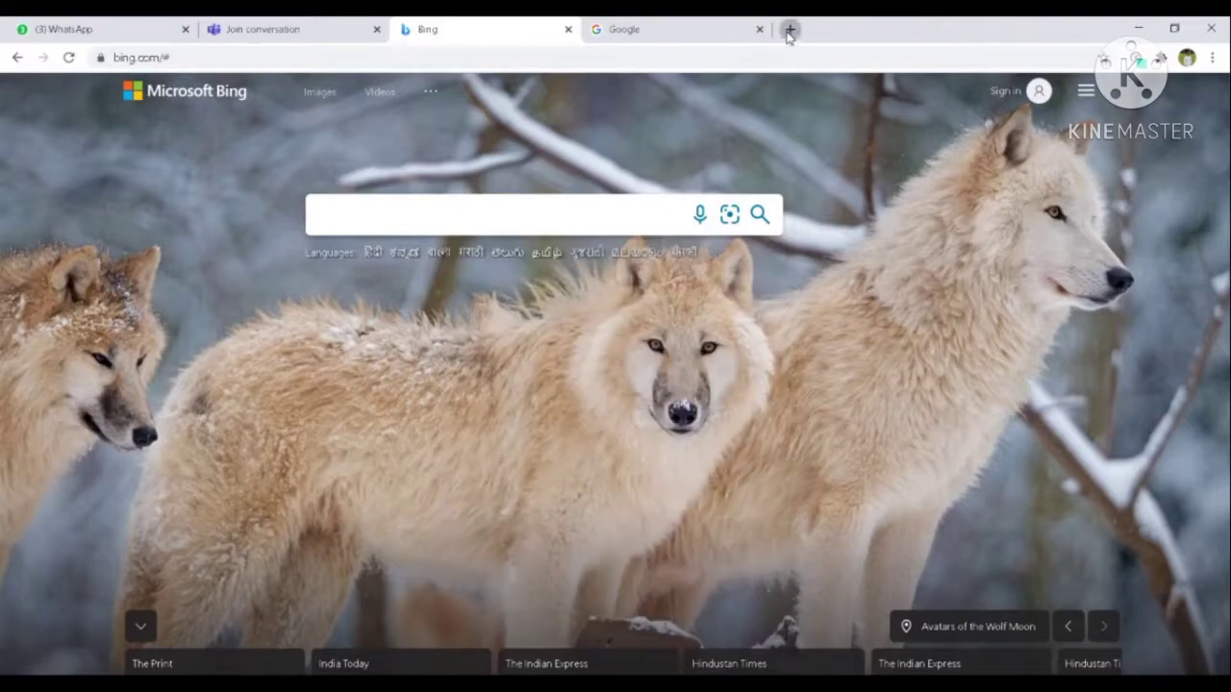
In a new tab, search 'yahoo search' and open the Yahoo Search result.
left_click(790, 29)
type("yahoo")
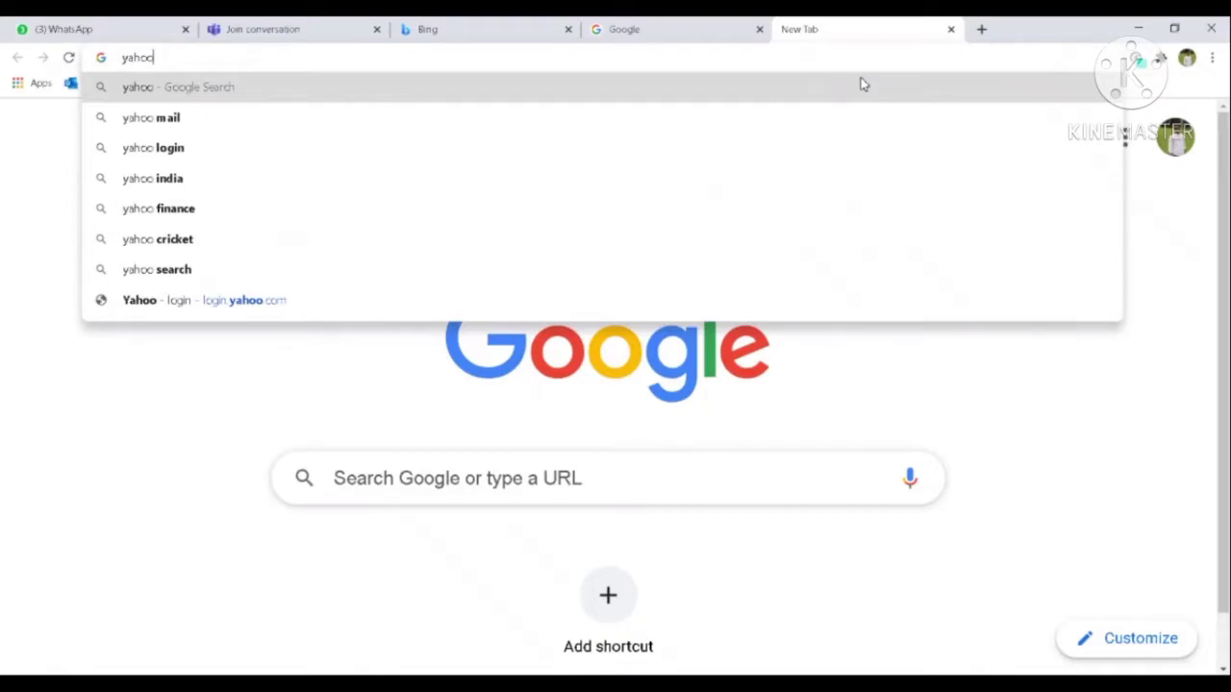
type(" search")
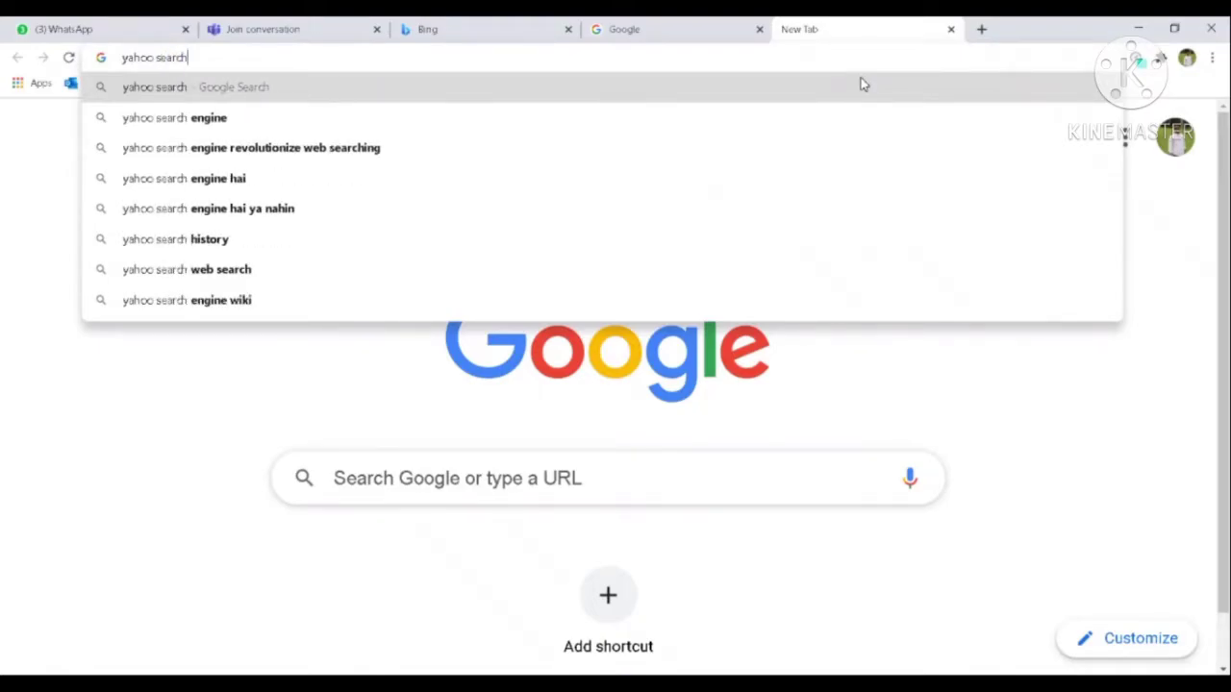
key("Return")
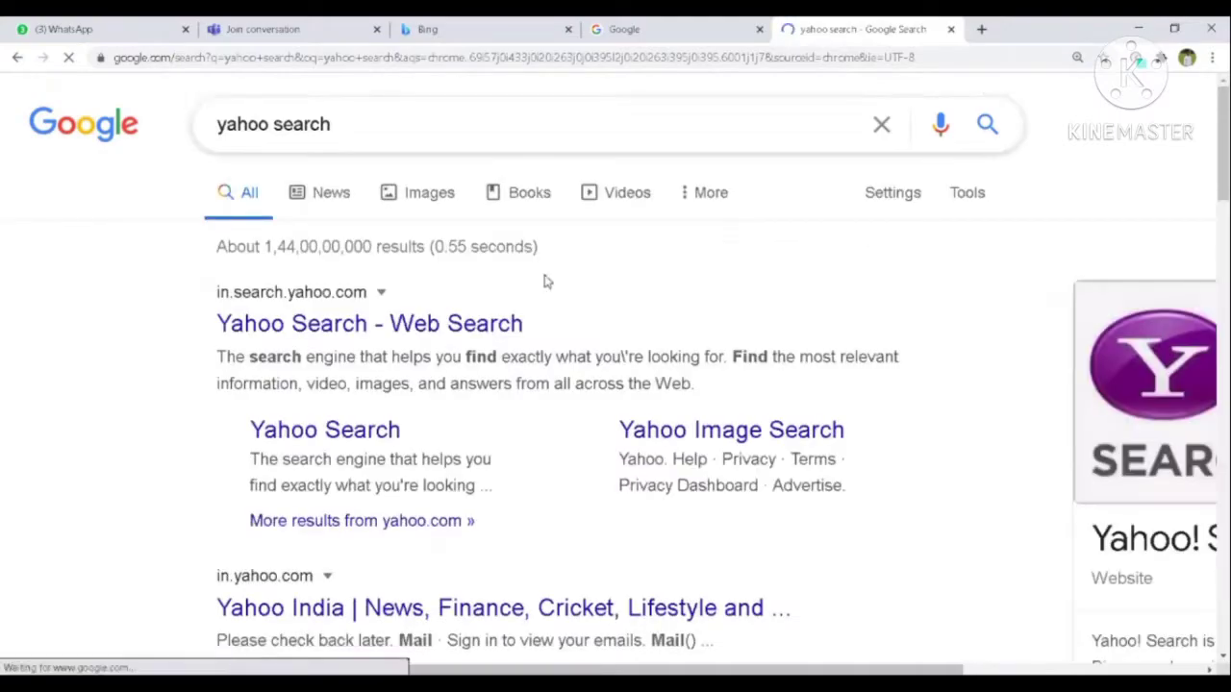
left_click(344, 331)
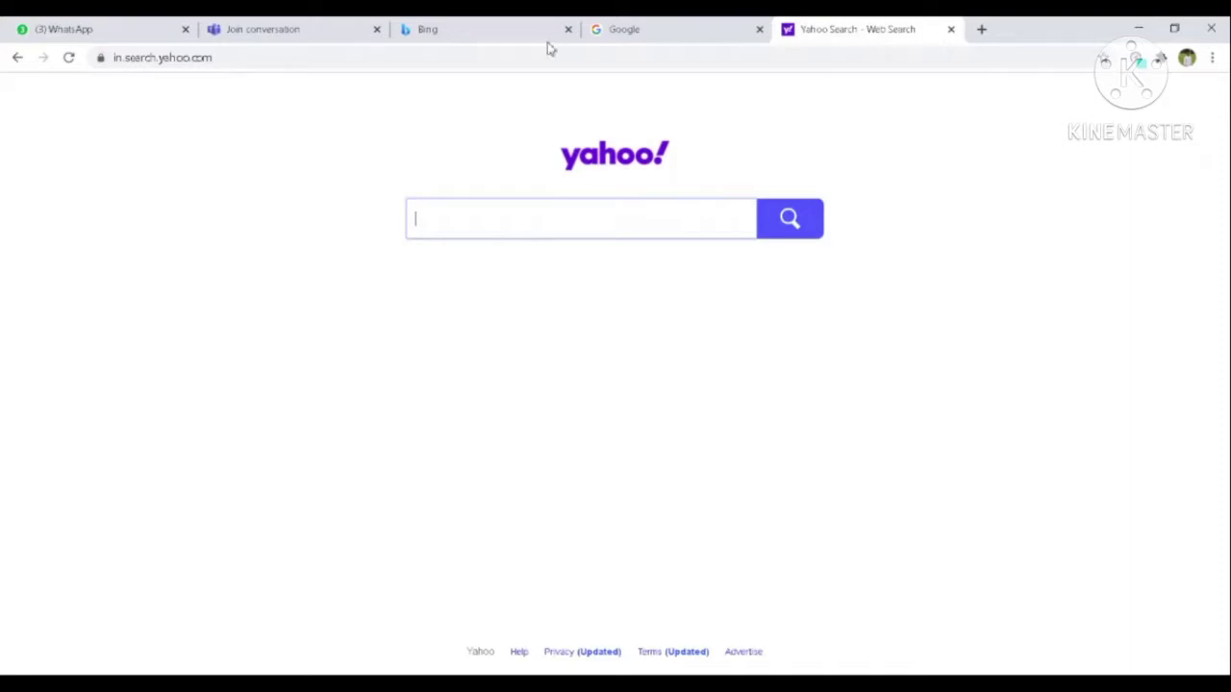
Close the Yahoo Search and Bing tabs.
left_click(951, 30)
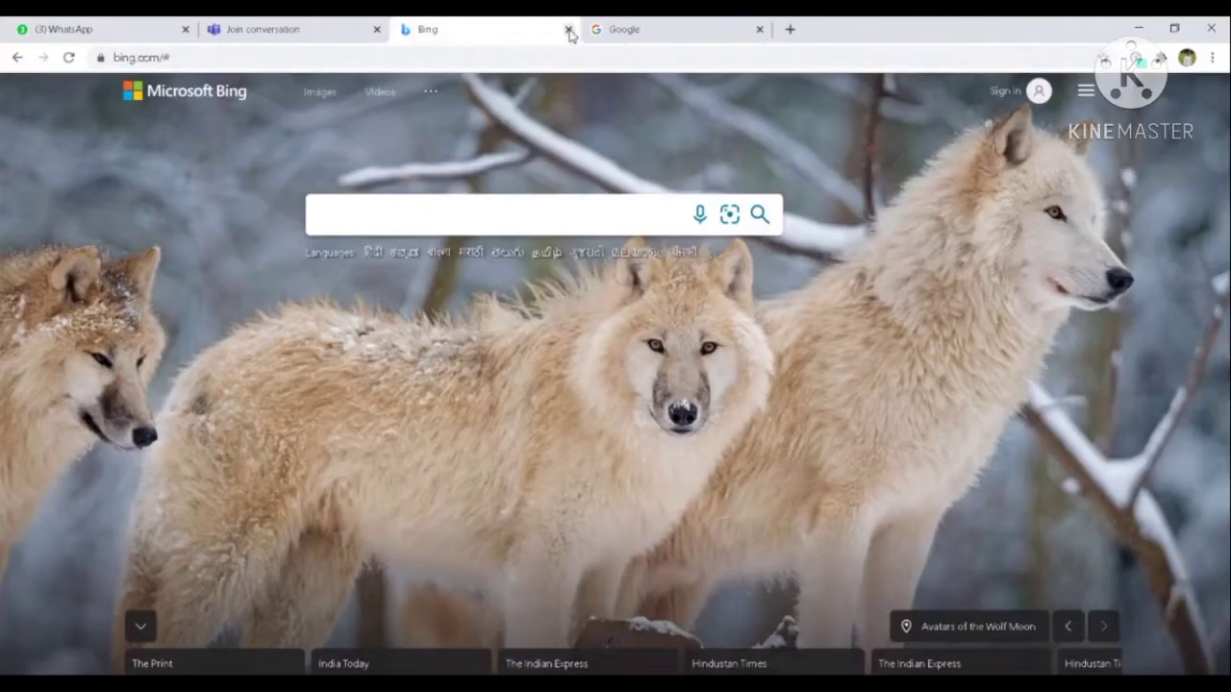
left_click(569, 29)
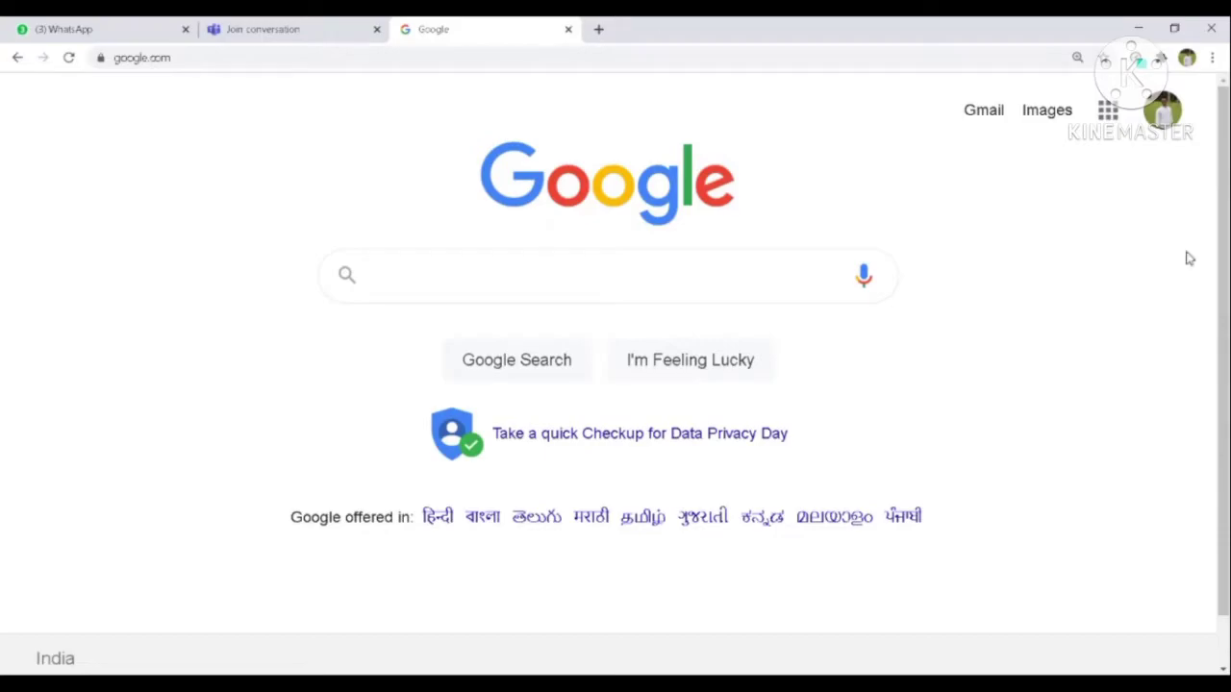
Search Google for 'filetype:pdf scert' to list only PDF results.
left_click(462, 271)
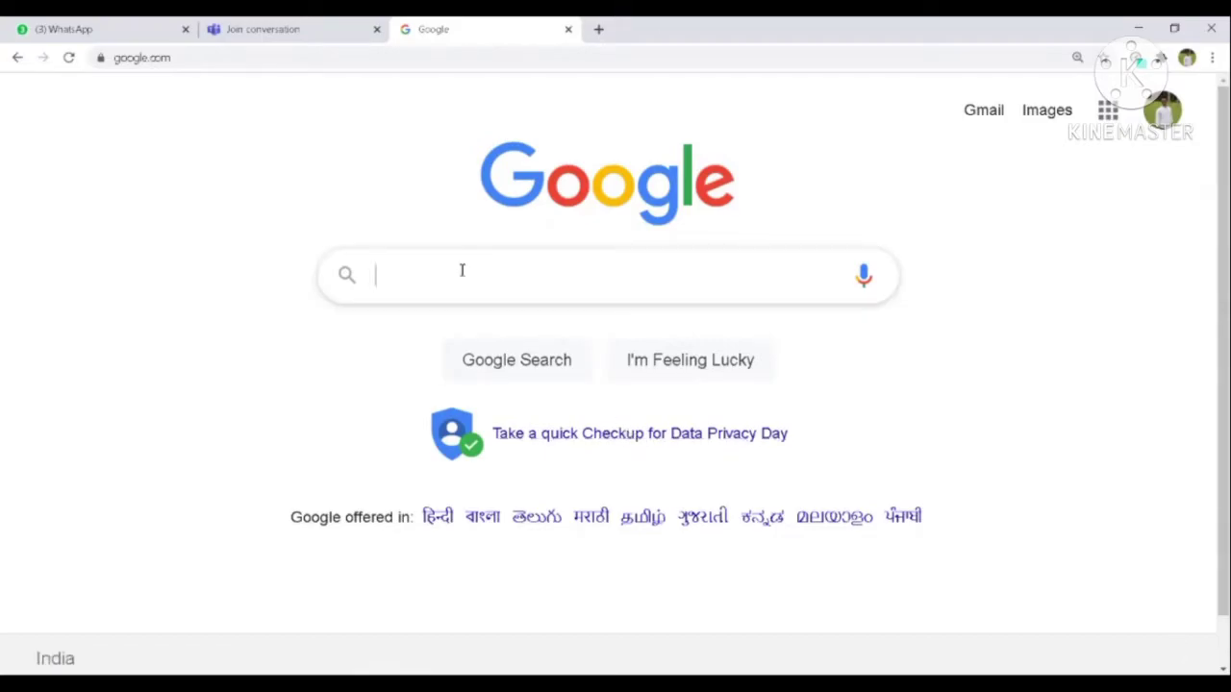
type("fil")
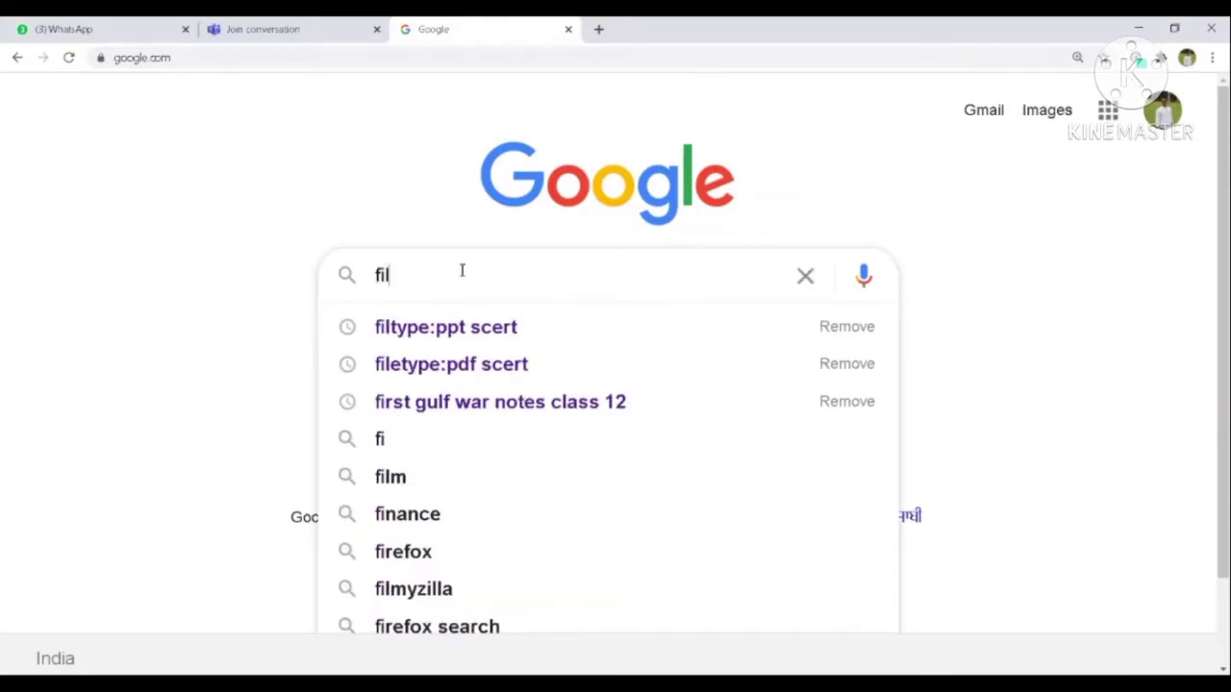
type("etype")
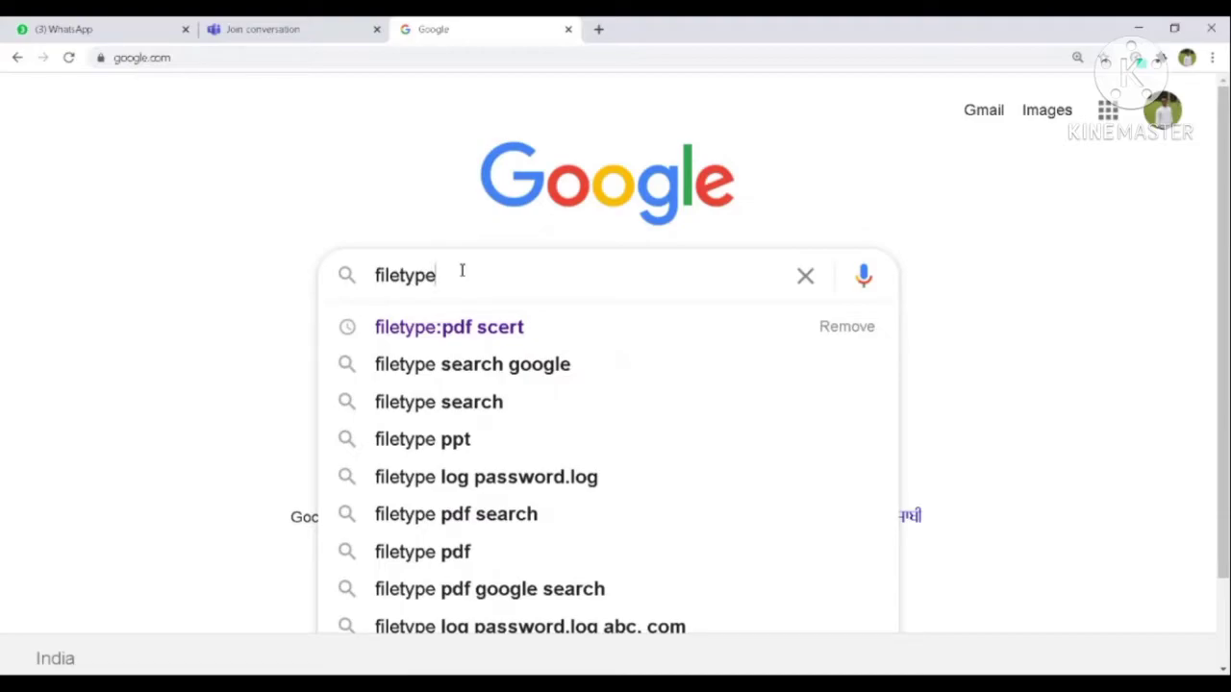
type(":")
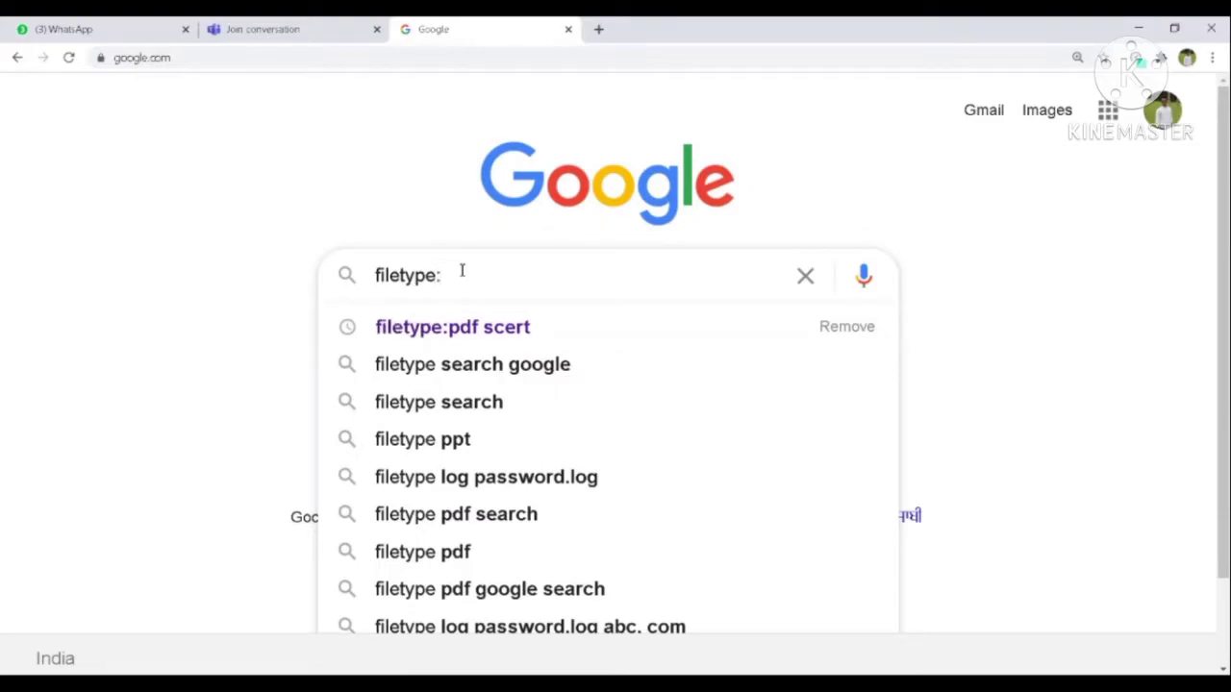
type("pdf")
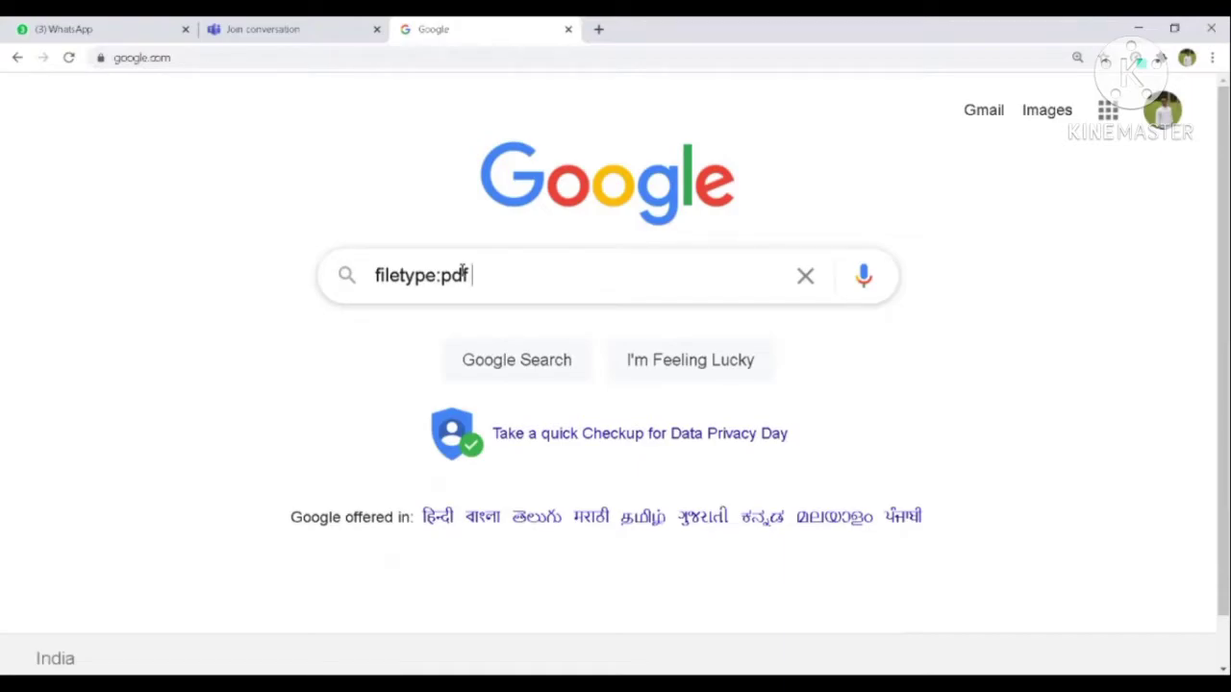
type("scert")
key("Return")
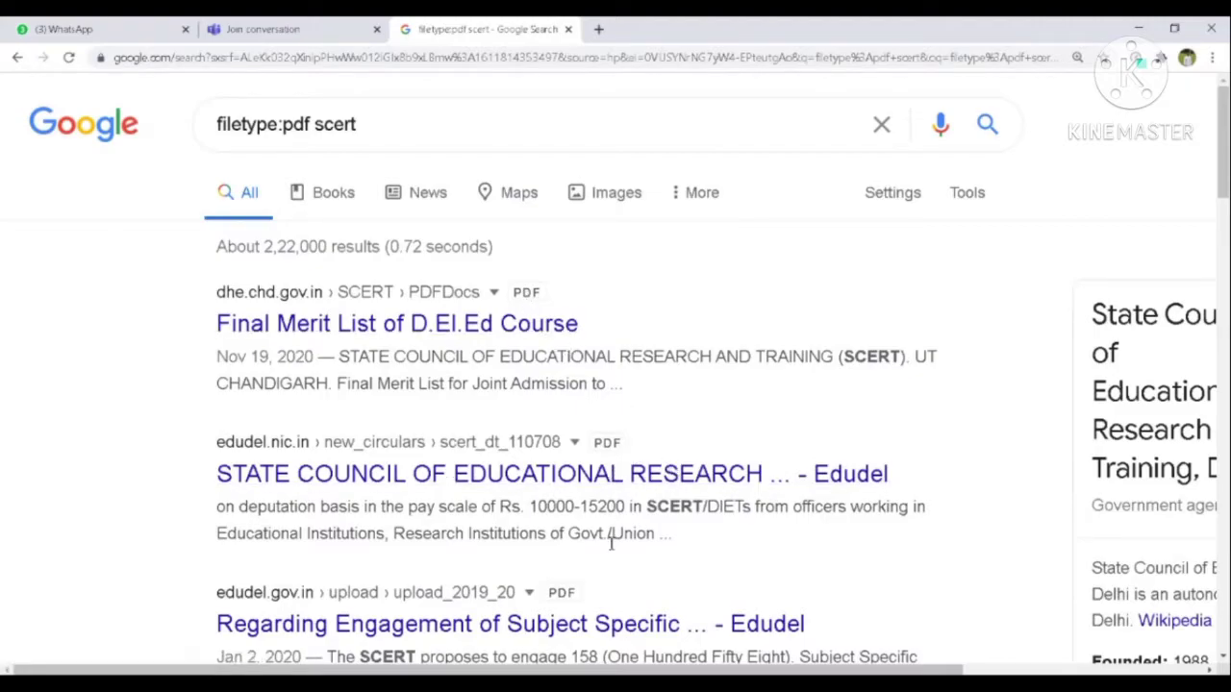
scroll(611, 544, "down", 2)
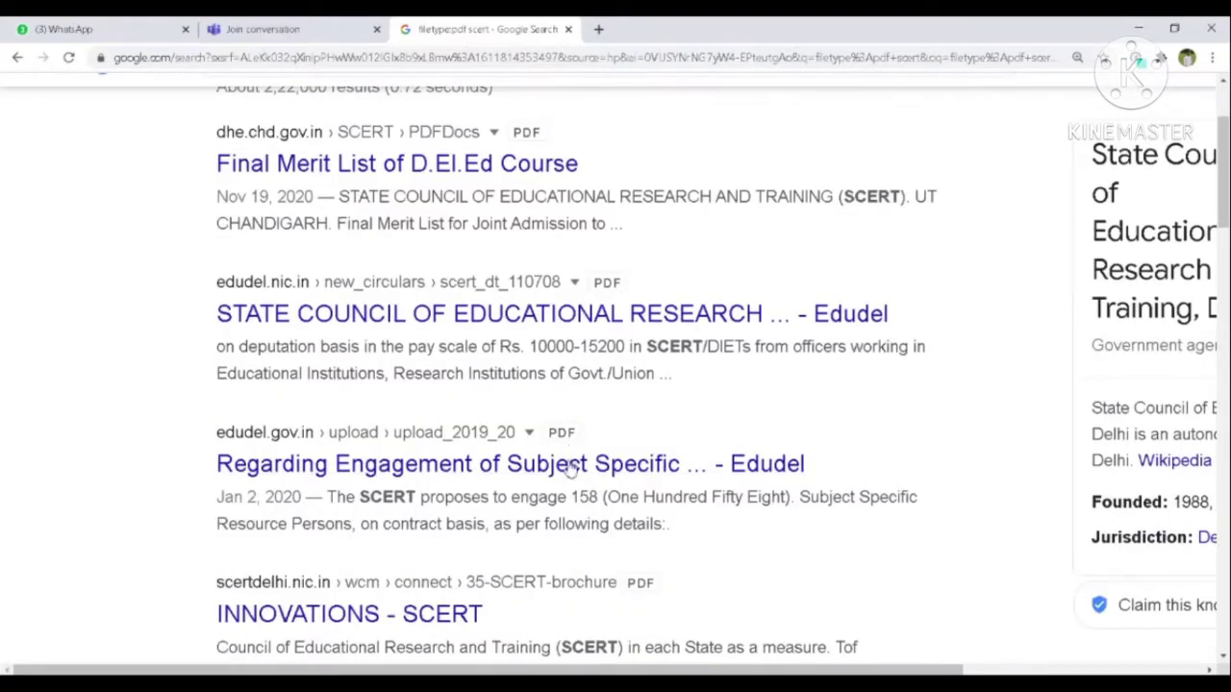
scroll(572, 467, "down", 1)
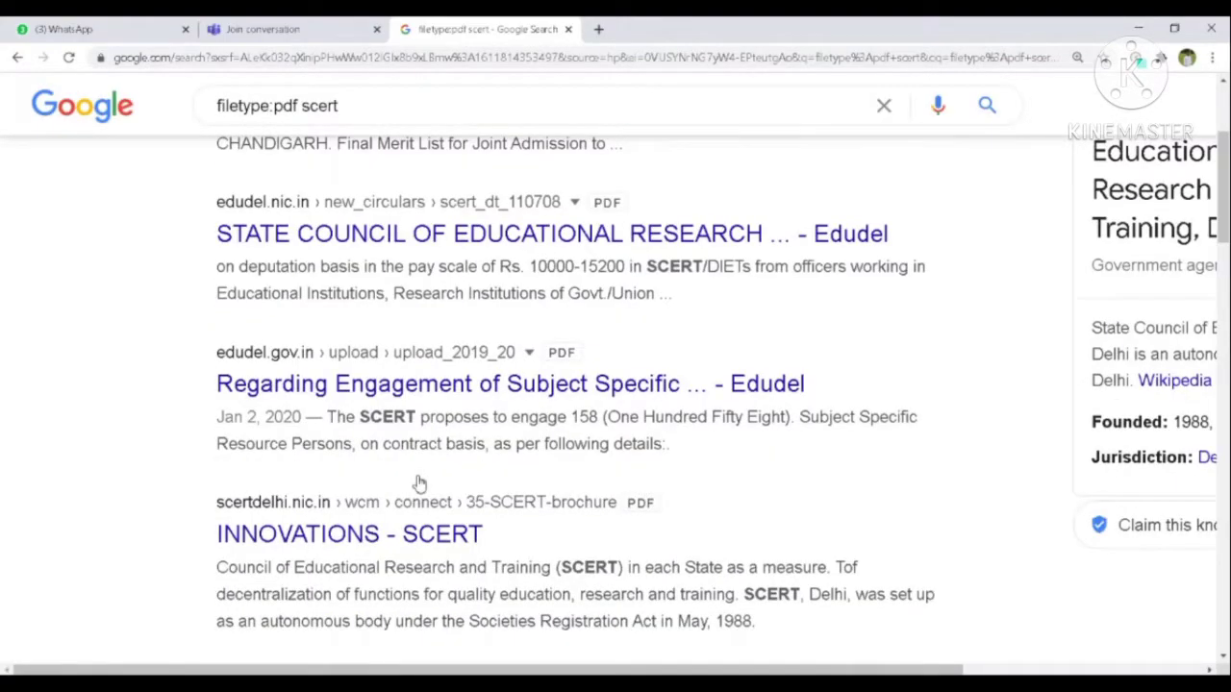
scroll(418, 484, "up", 3)
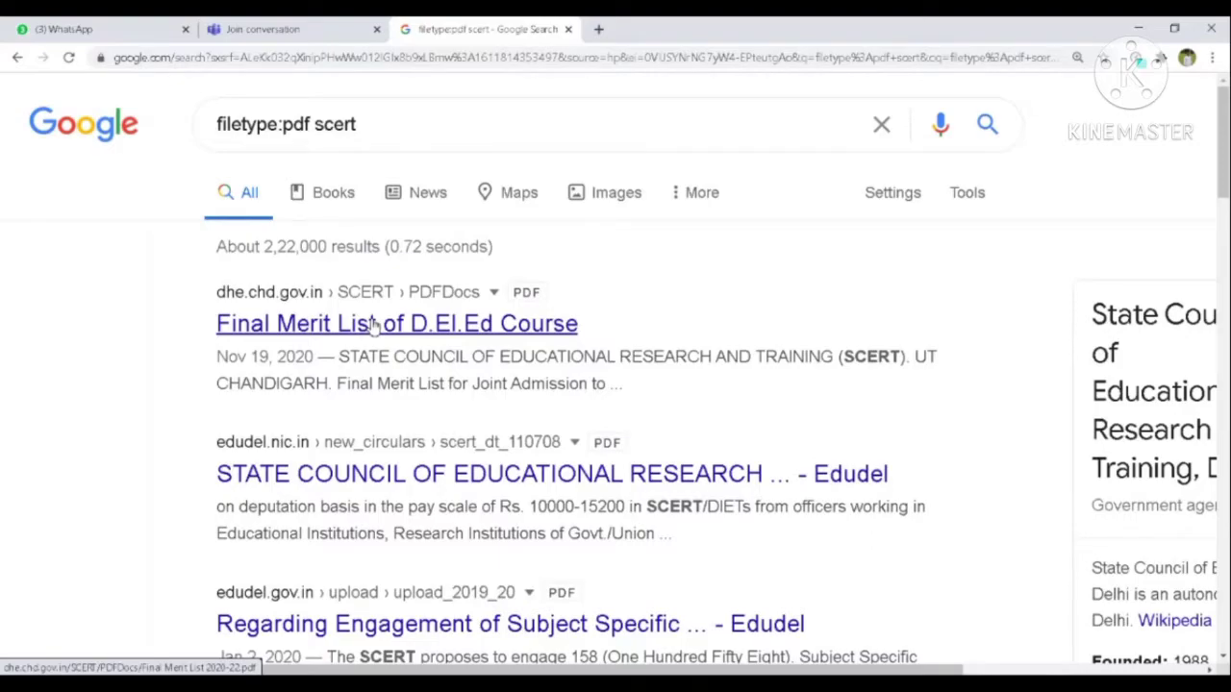
scroll(373, 327, "down", 2)
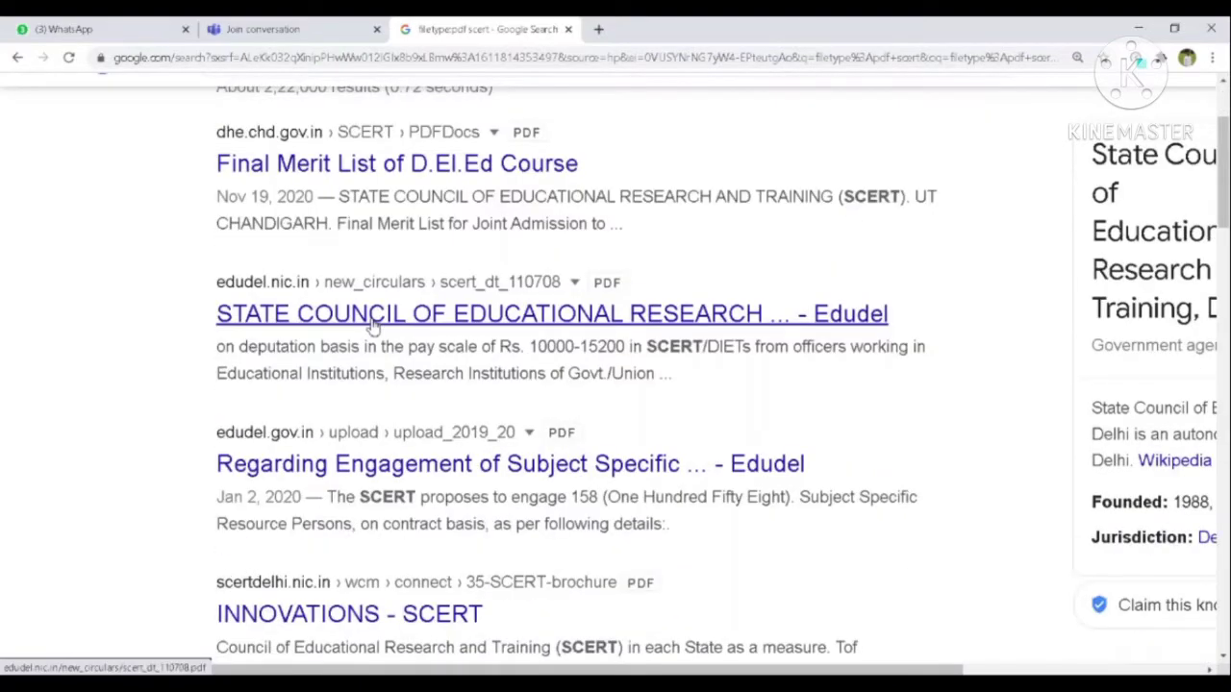
scroll(373, 327, "down", 10)
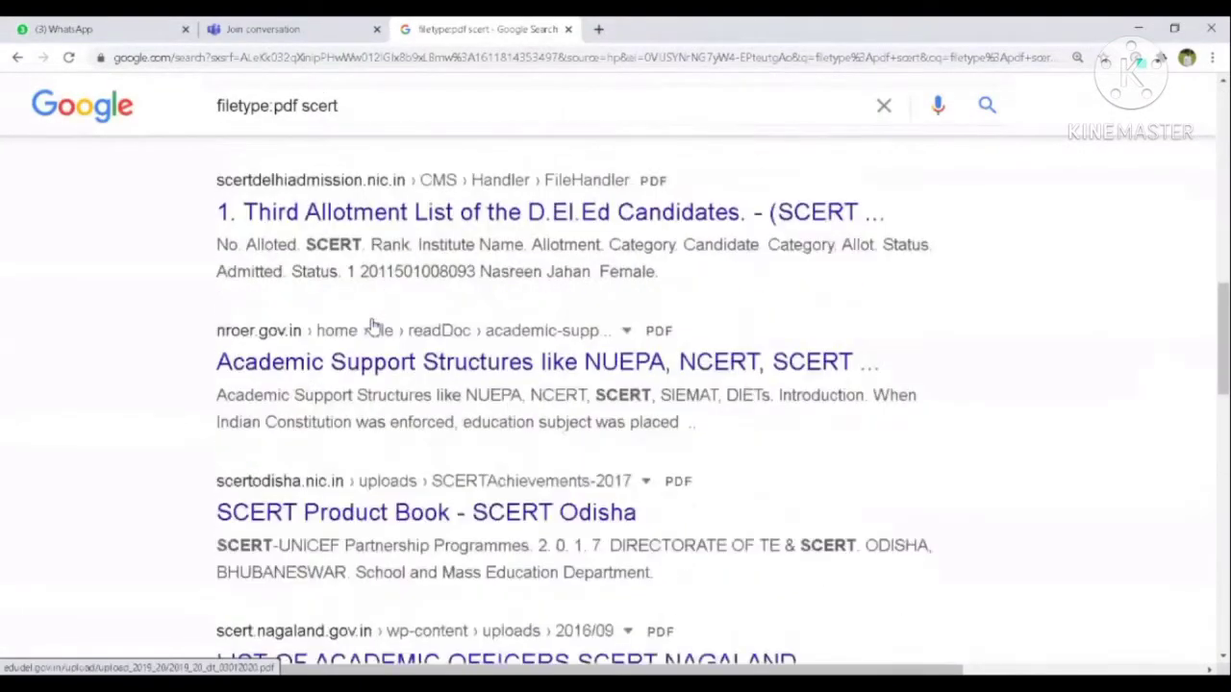
scroll(373, 327, "down", 12)
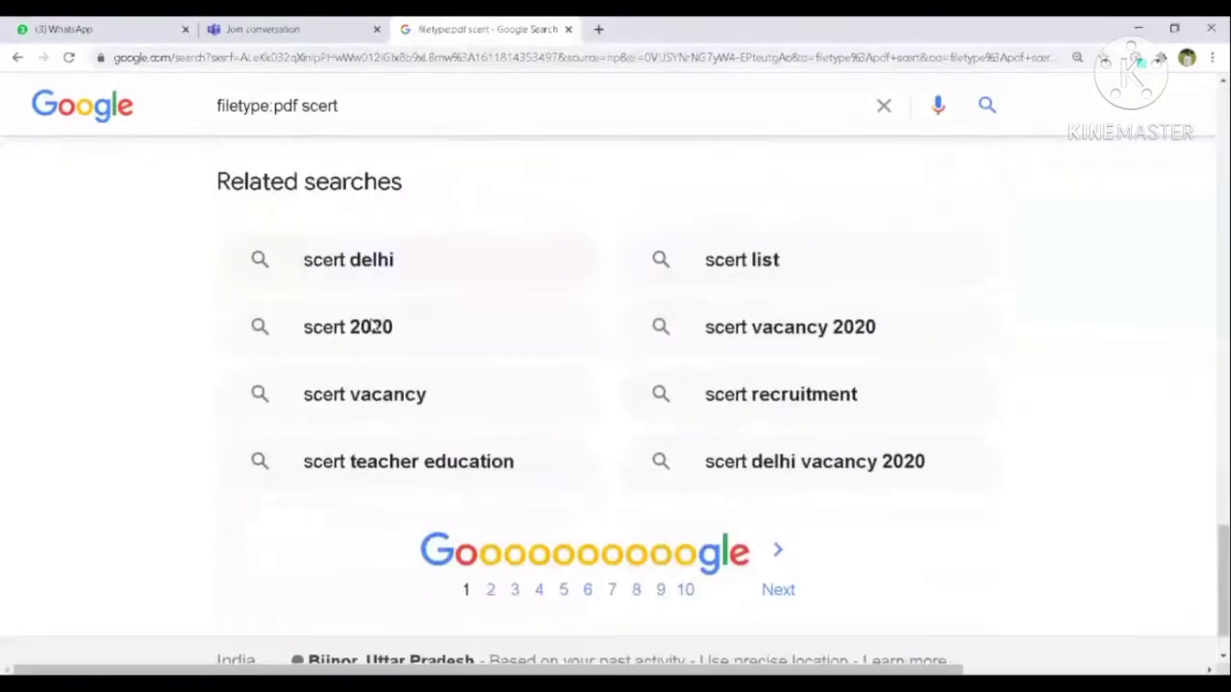
scroll(373, 327, "down", 1)
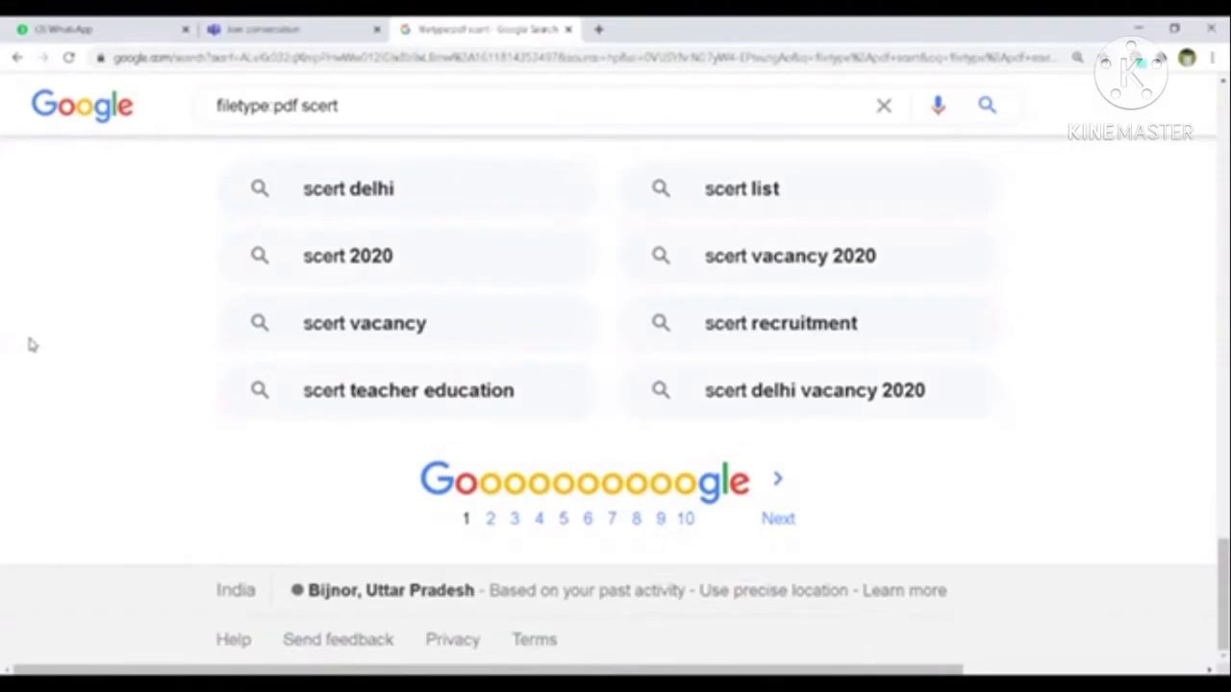
scroll(28, 345, "up", 3)
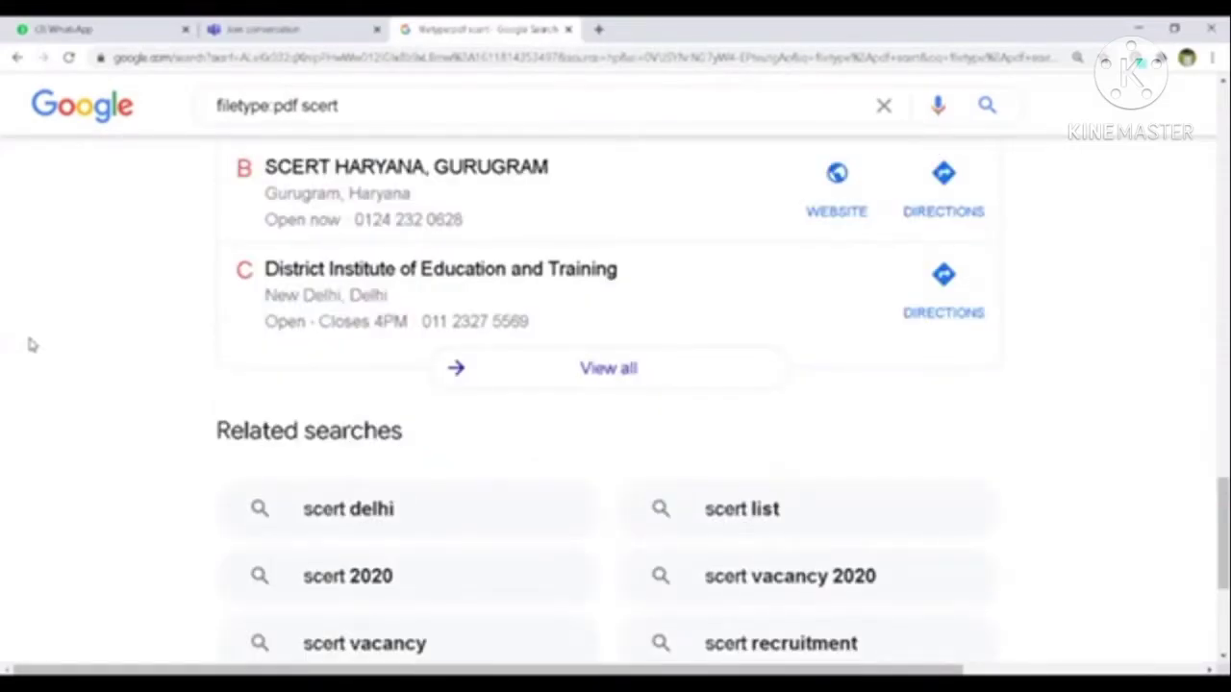
scroll(29, 344, "up", 15)
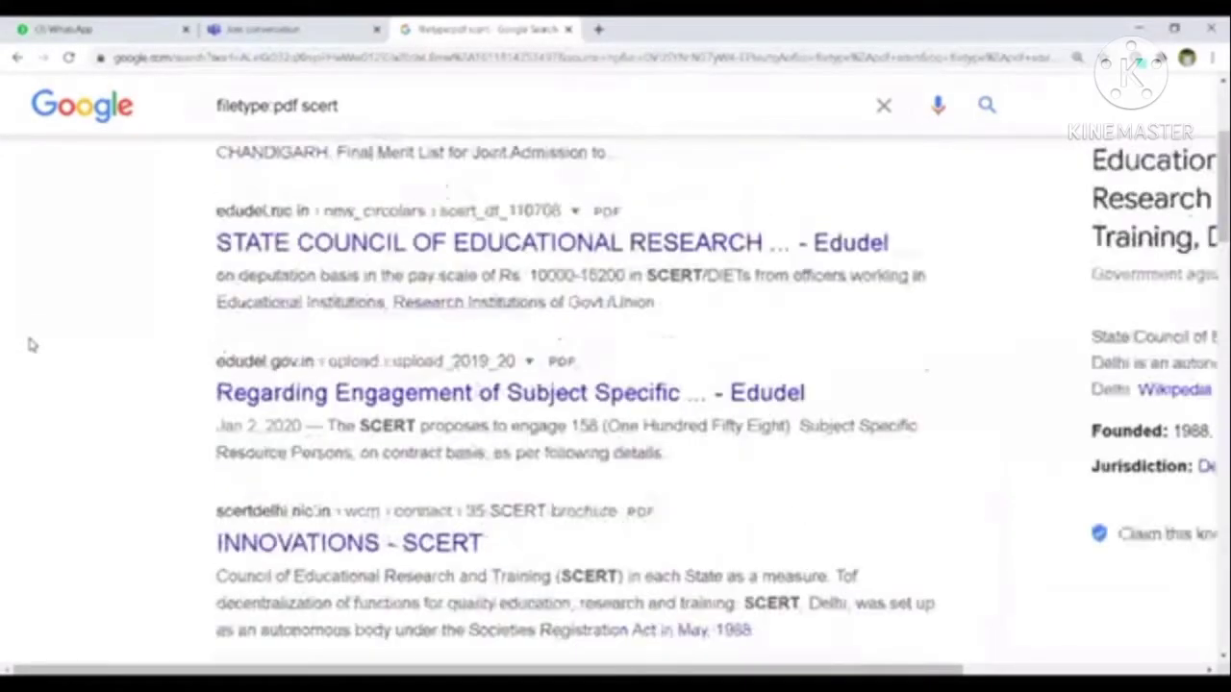
scroll(162, 276, "up", 2)
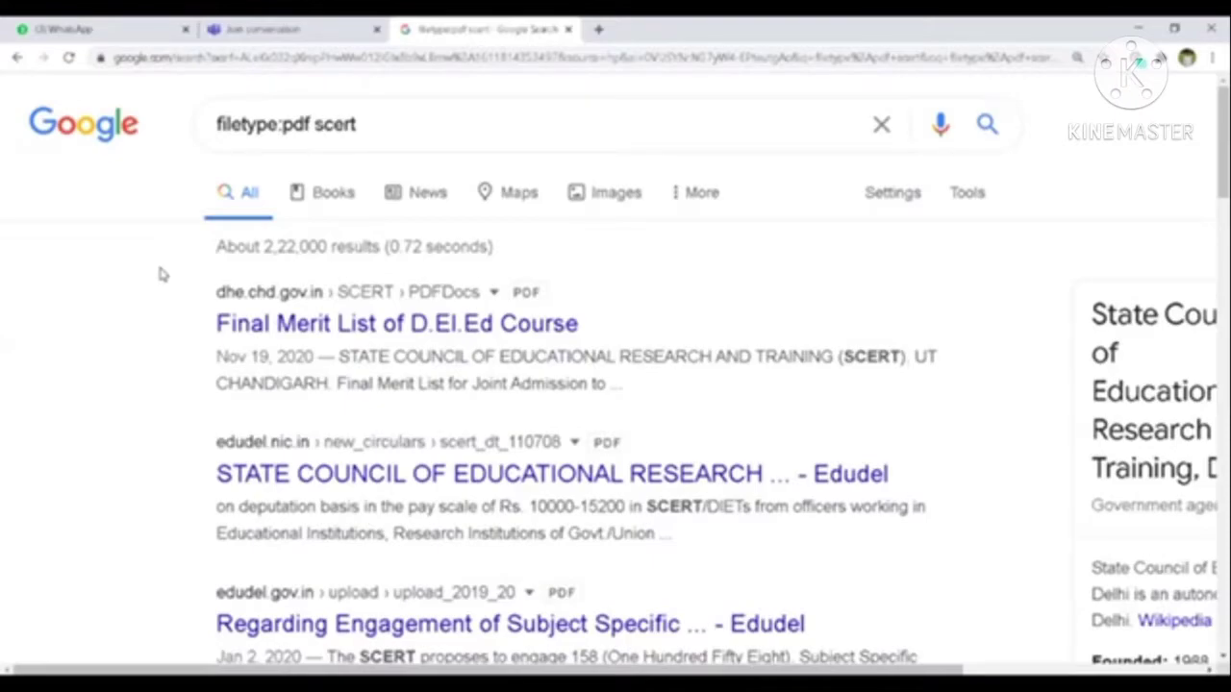
left_click(322, 325)
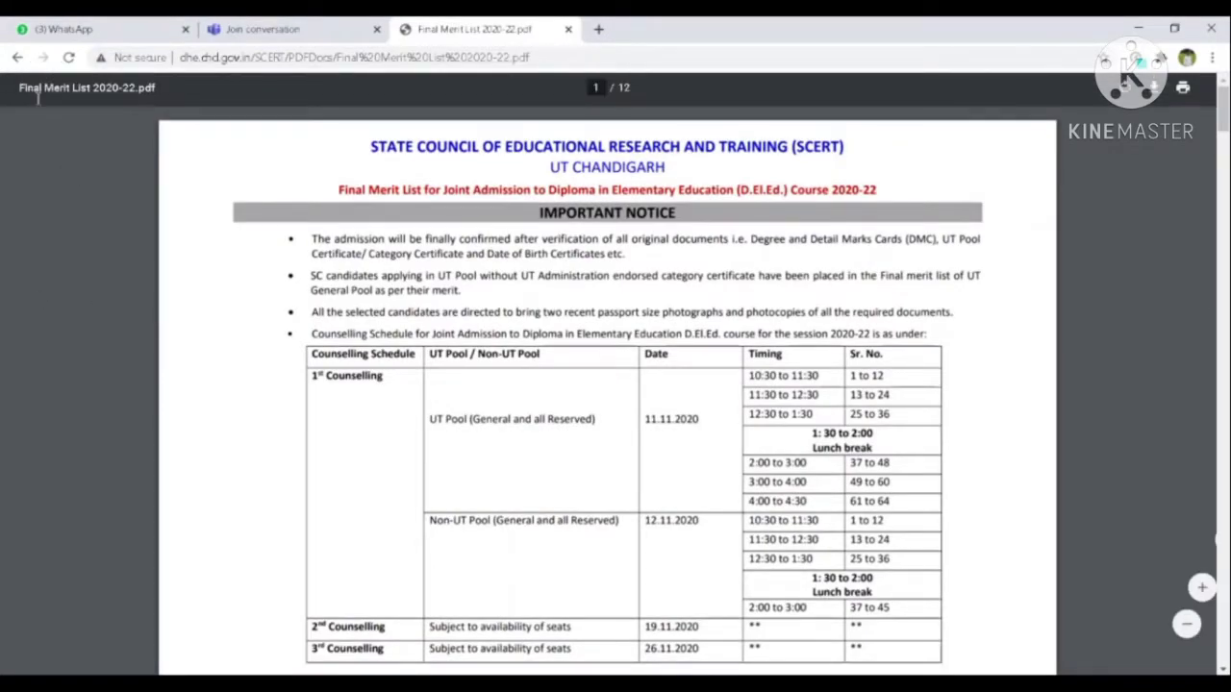
left_click(17, 57)
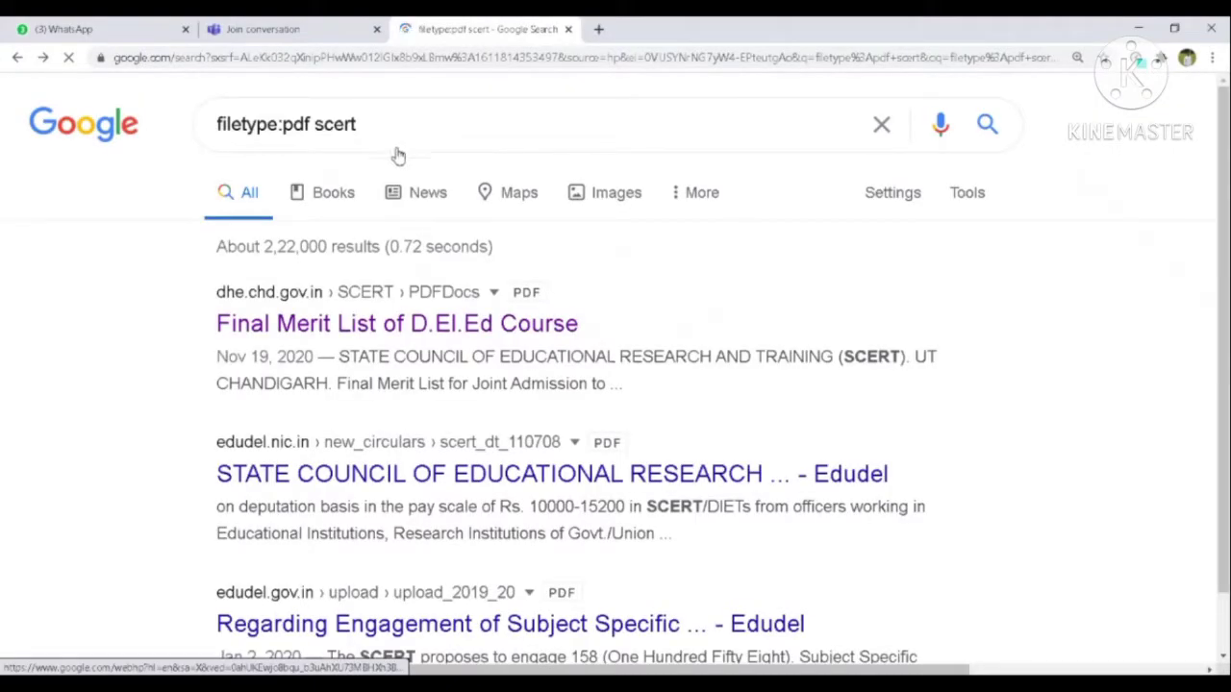
Change the query to 'filetype:ppt scert' to list PPT files.
left_click(308, 124)
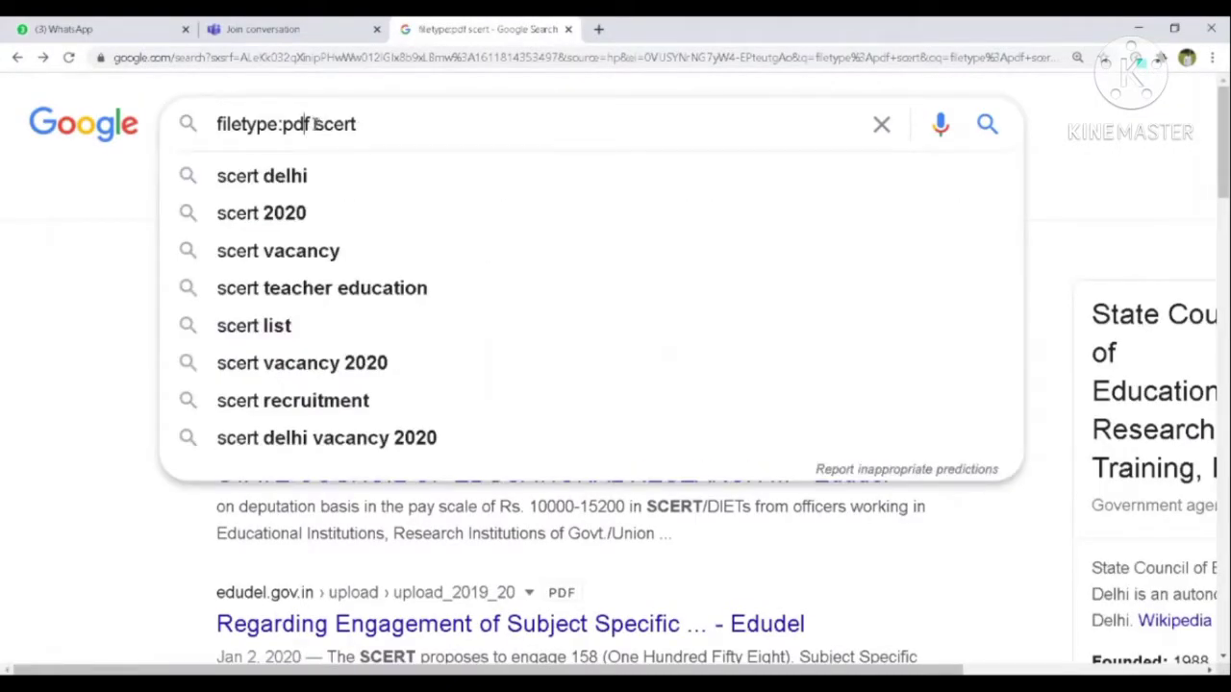
key("BackSpace")
key("BackSpace")
key("BackSpace")
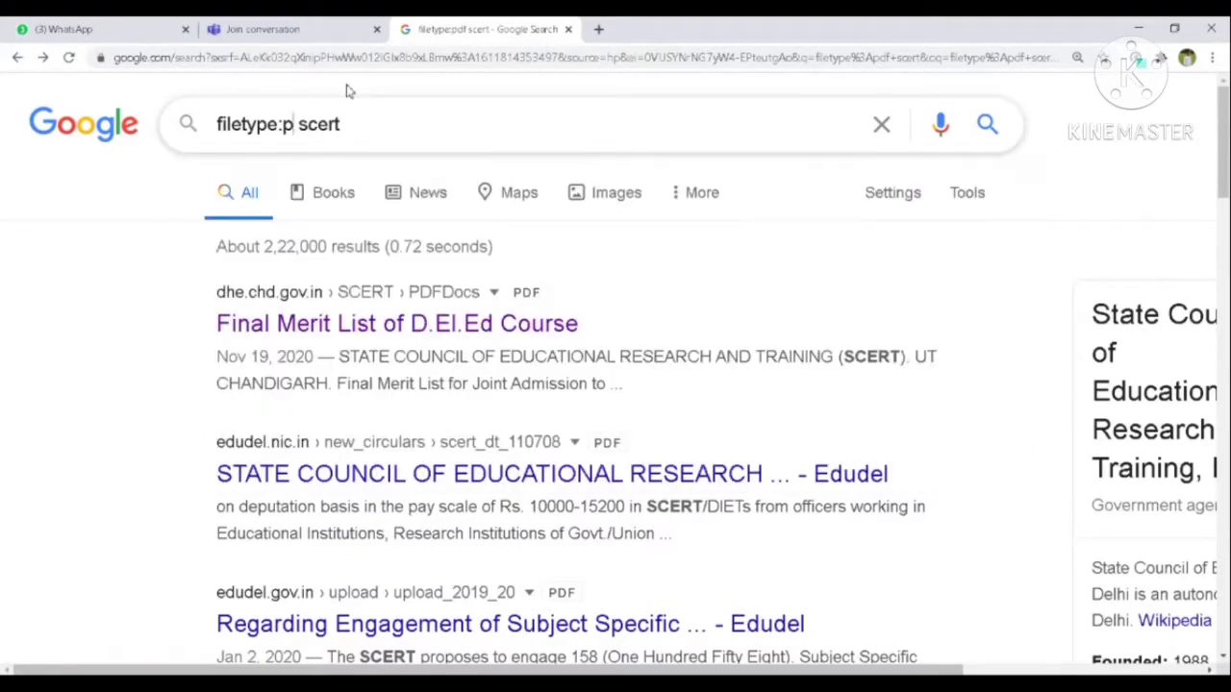
type("ppt")
key("Return")
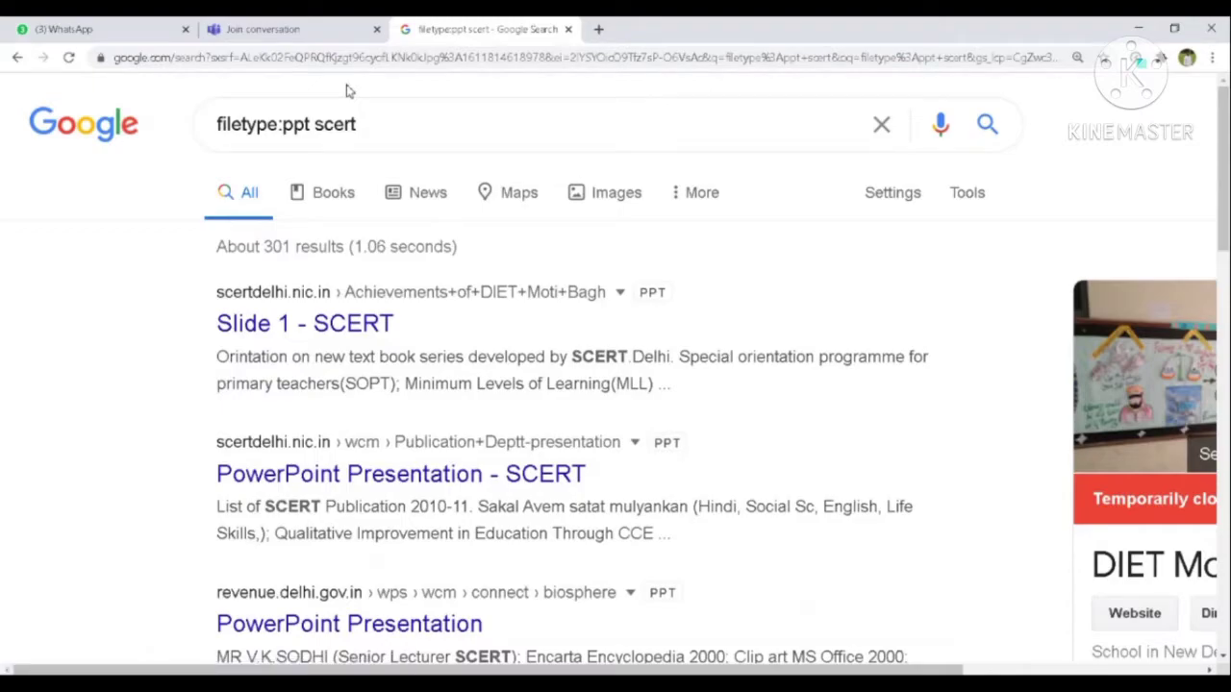
Change the query to 'filetype:doc scert' to list DOC files.
left_click(341, 96)
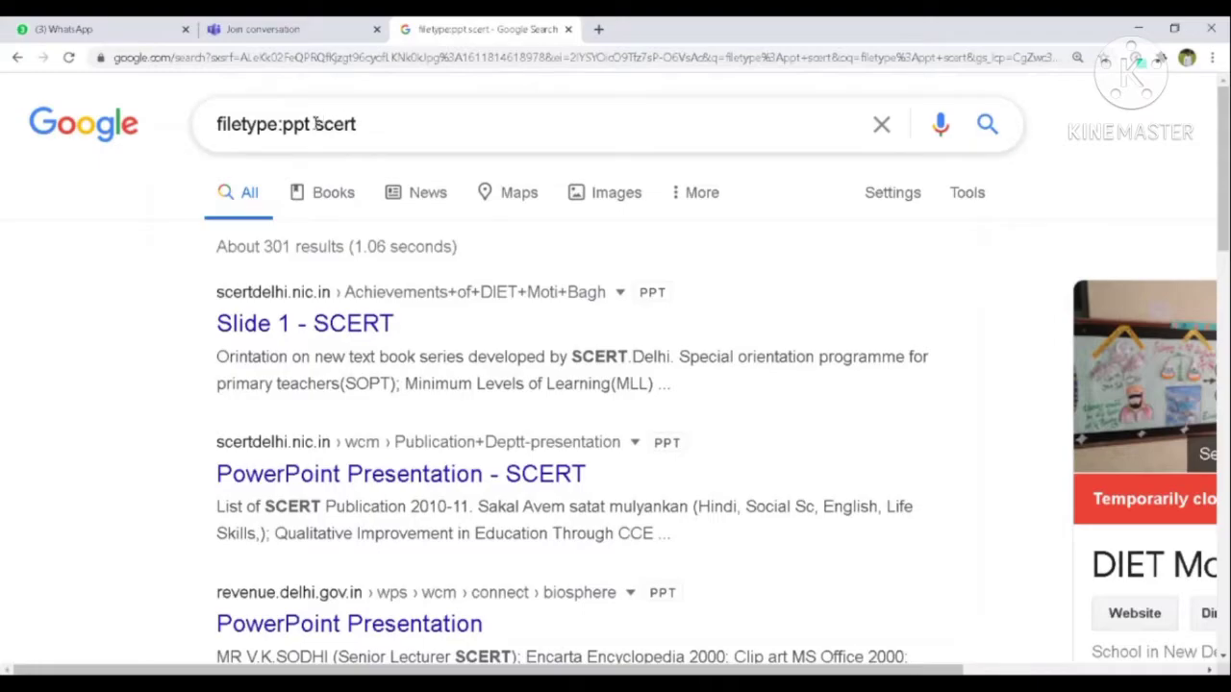
key("BackSpace")
key("BackSpace")
key("BackSpace")
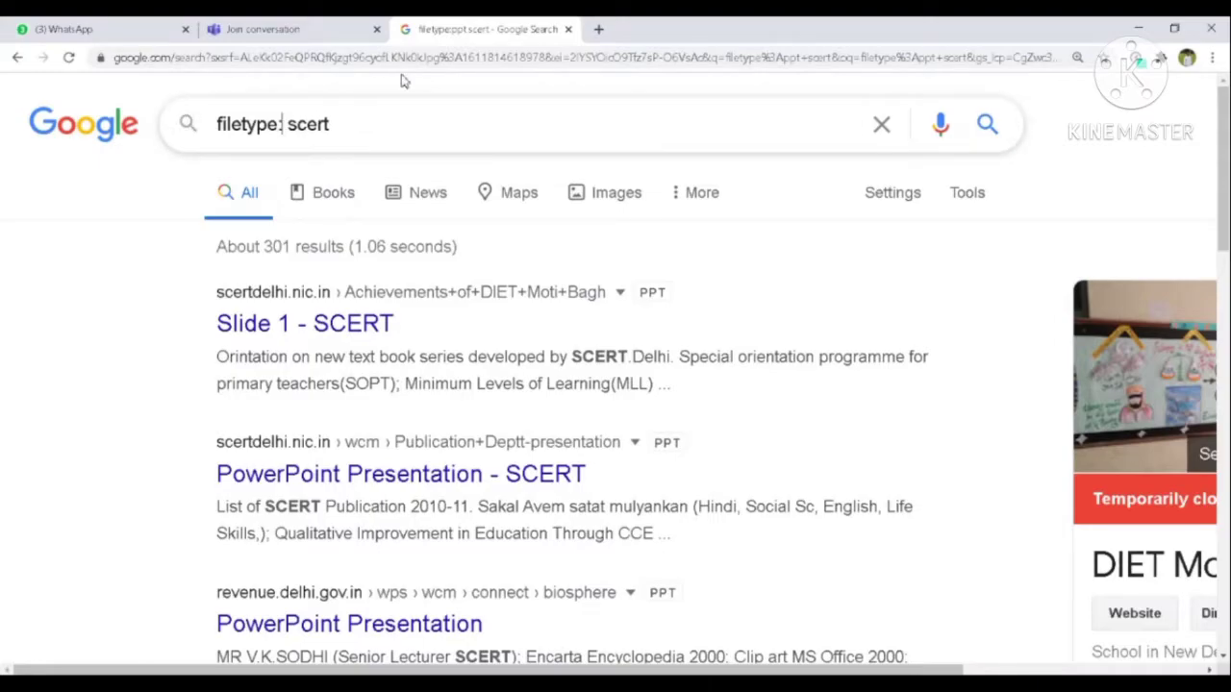
type("doc")
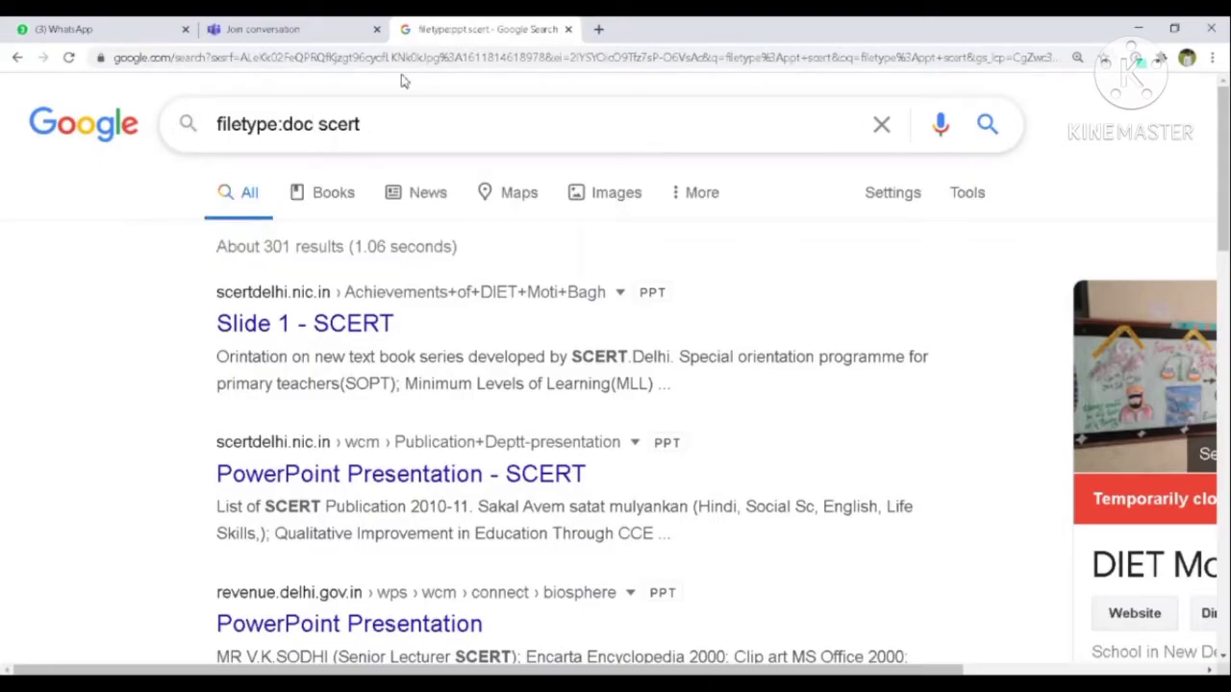
key("Return")
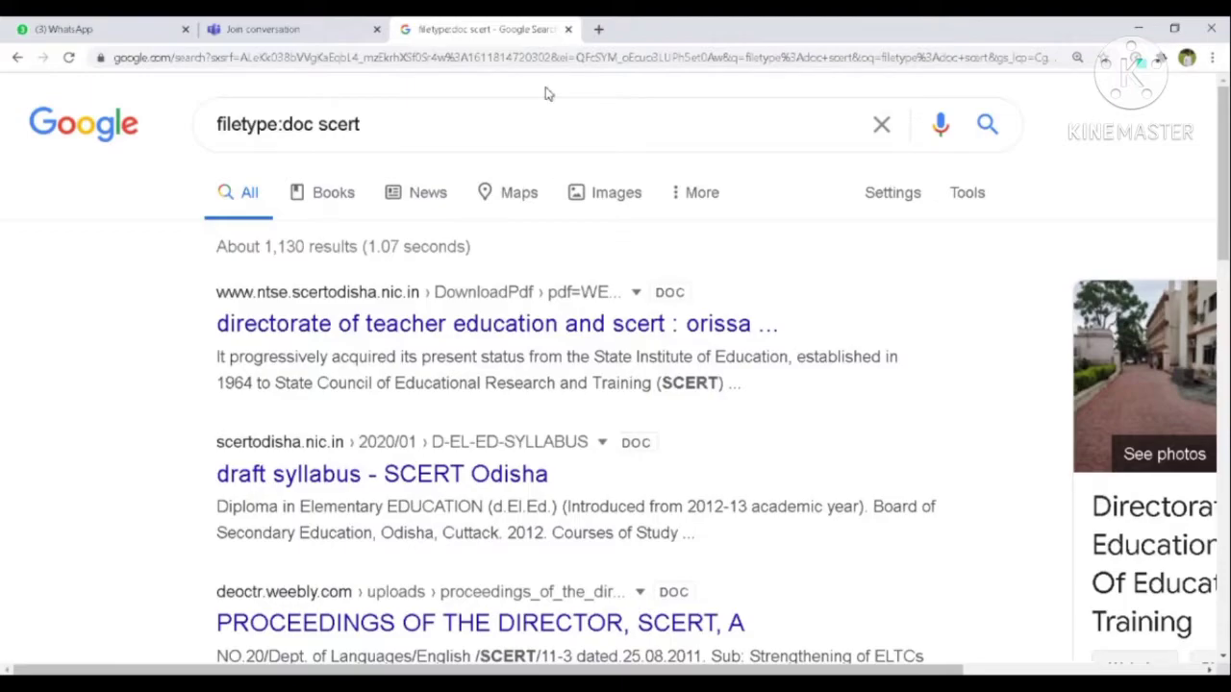
Open a new tab and bring up Chrome's three-dot menu.
left_click(597, 32)
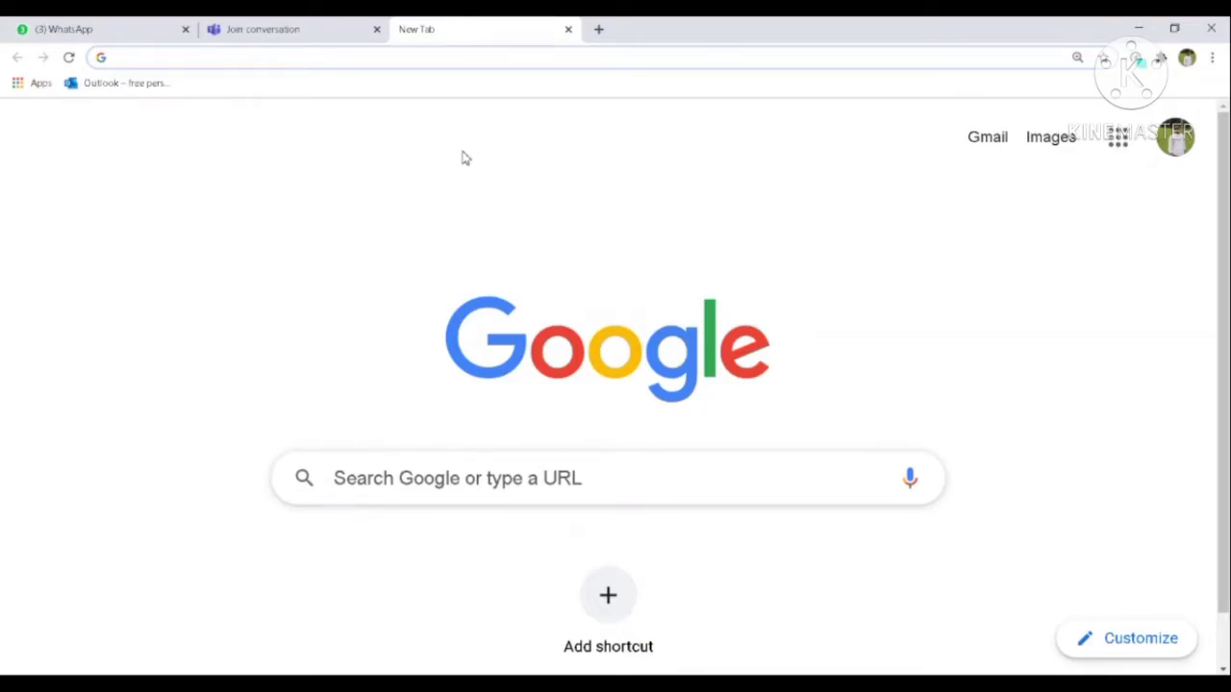
left_click(1214, 59)
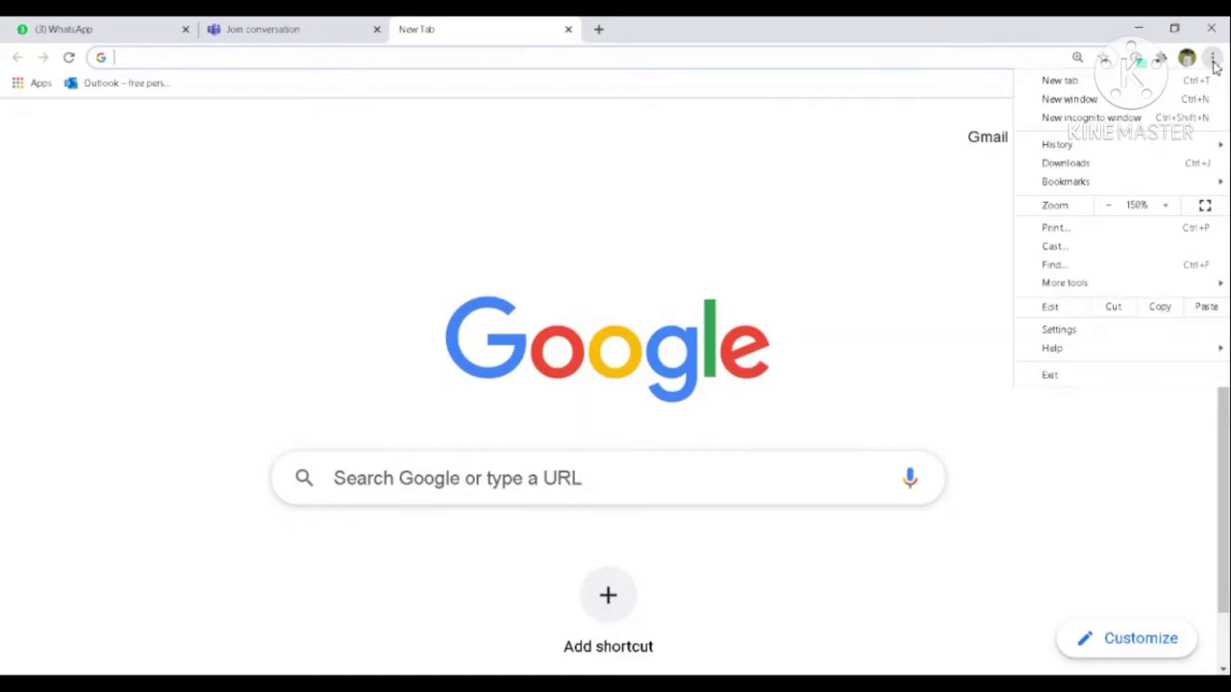
Zoom the page to 200% and open a new incognito window.
left_click(1177, 207)
left_click(1178, 207)
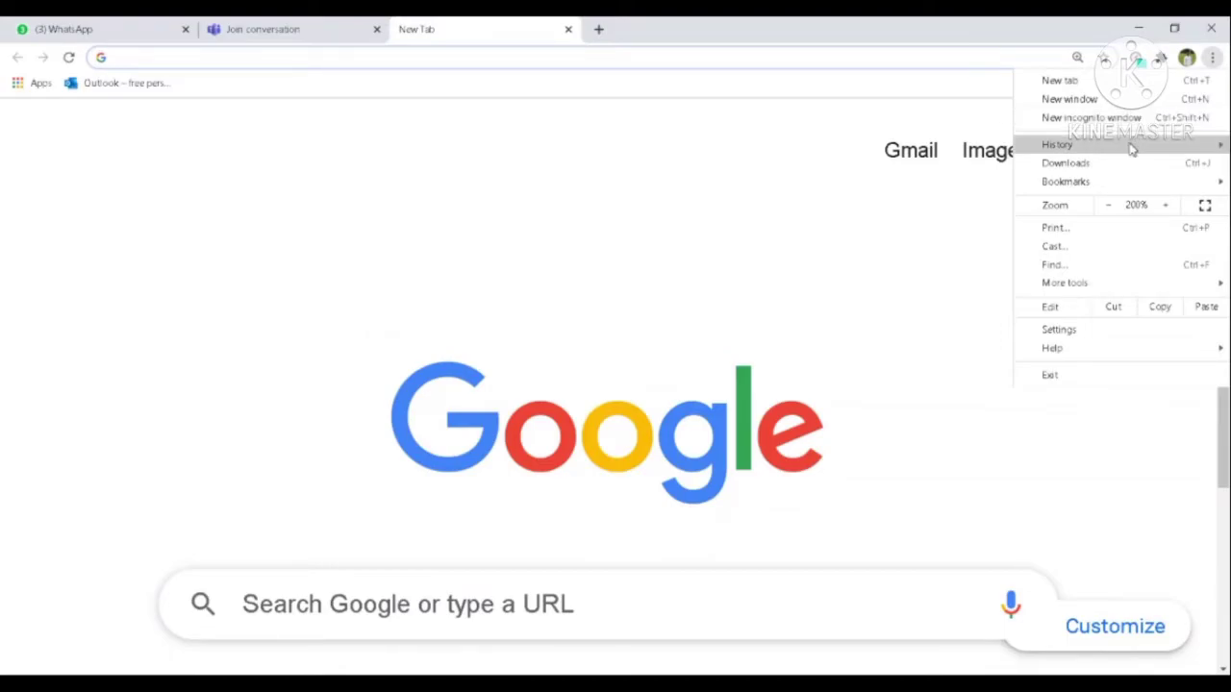
mouse_move(1133, 149)
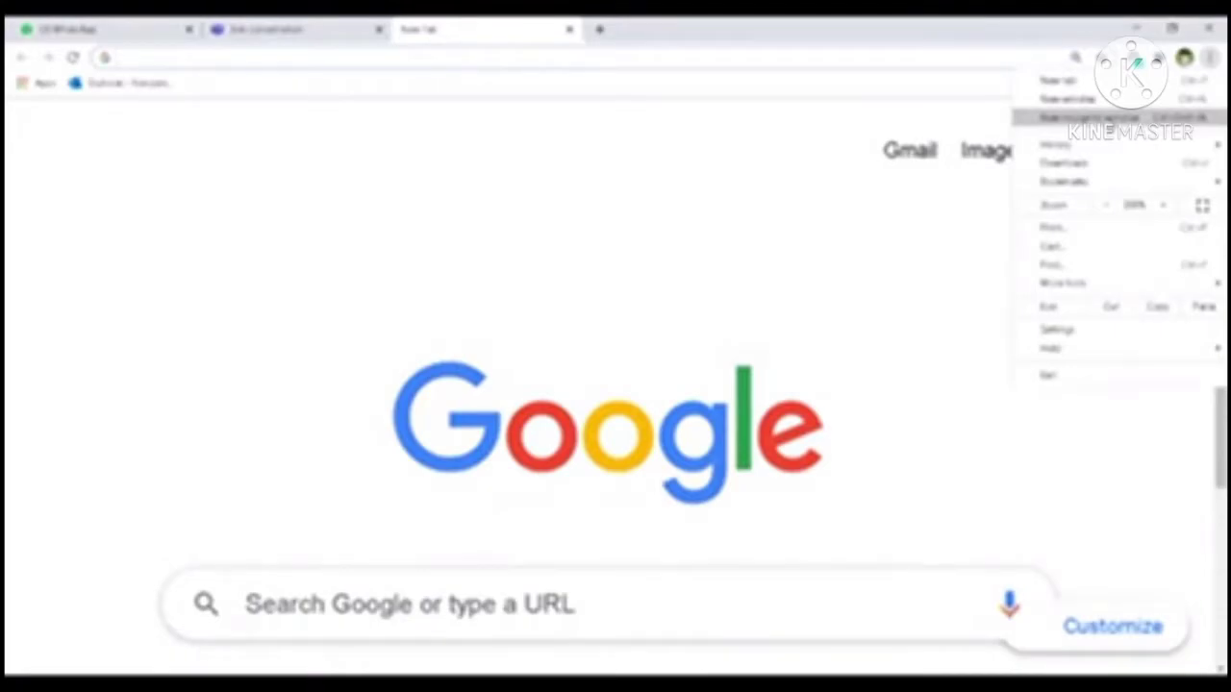
left_click(1116, 117)
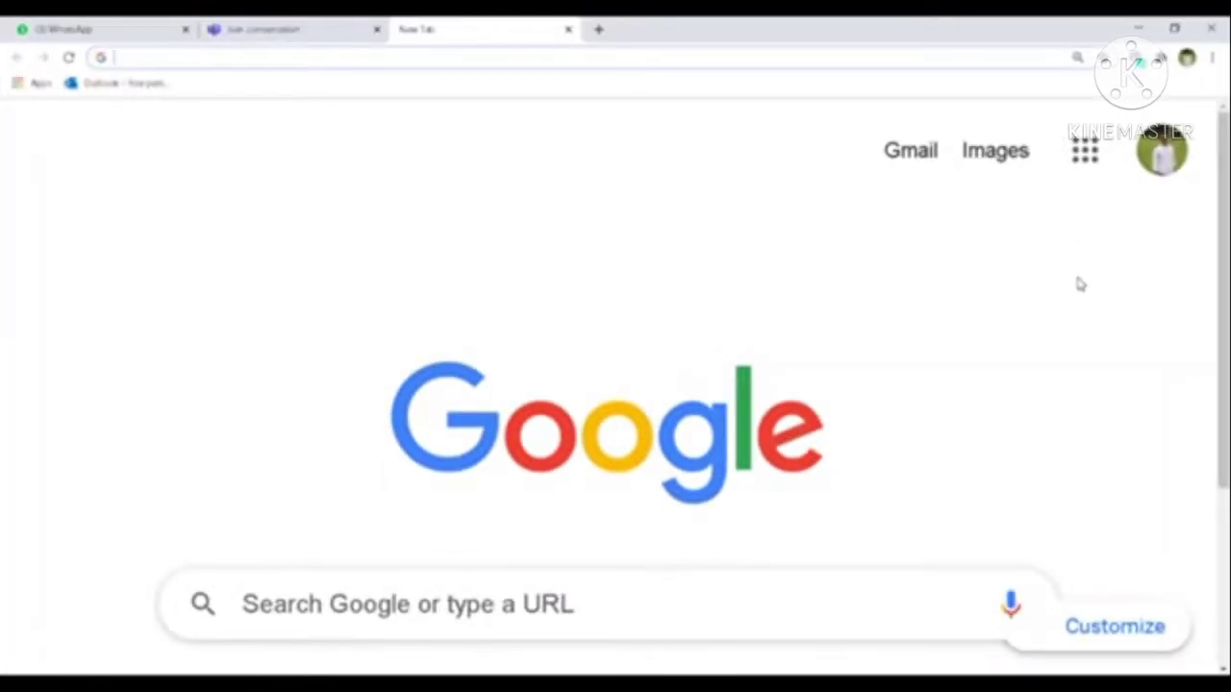
Open a new incognito window and zoom its new tab page to 125%.
left_click(1210, 60)
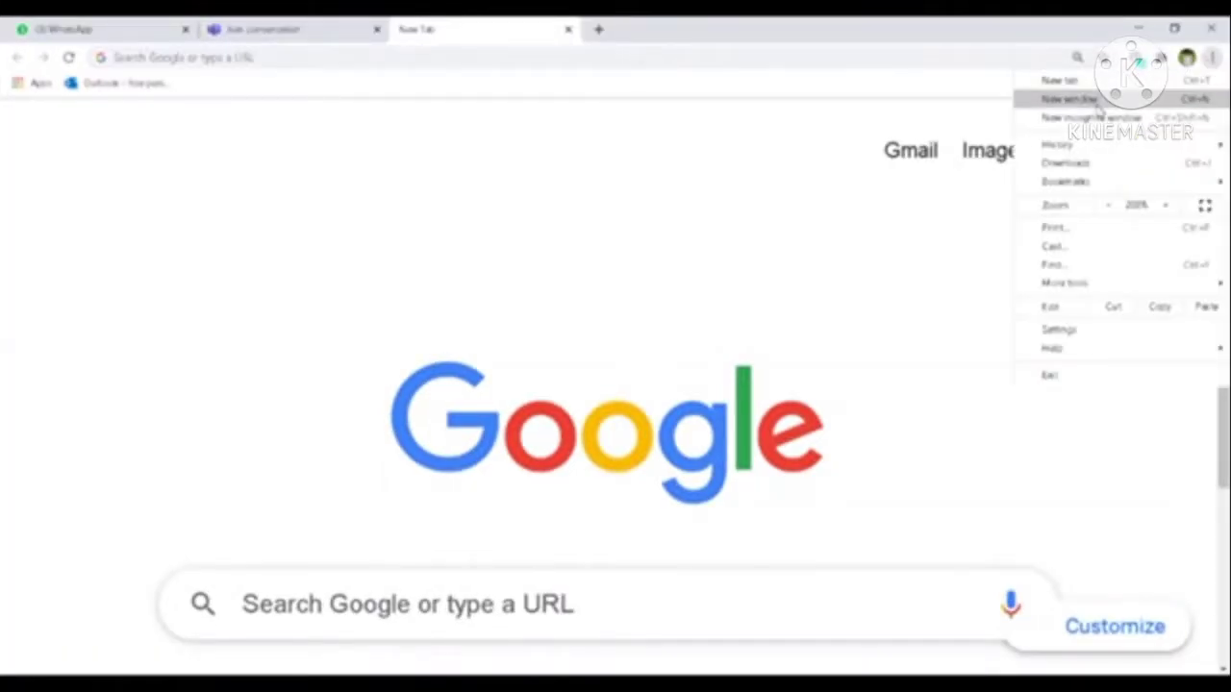
left_click(1084, 118)
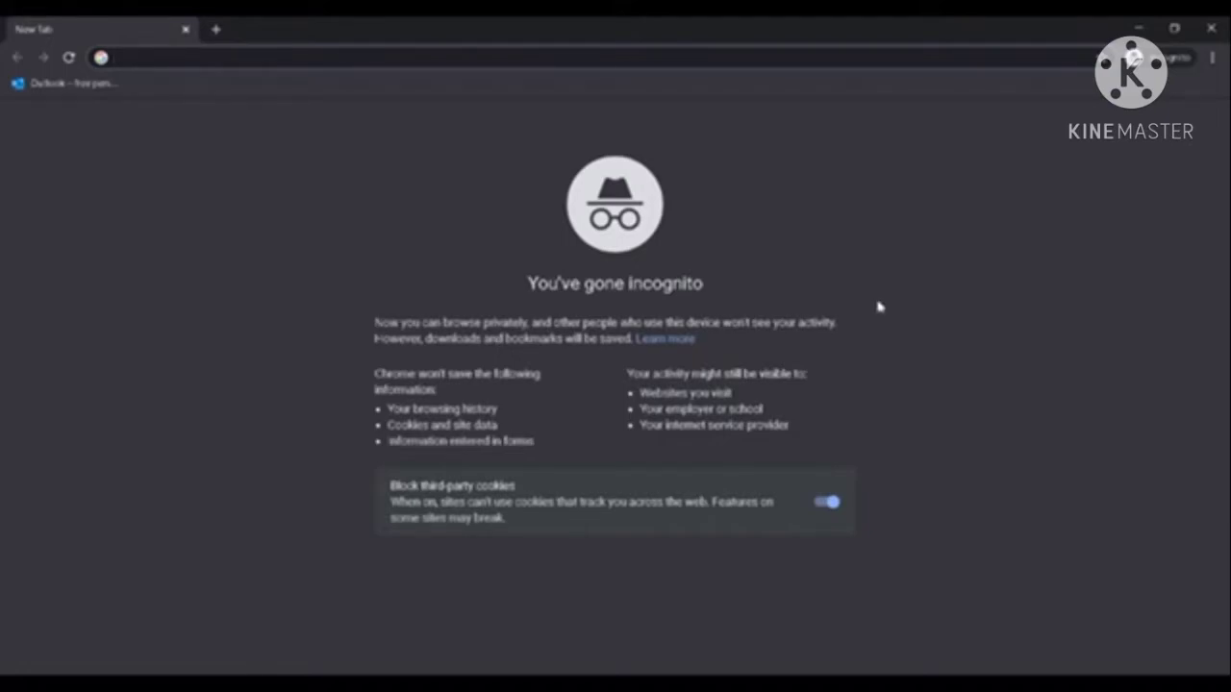
left_click(1212, 58)
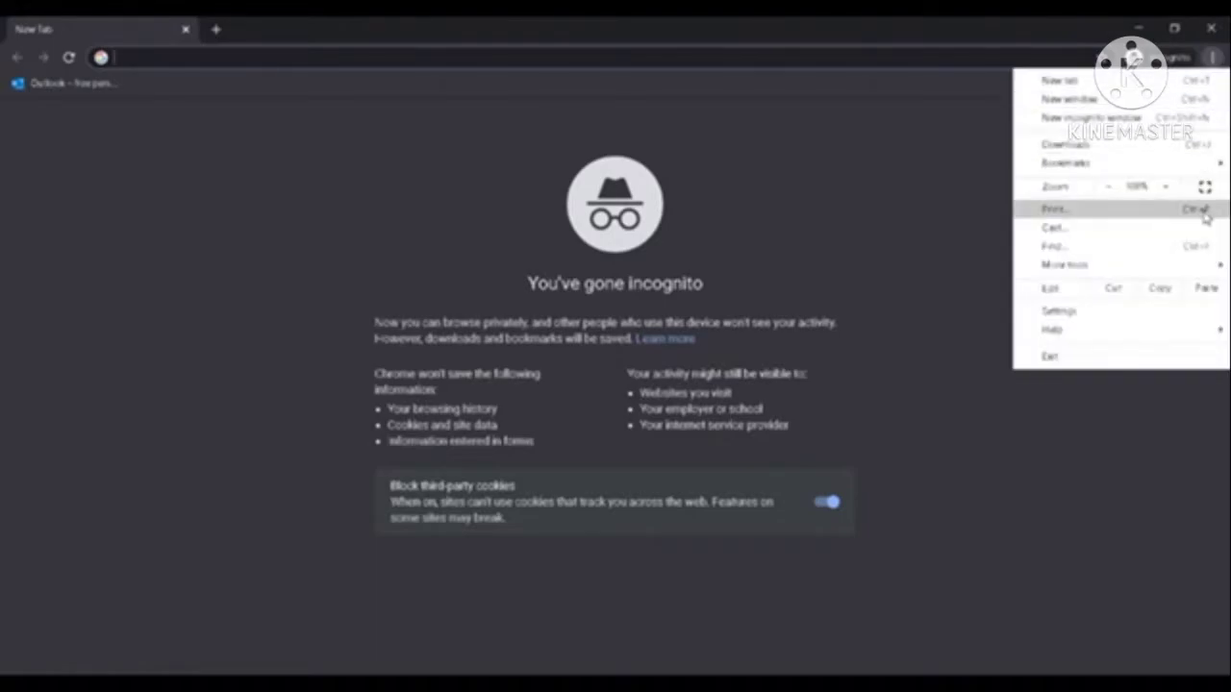
left_click(1166, 186)
left_click(1167, 186)
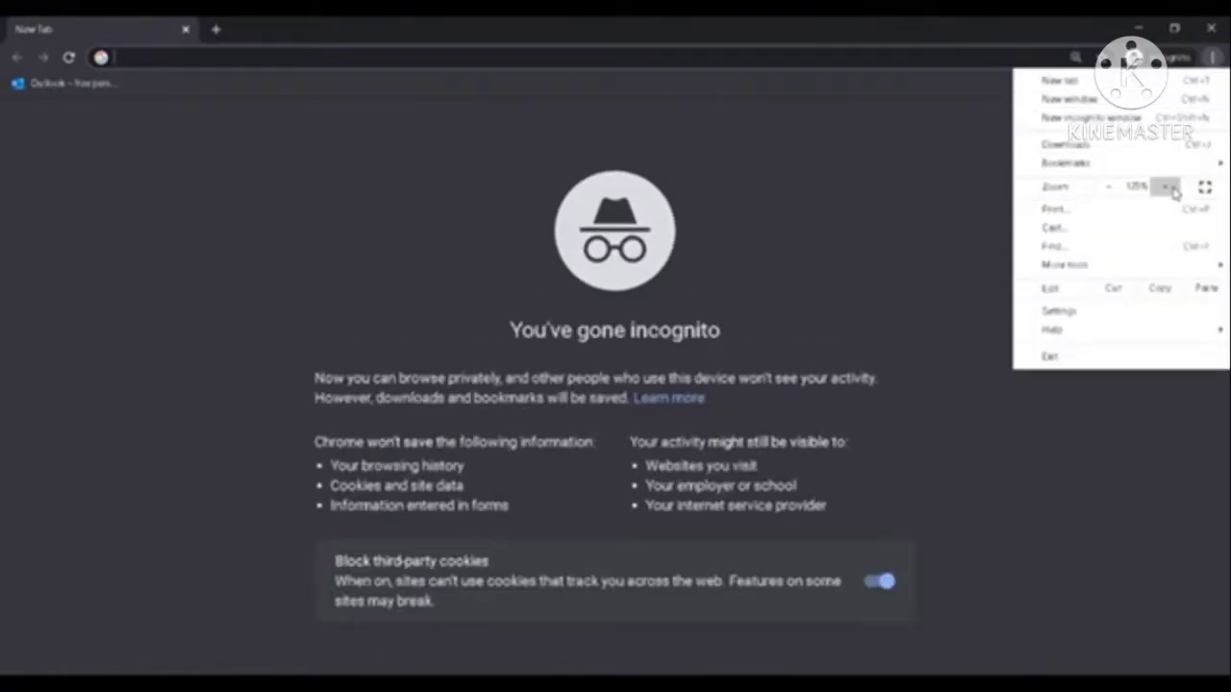
left_click(913, 213)
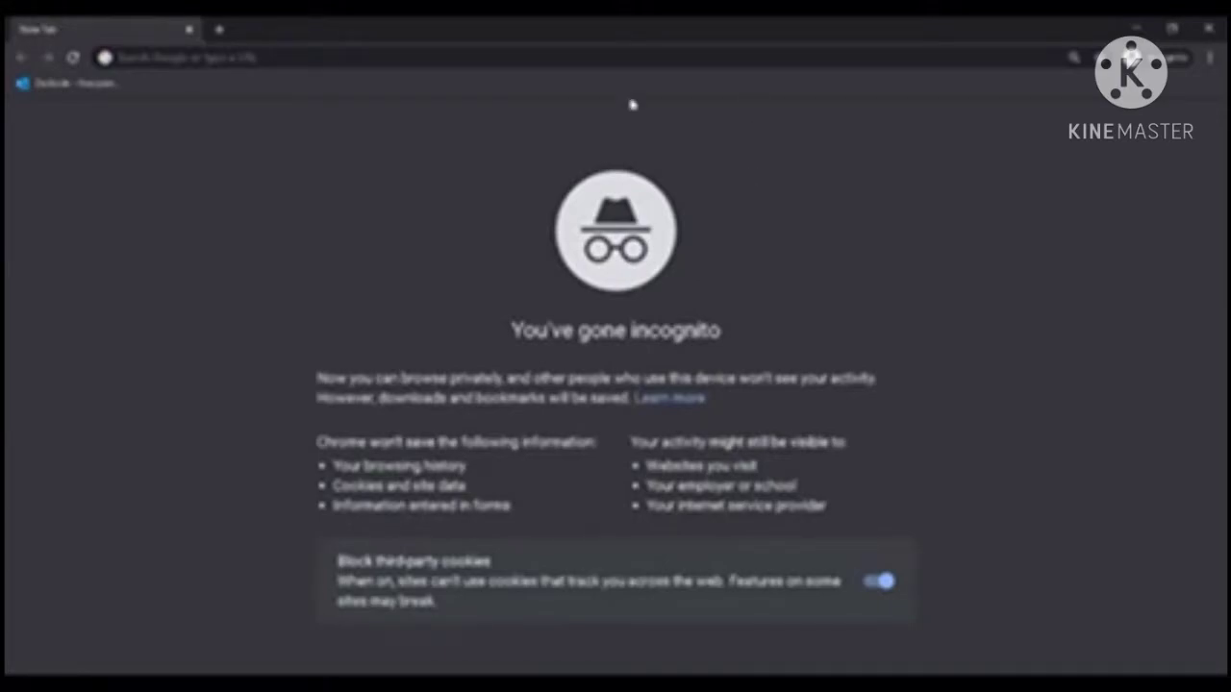
Go to gmail.com in the incognito window.
left_click(616, 55)
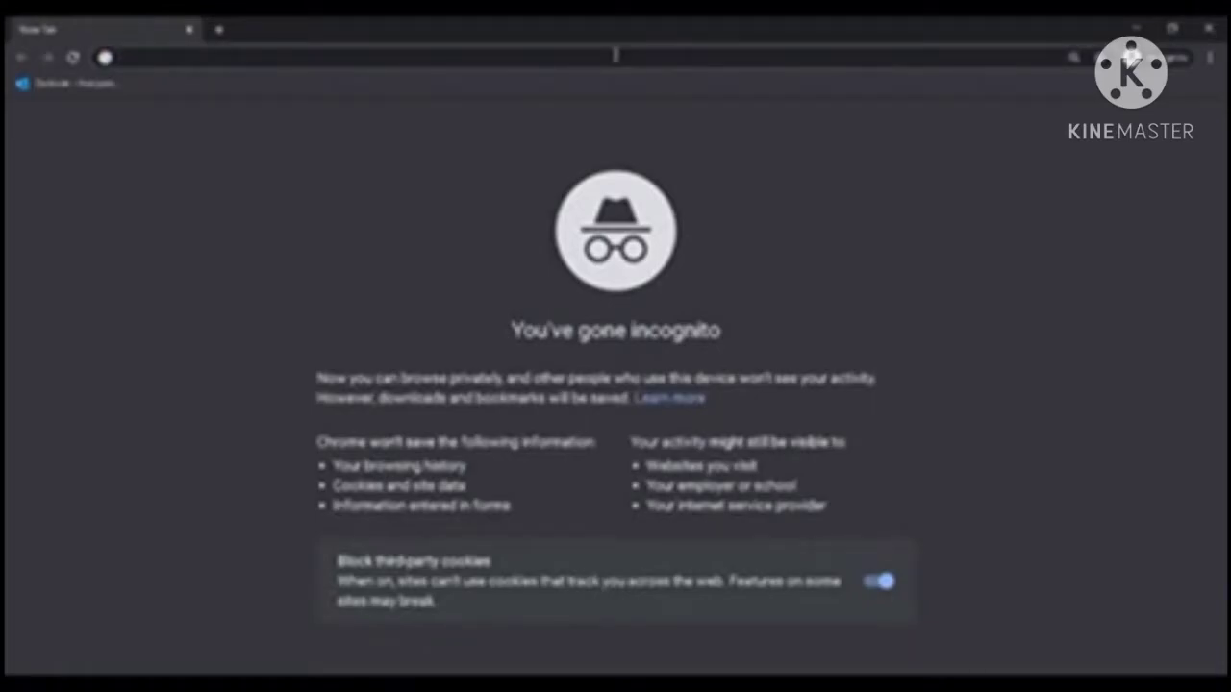
type("gmail")
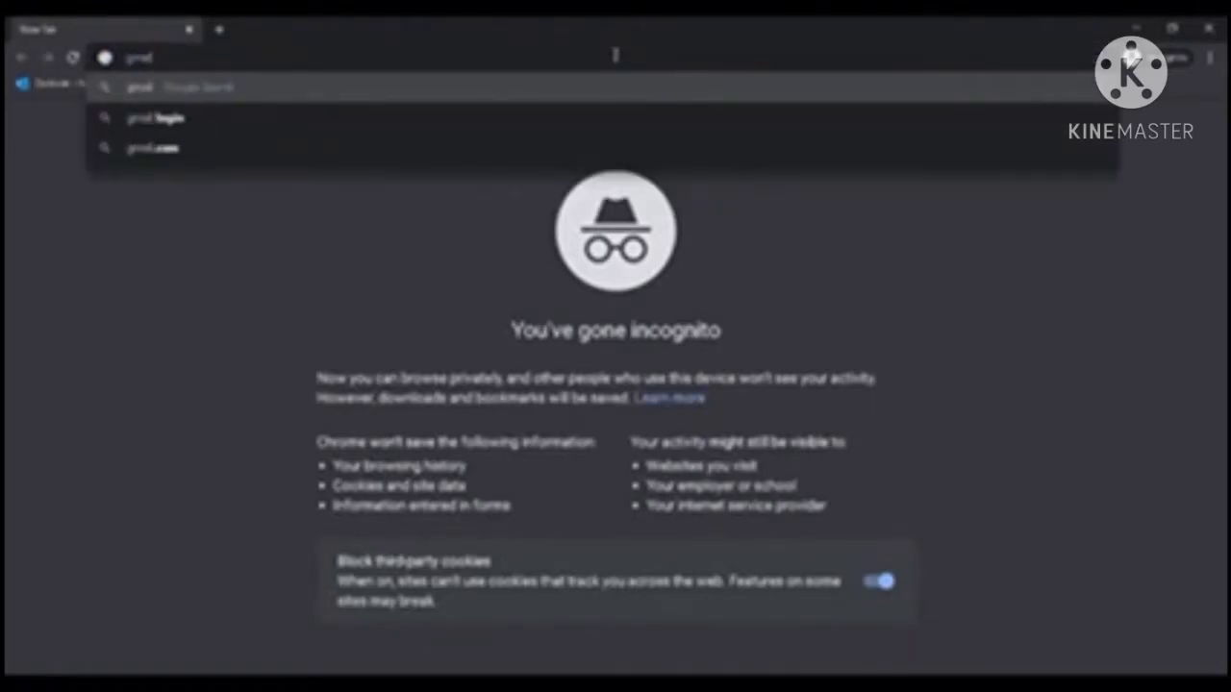
type(".com")
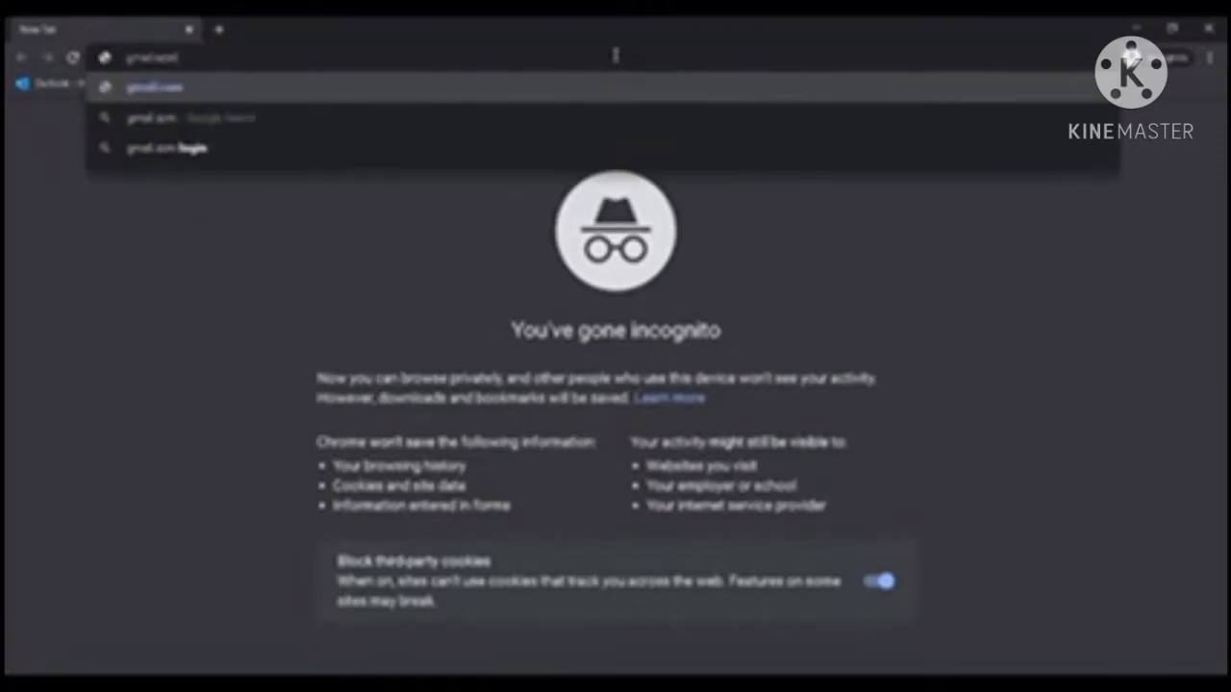
key("Return")
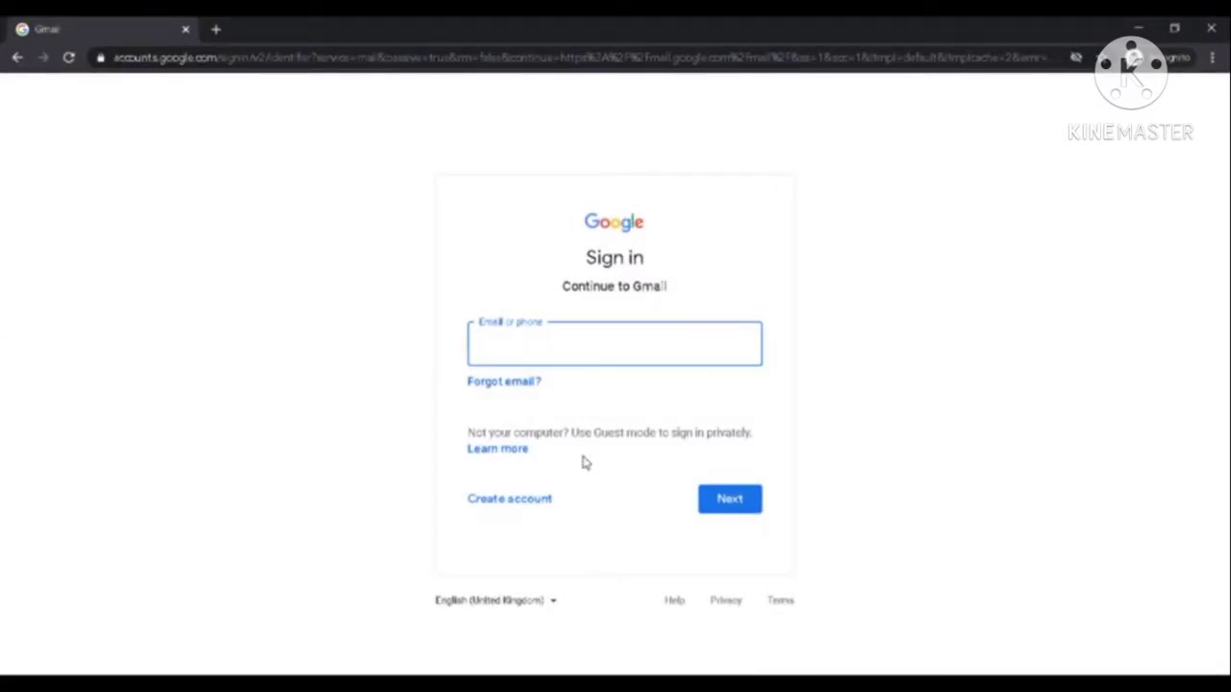
Choose Create account > For myself to start a personal Google account.
left_click(539, 509)
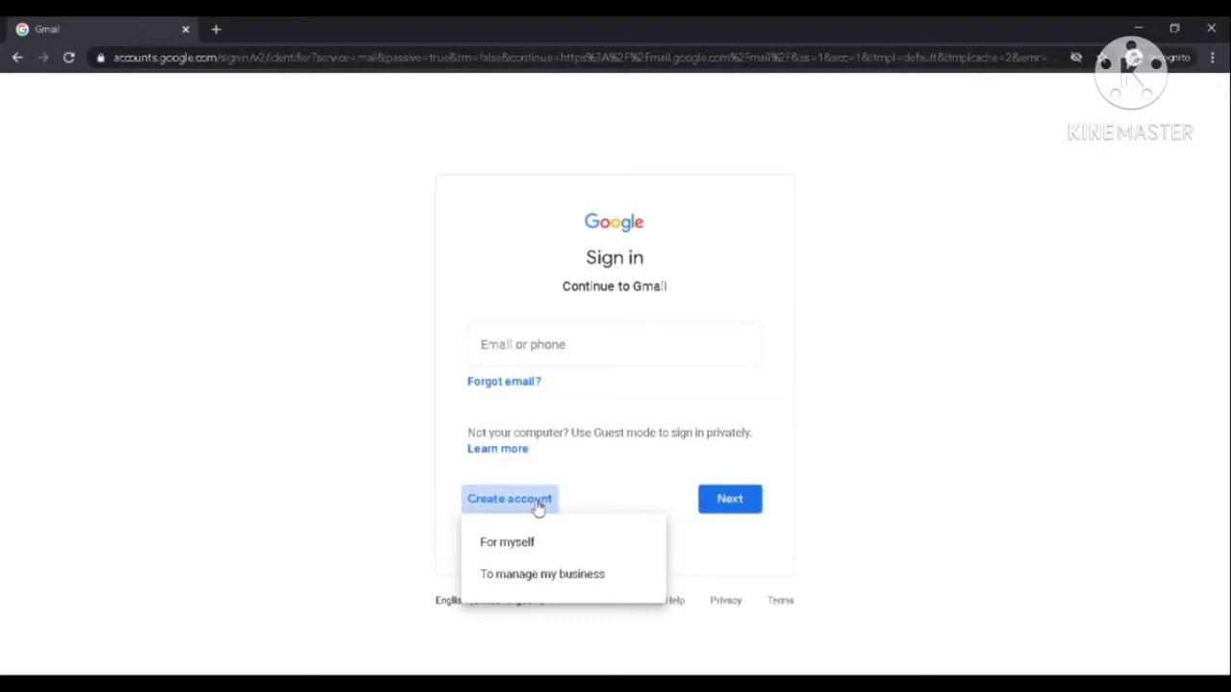
left_click(515, 556)
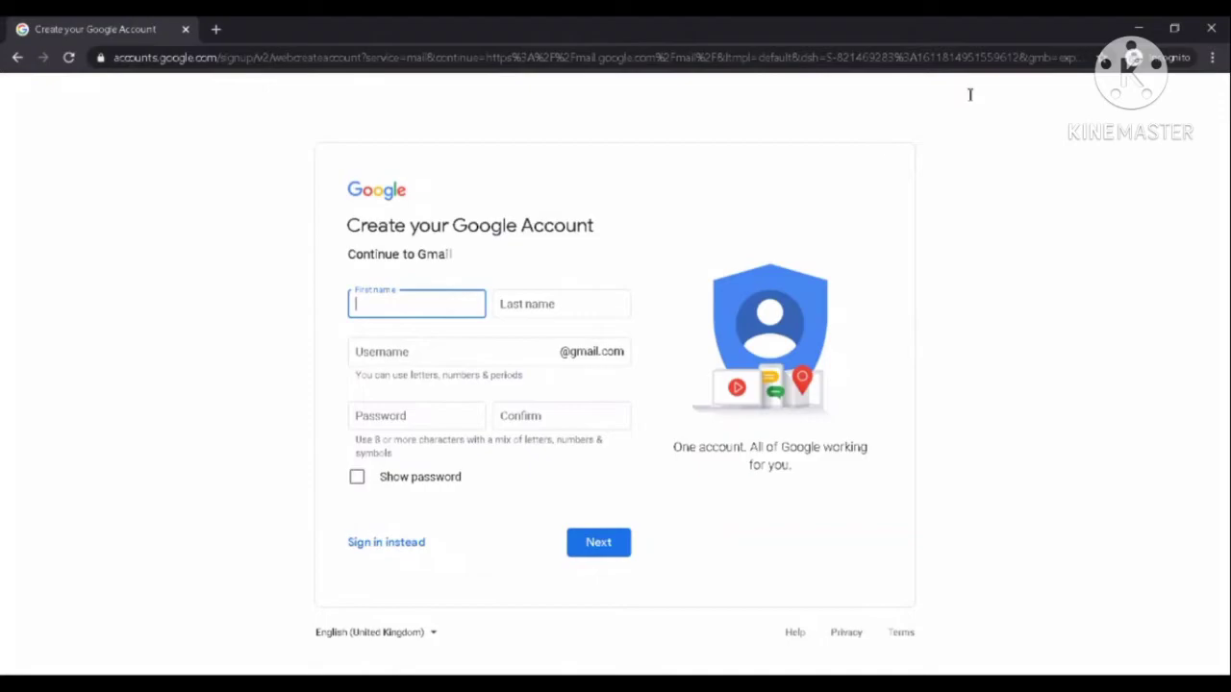
Zoom the signup page to 125% from the Chrome menu.
left_click(1213, 58)
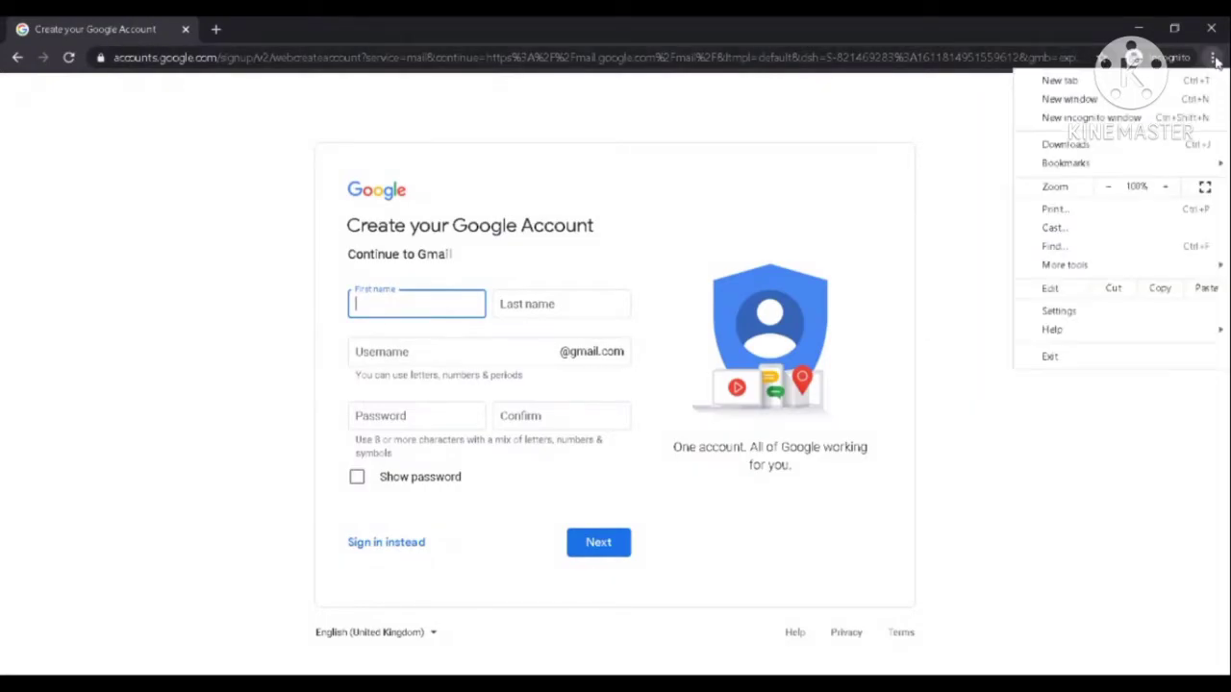
left_click(1168, 188)
left_click(1167, 187)
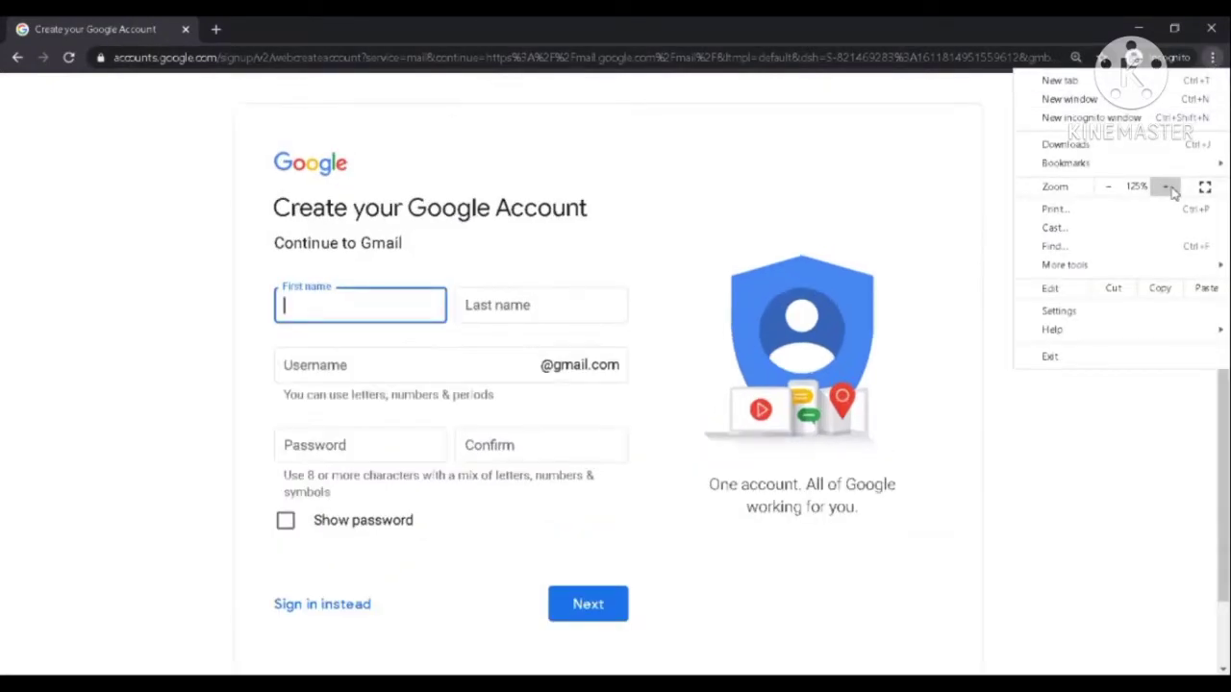
left_click(995, 129)
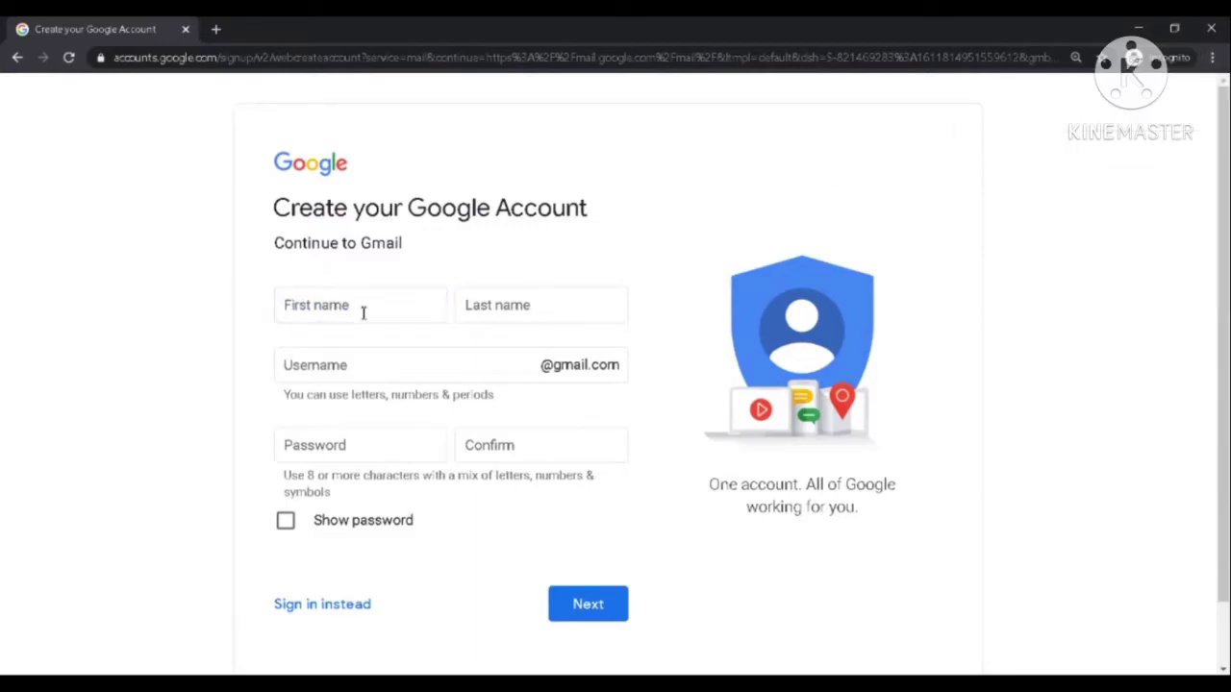
Enter the first and last name, correcting the typo in the last name.
left_click(364, 310)
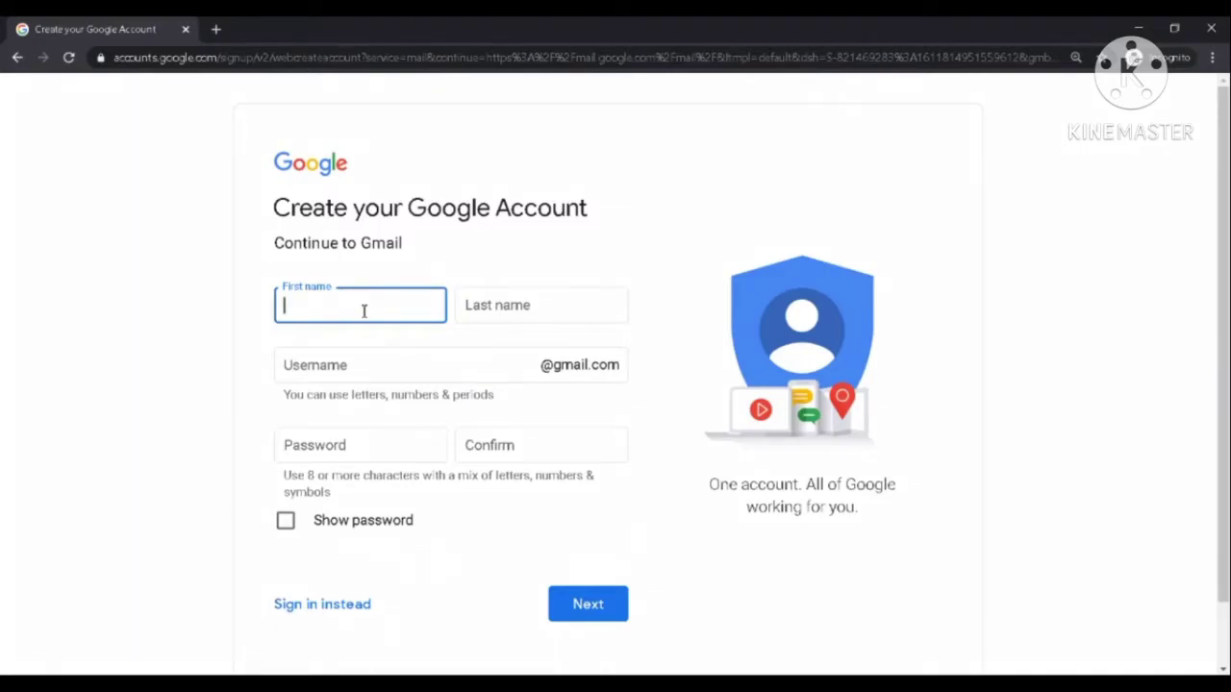
type("computer")
key("Tab")
type("li")
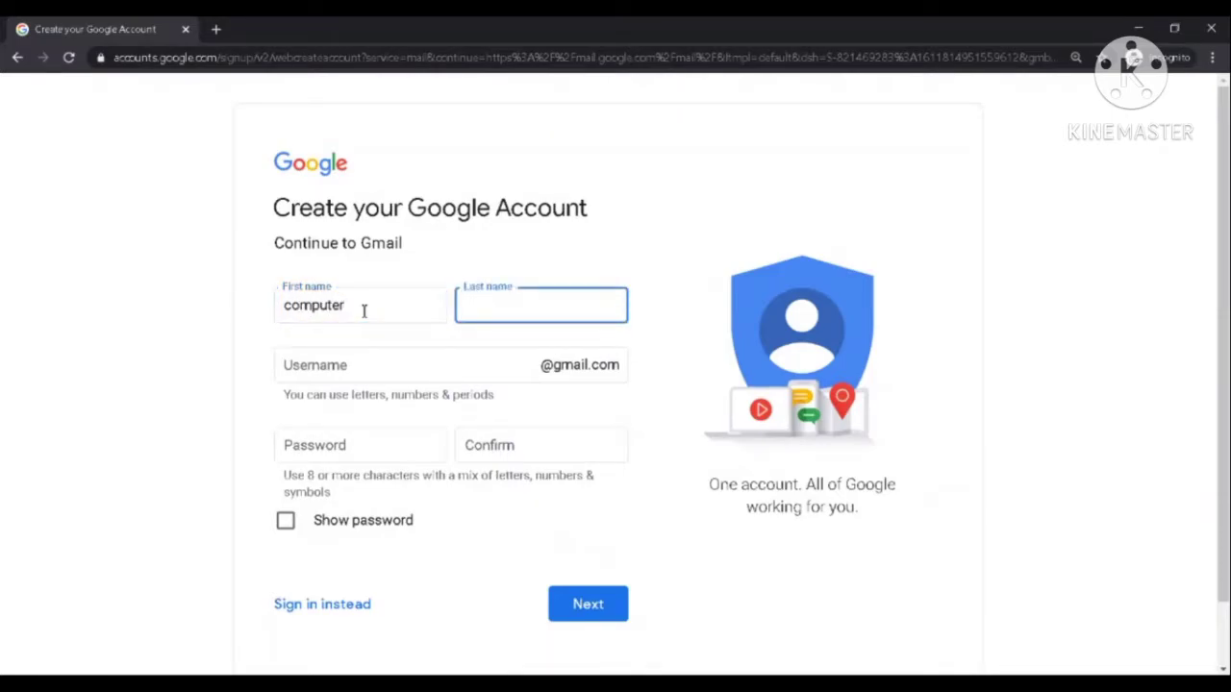
type("teradc")
key("BackSpace")
key("BackSpace")
type("cy")
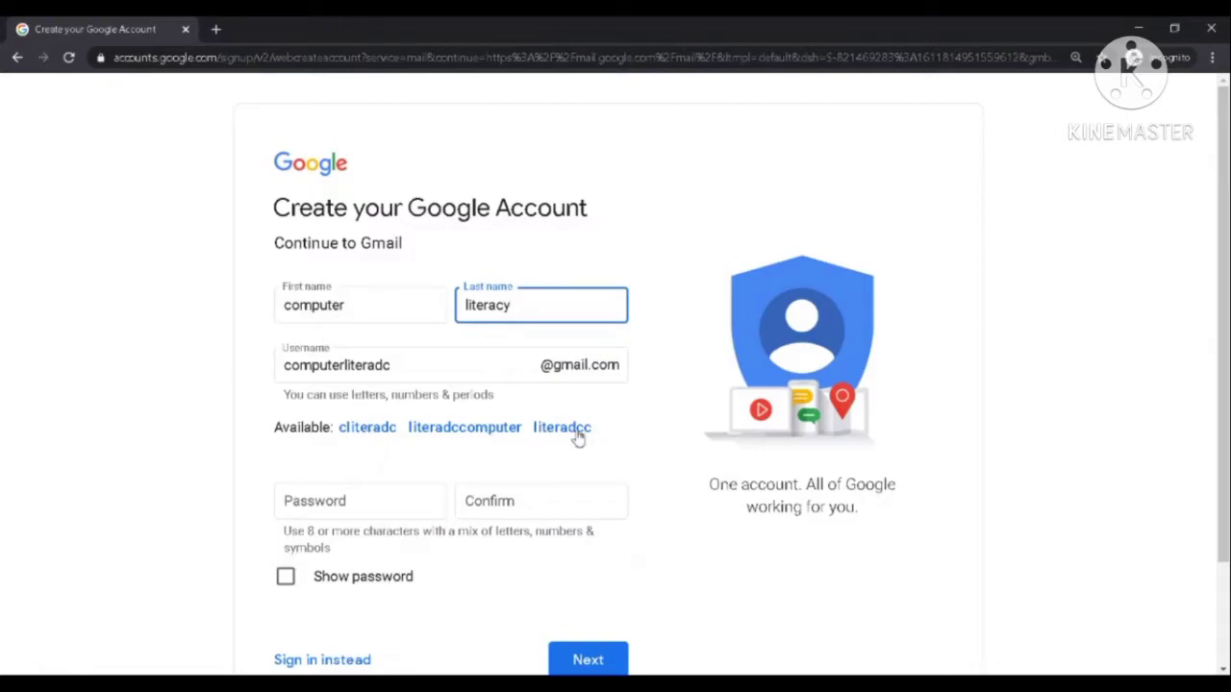
Try a couple of numbered username variations, then accept a suggested available username.
left_click(404, 362)
key("BackSpace")
key("BackSpace")
key("BackSpace")
key("BackSpace")
key("BackSpace")
key("BackSpace")
key("BackSpace")
key("BackSpace")
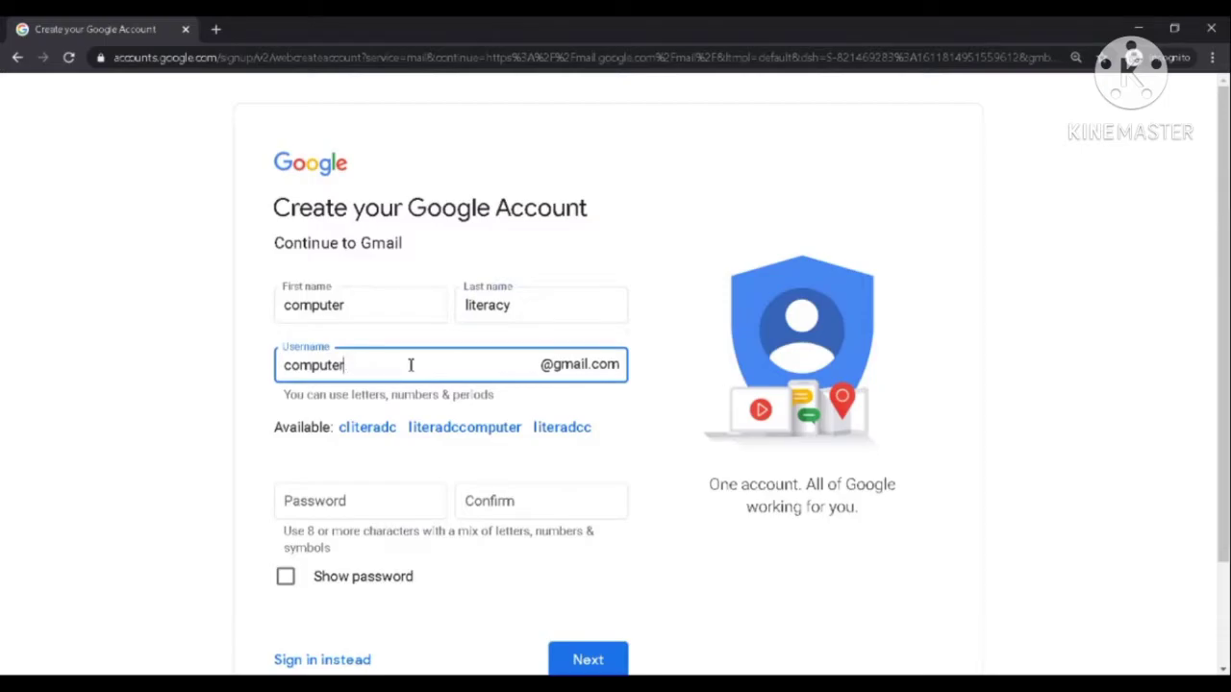
type("123")
left_click(573, 385)
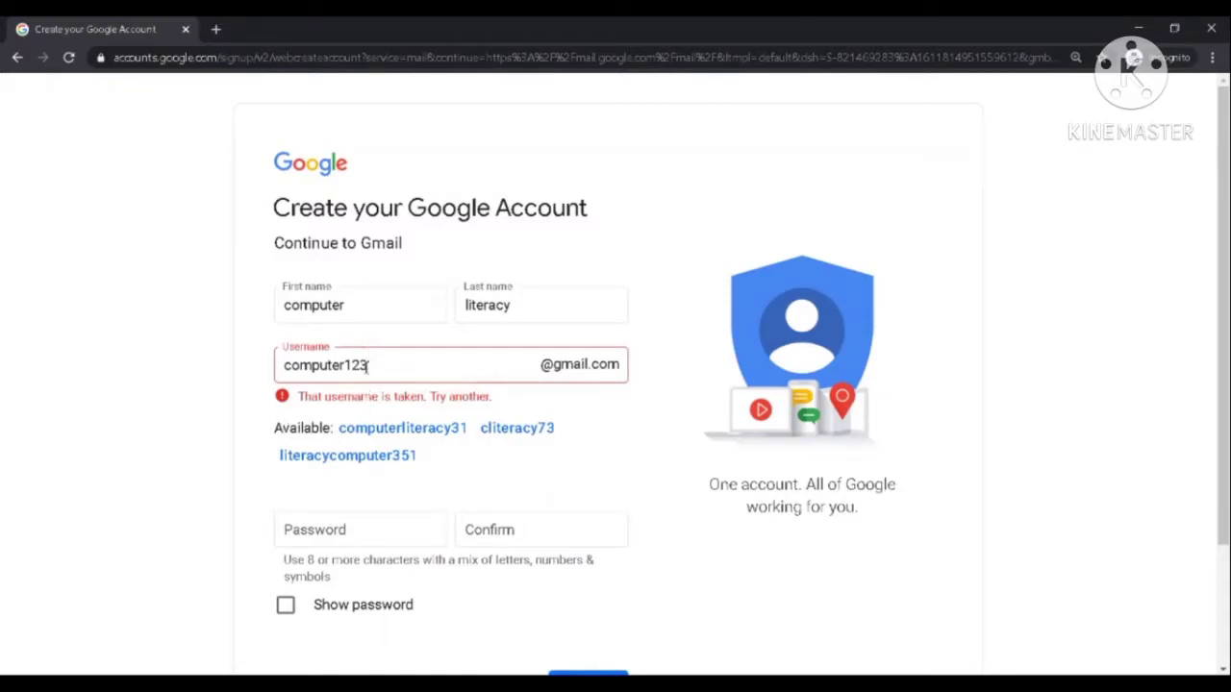
left_click(381, 365)
type("456")
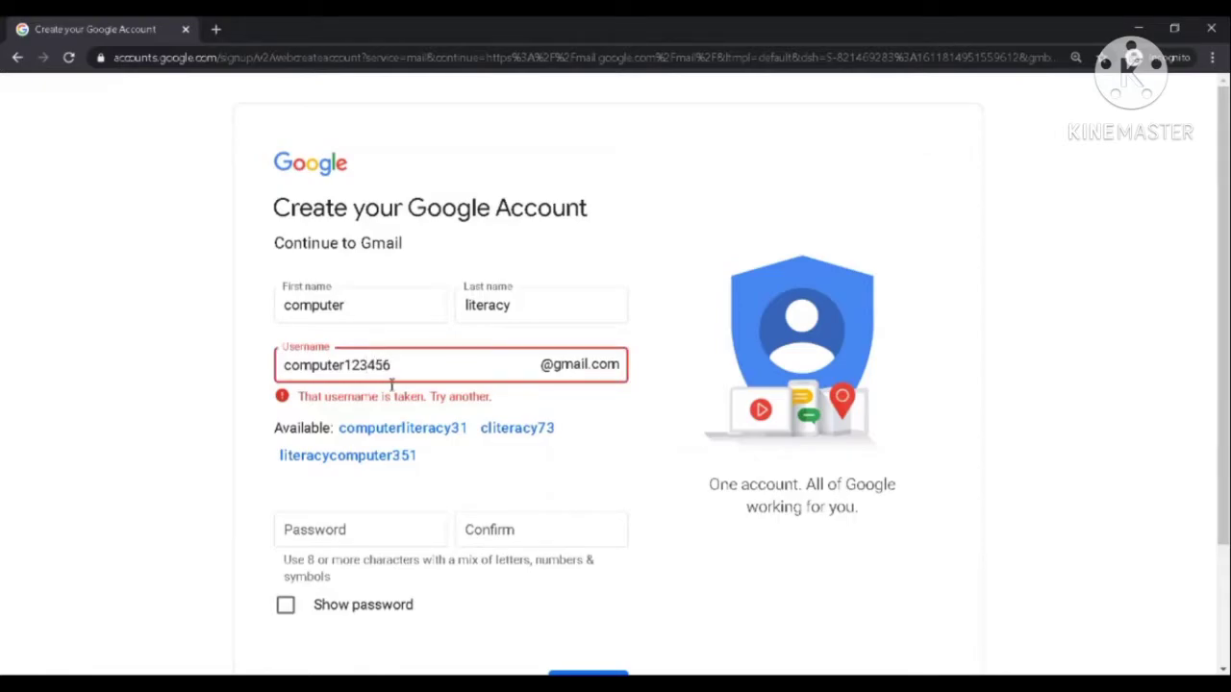
left_click(583, 417)
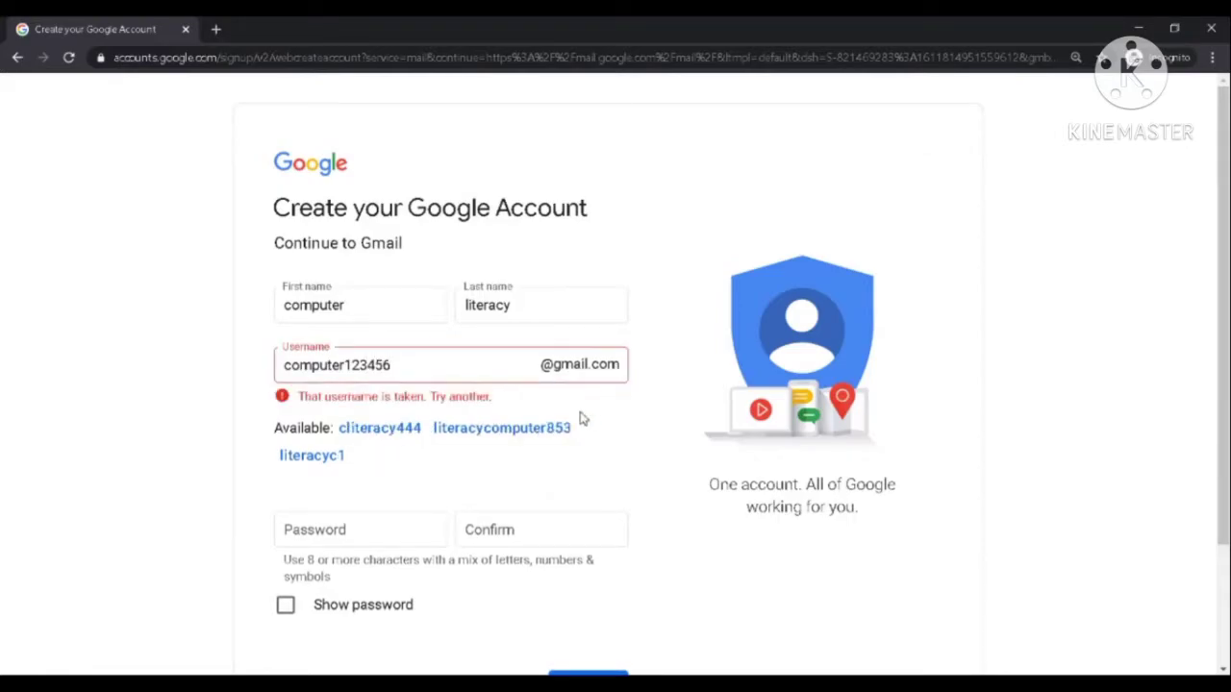
left_click(394, 366)
key("BackSpace")
key("BackSpace")
key("BackSpace")
key("BackSpace")
key("BackSpace")
key("BackSpace")
key("BackSpace")
key("BackSpace")
key("BackSpace")
key("BackSpace")
key("BackSpace")
key("BackSpace")
key("BackSpace")
key("BackSpace")
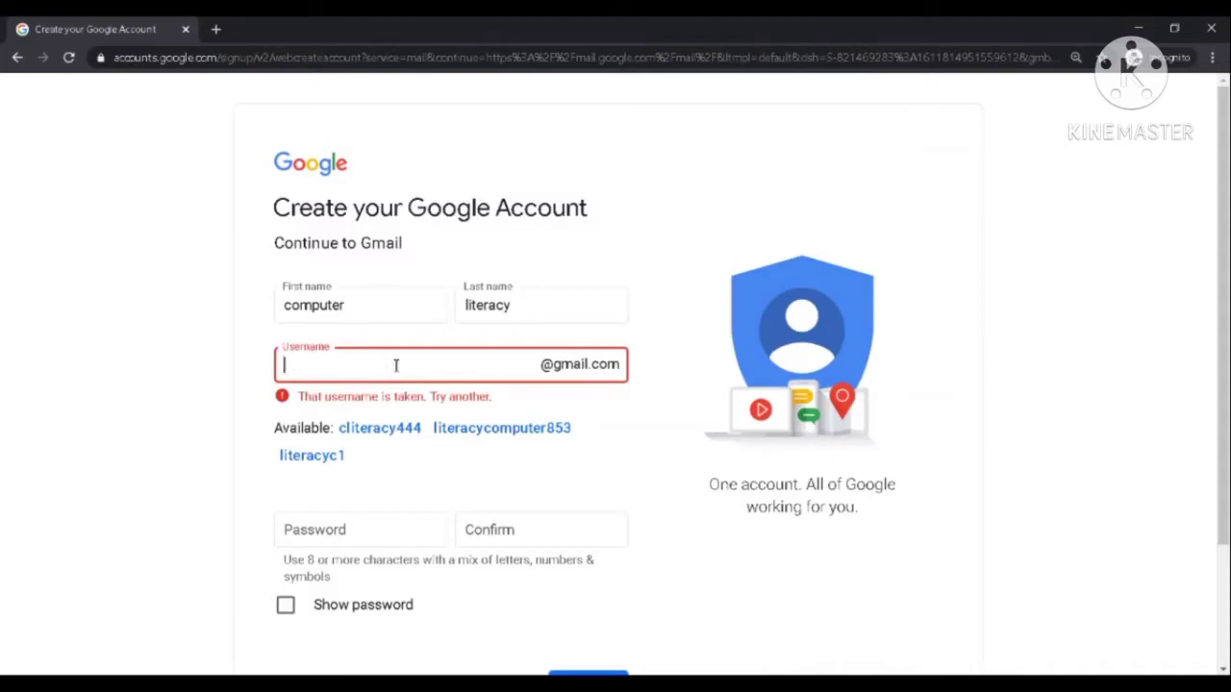
left_click(503, 435)
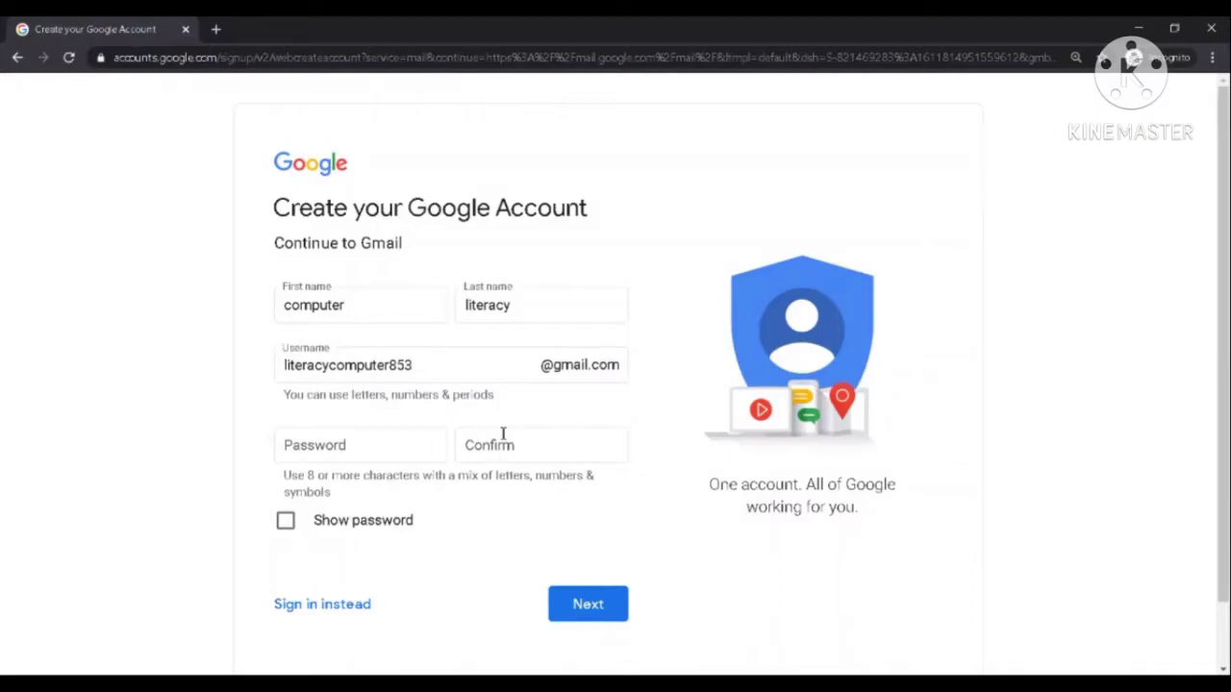
Put the cursor in the signup form's Password field.
left_click(330, 439)
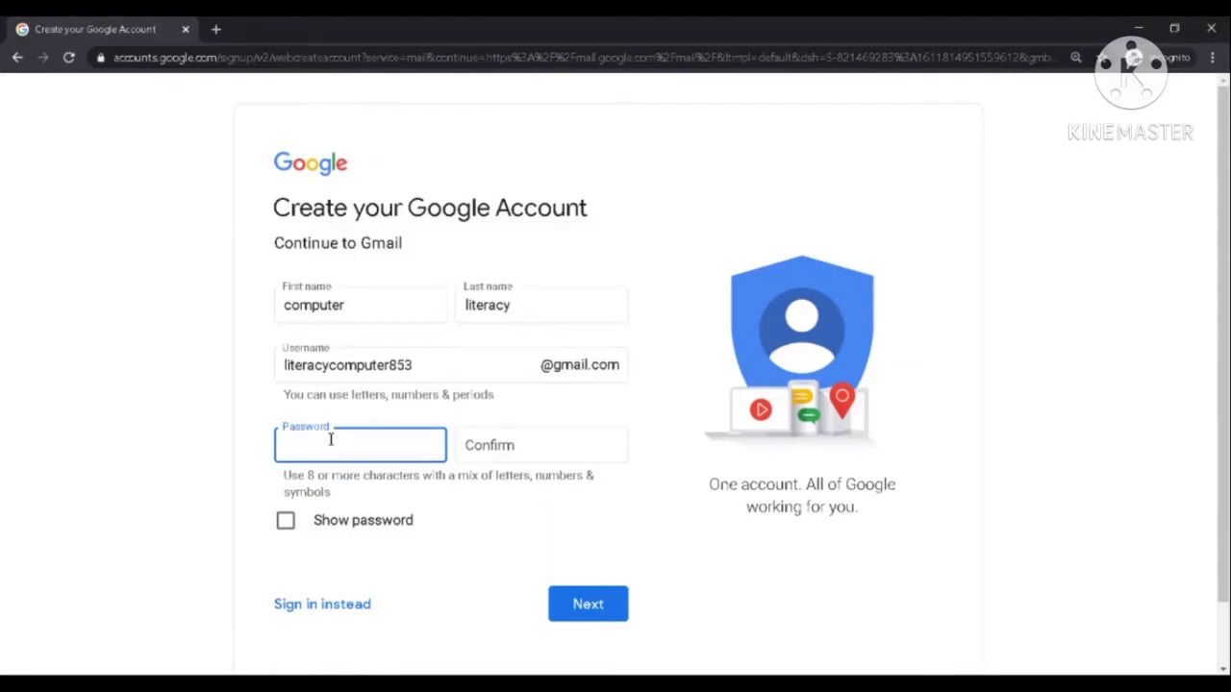
Enter the account password, show it in plain text, fill the confirmation and submit.
type("•••••••••")
left_click(287, 524)
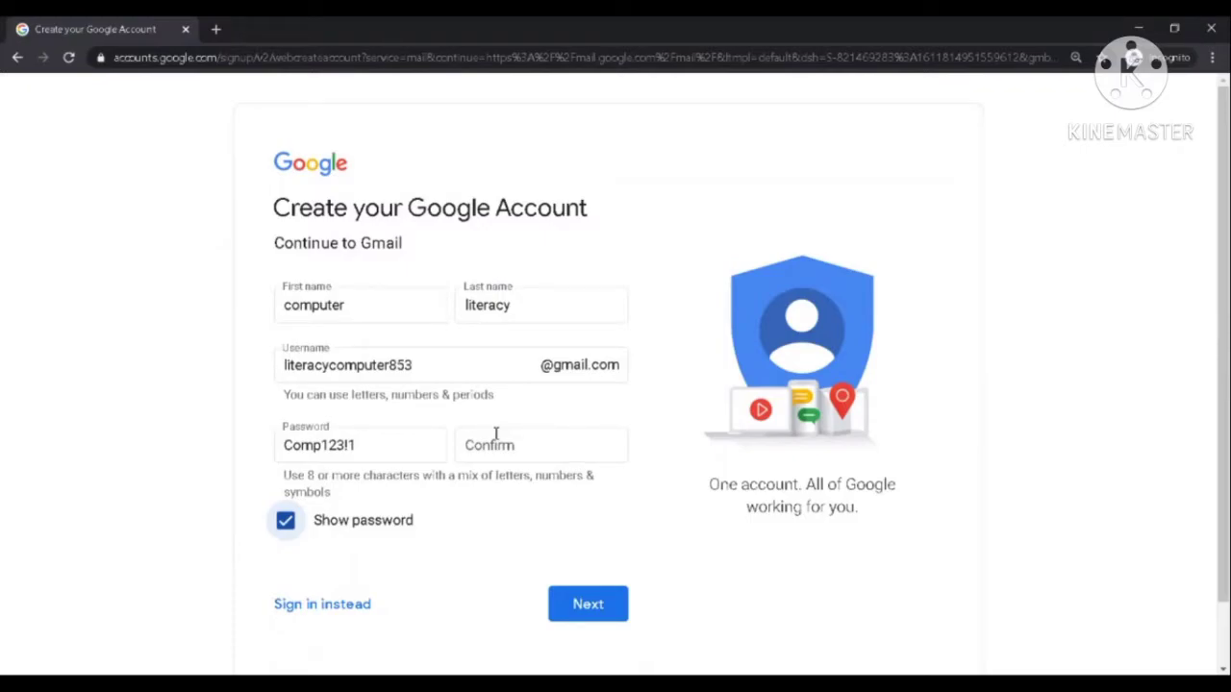
left_click(497, 435)
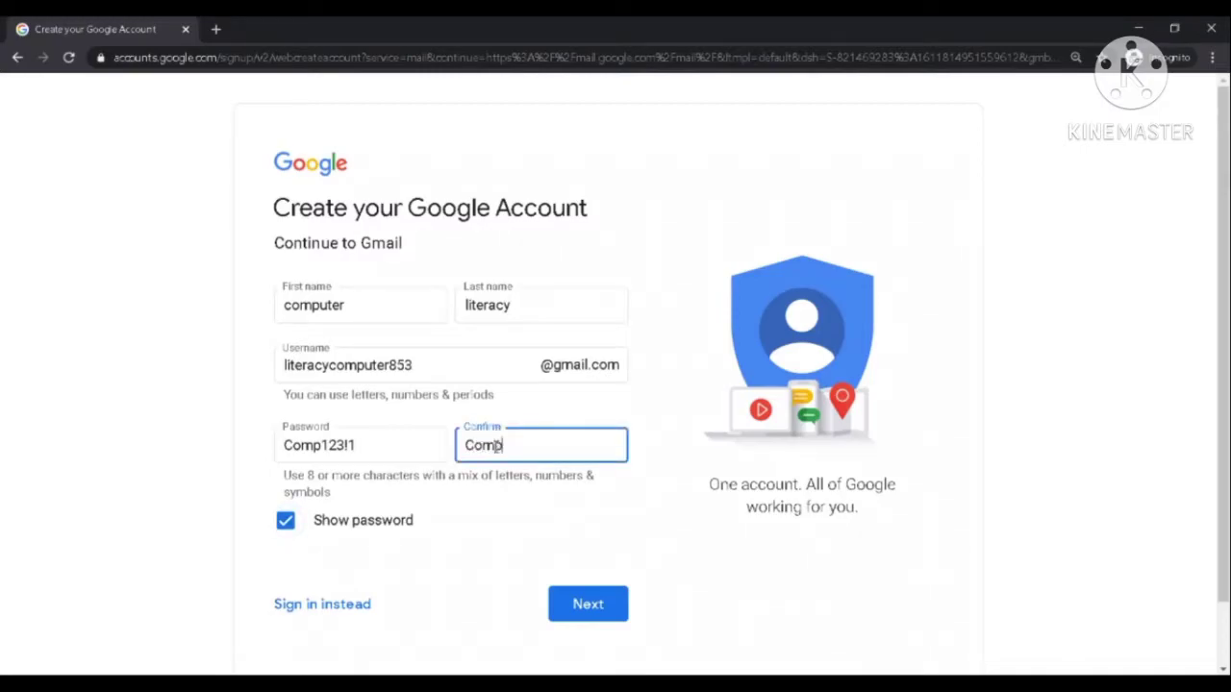
left_click(526, 524)
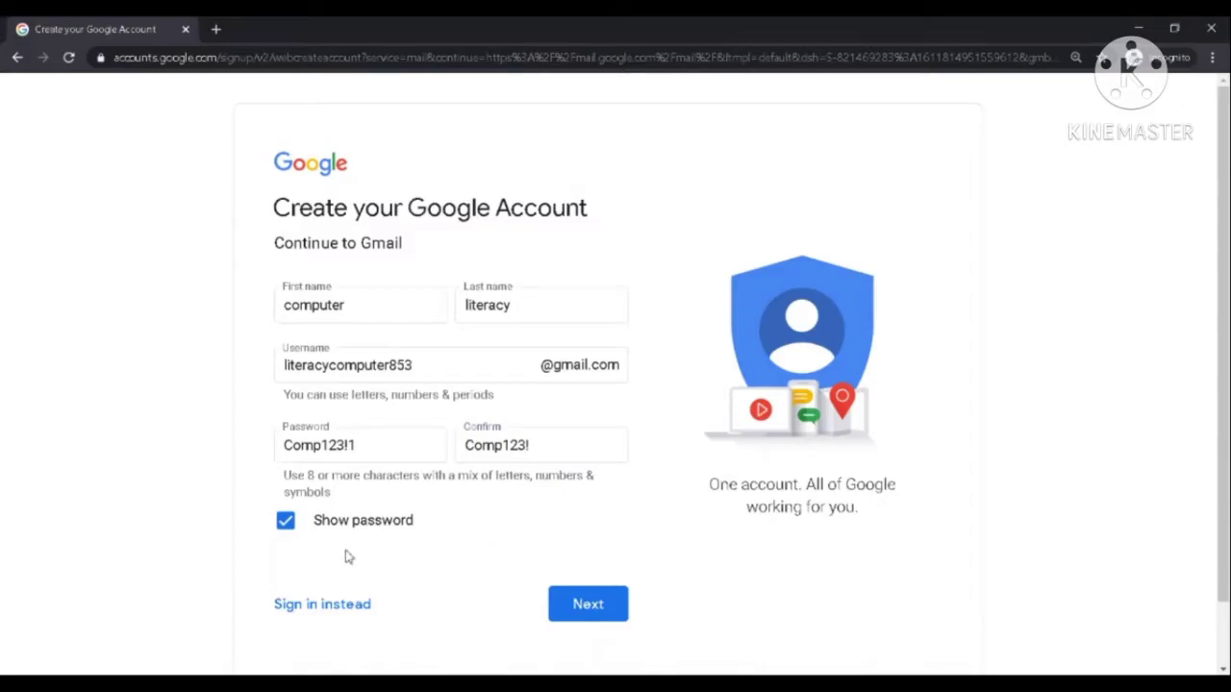
left_click(589, 614)
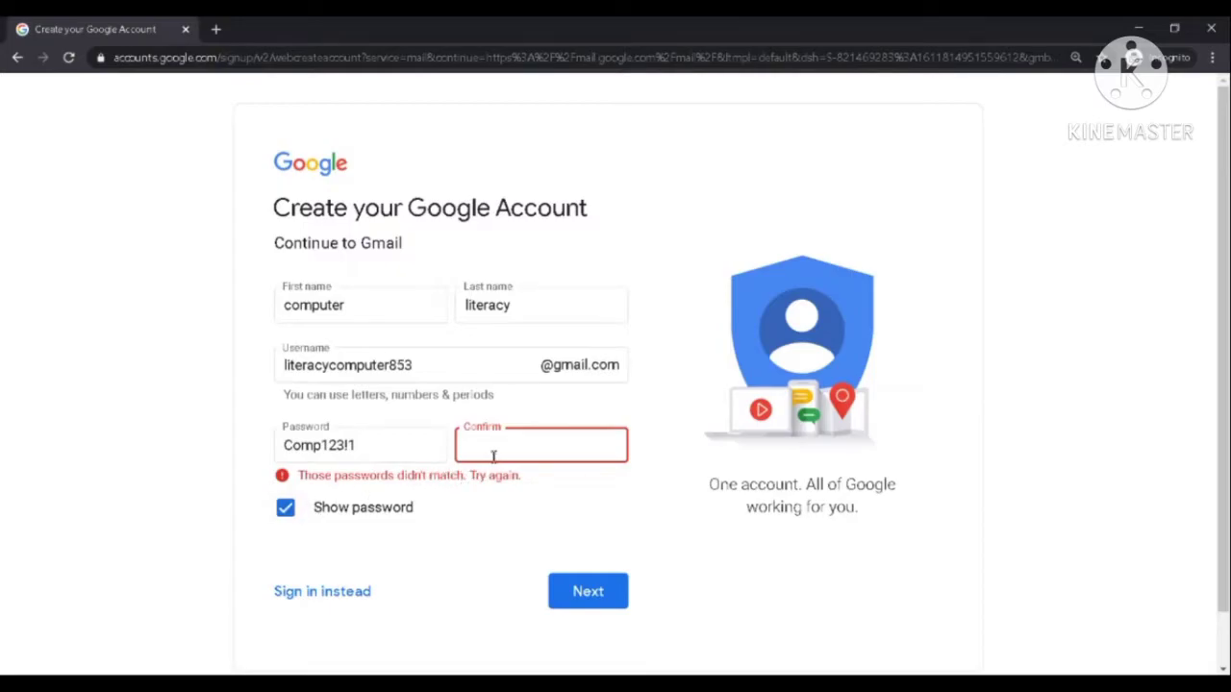
Retype the confirmation password until it matches and submit the account details.
left_click(567, 595)
left_click(575, 606)
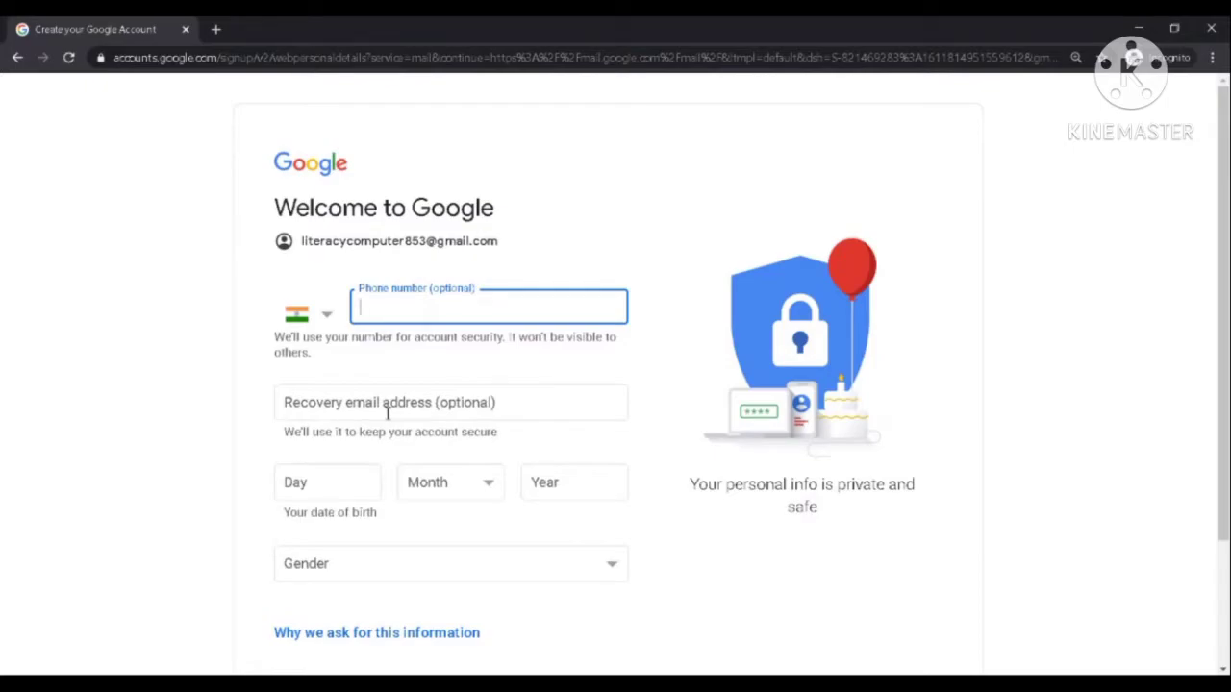
Enter the birth date as 28 January 1990.
scroll(389, 412, "down", 1)
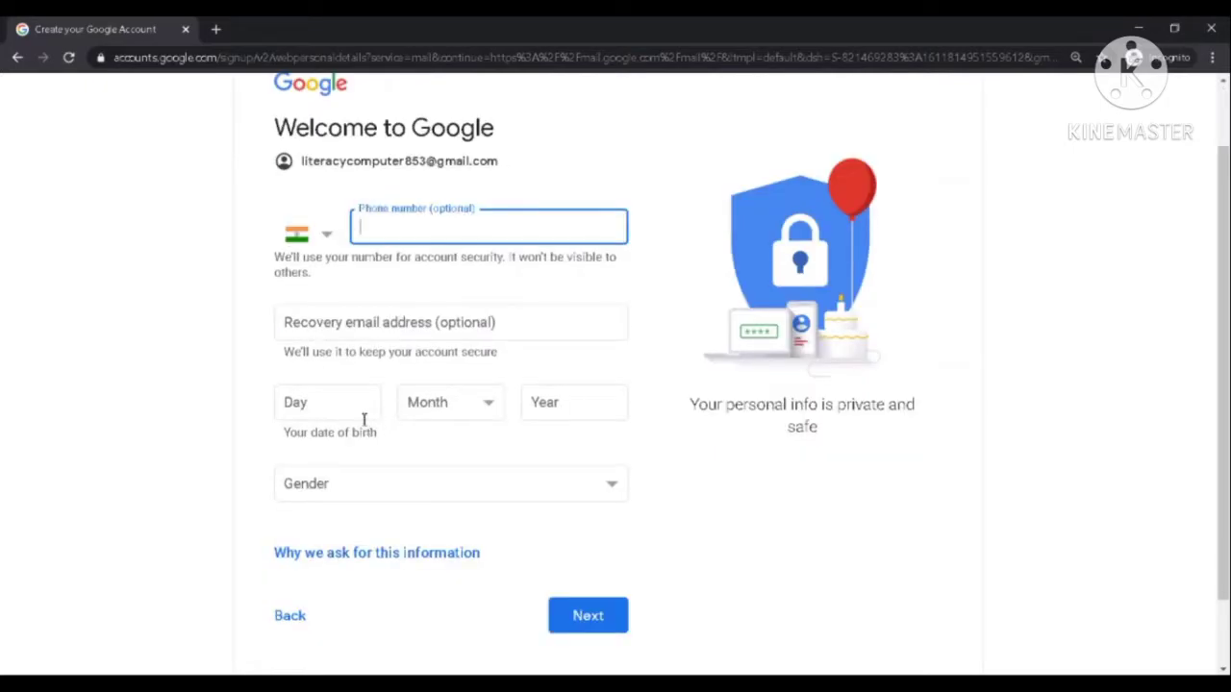
left_click(365, 405)
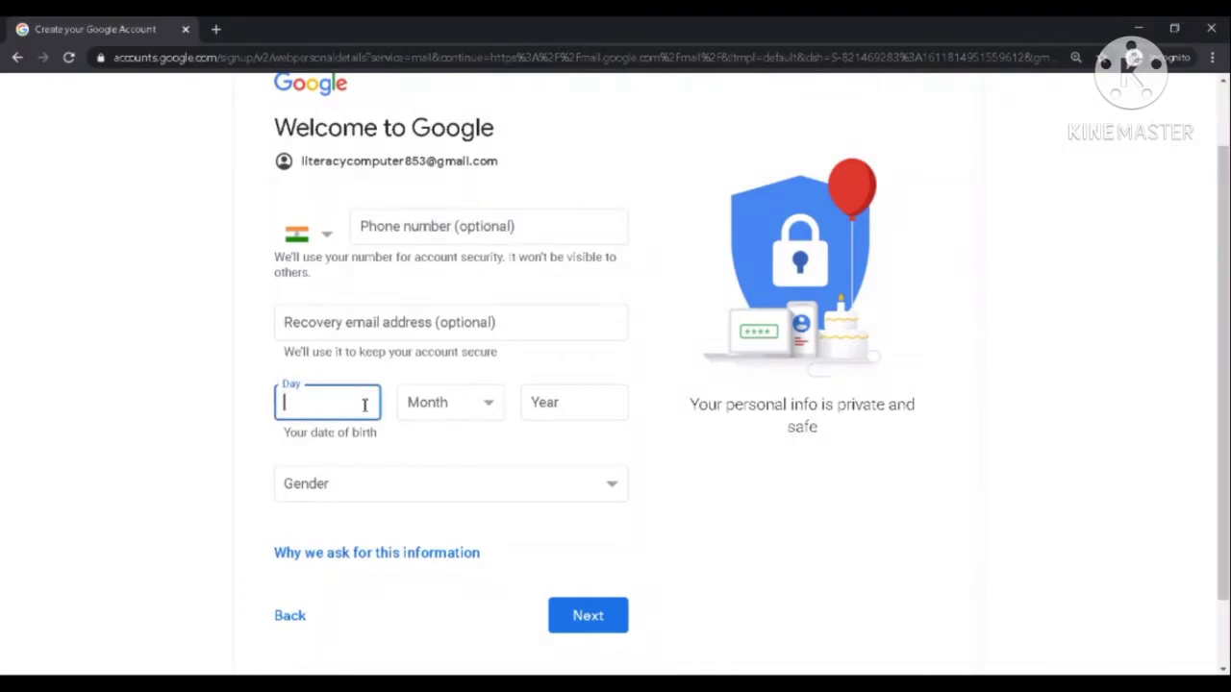
type("28")
key("Tab")
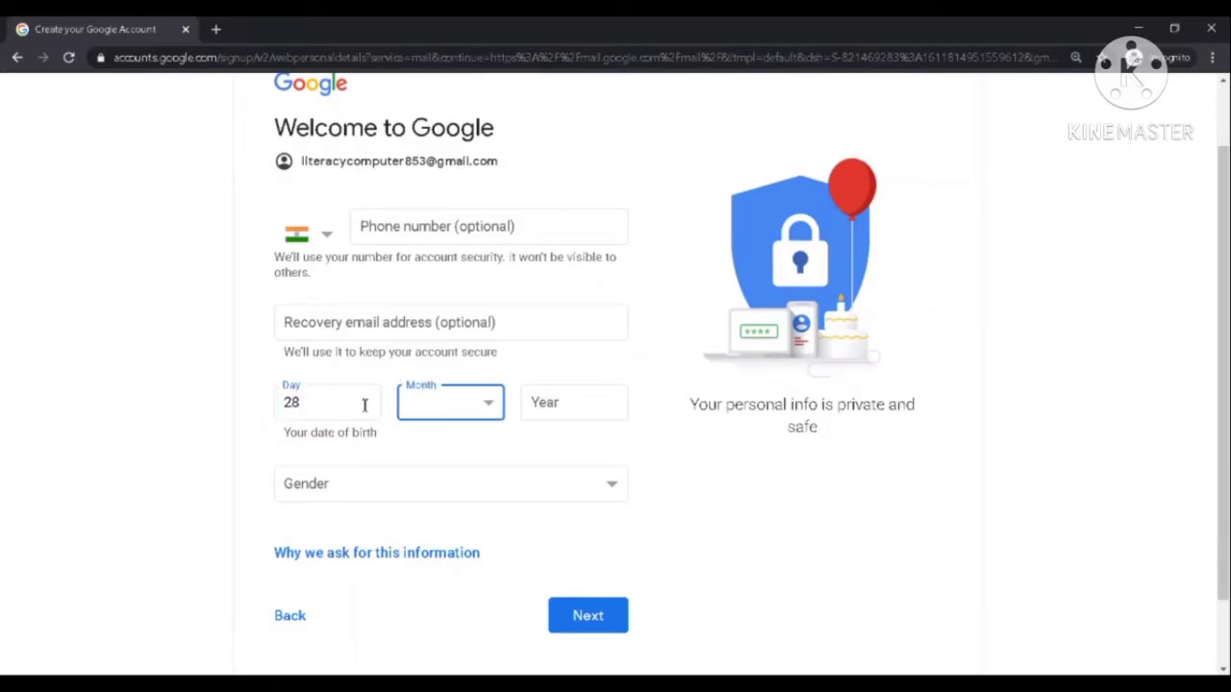
key("Down")
left_click(603, 403)
type("1990")
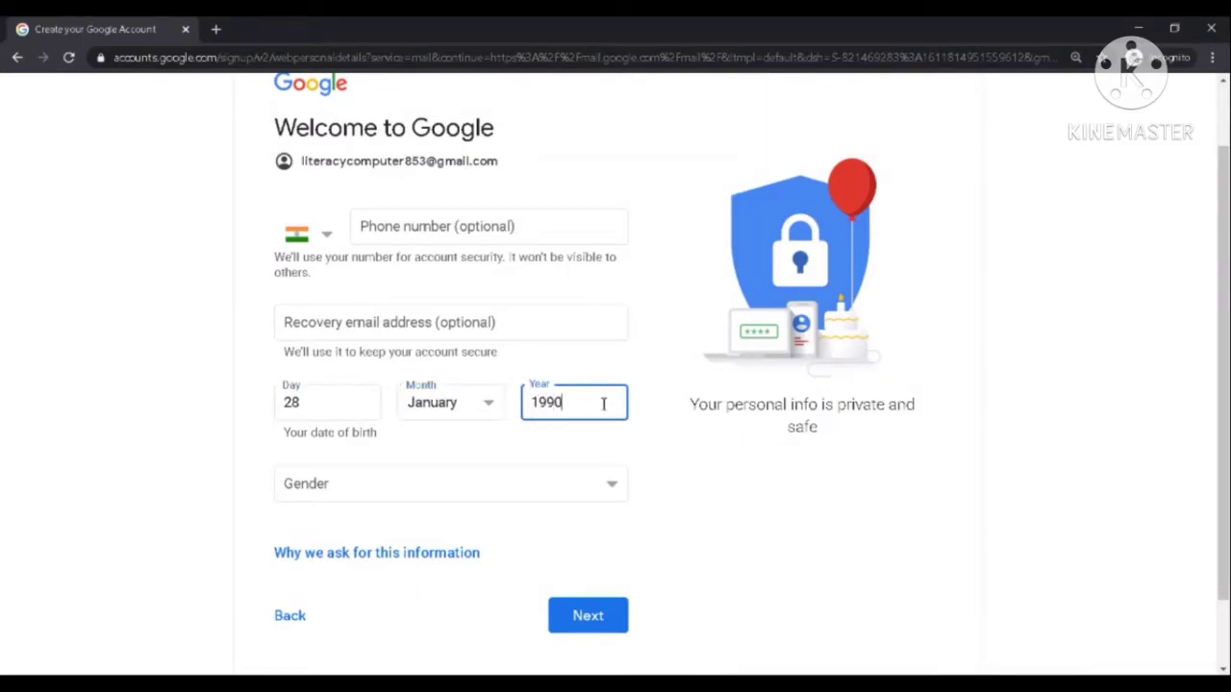
left_click(633, 445)
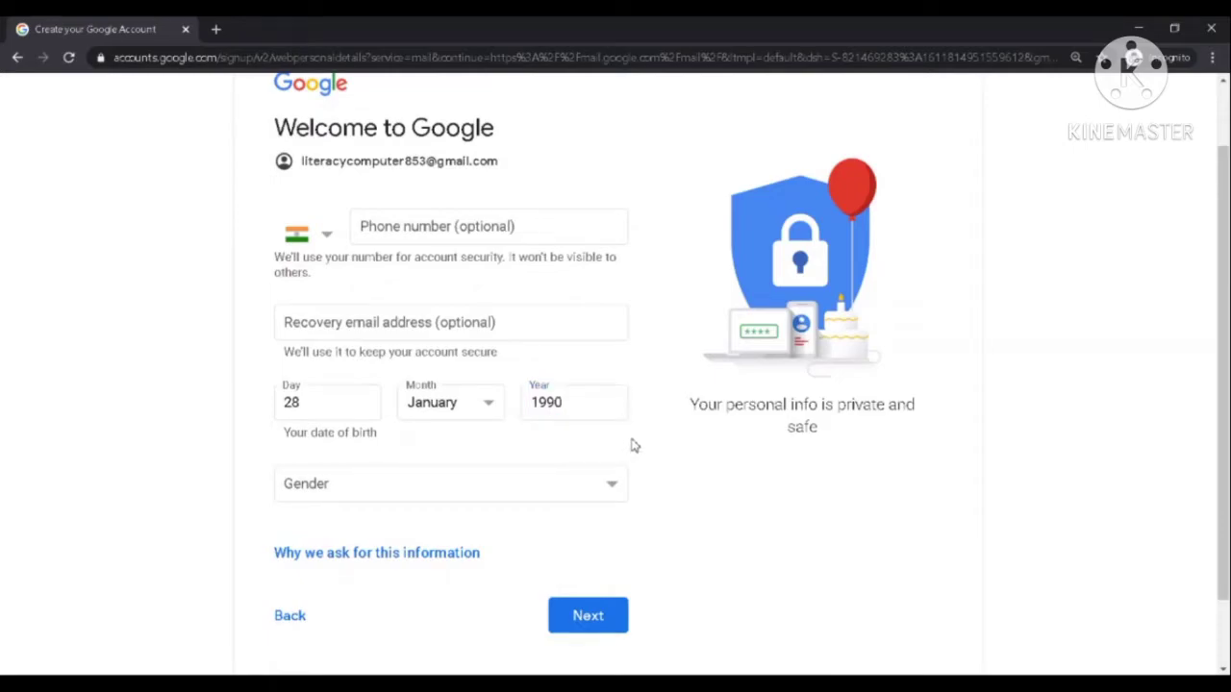
Set the gender to Male and submit the personal details.
left_click(555, 487)
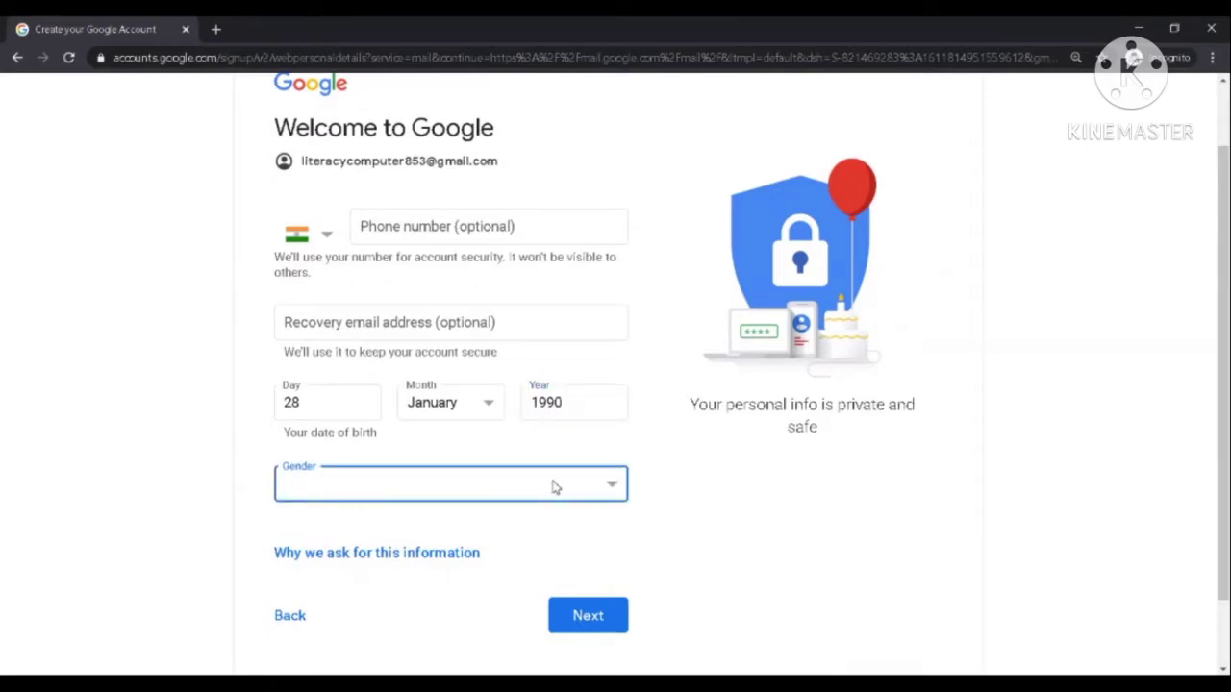
left_click(335, 544)
left_click(731, 548)
scroll(731, 548, "down", 1)
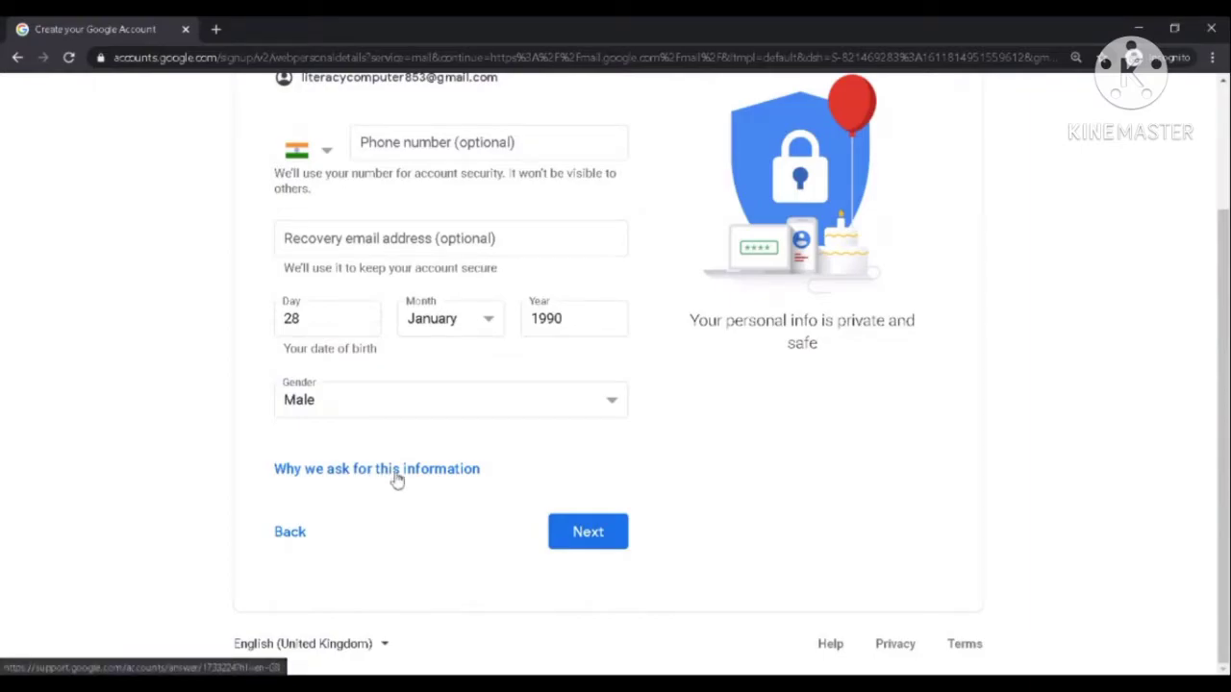
left_click(589, 532)
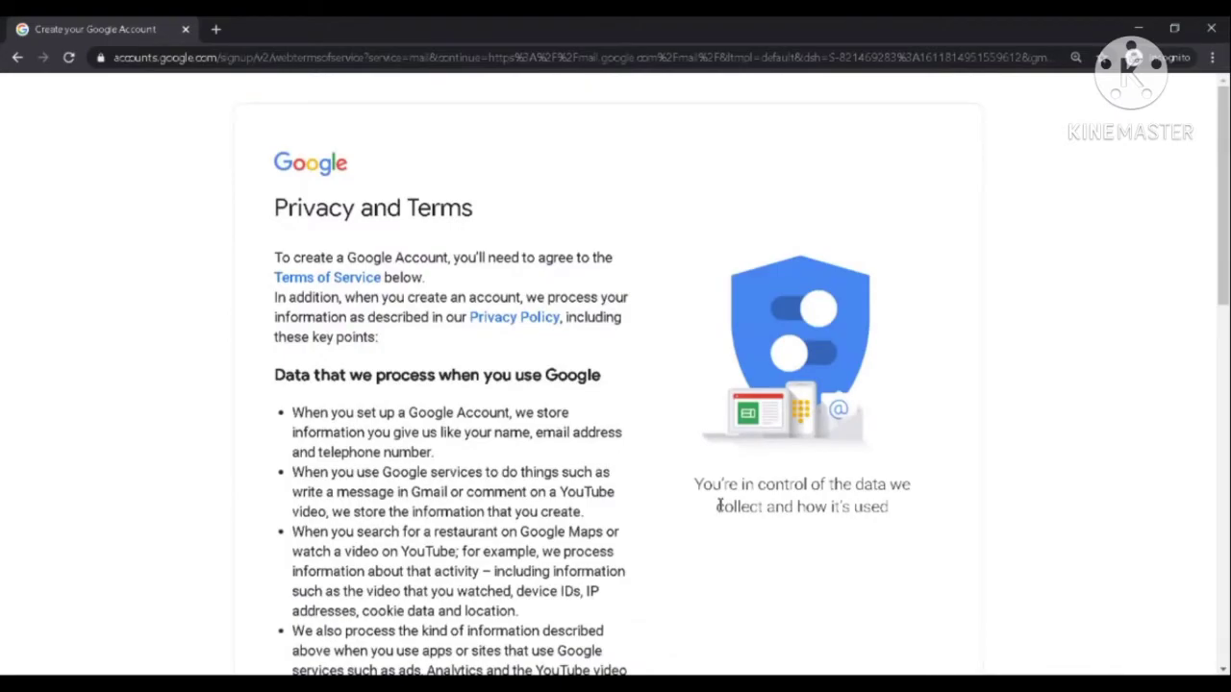
Scroll through the Privacy and Terms and agree to create the account.
scroll(720, 506, "down", 3)
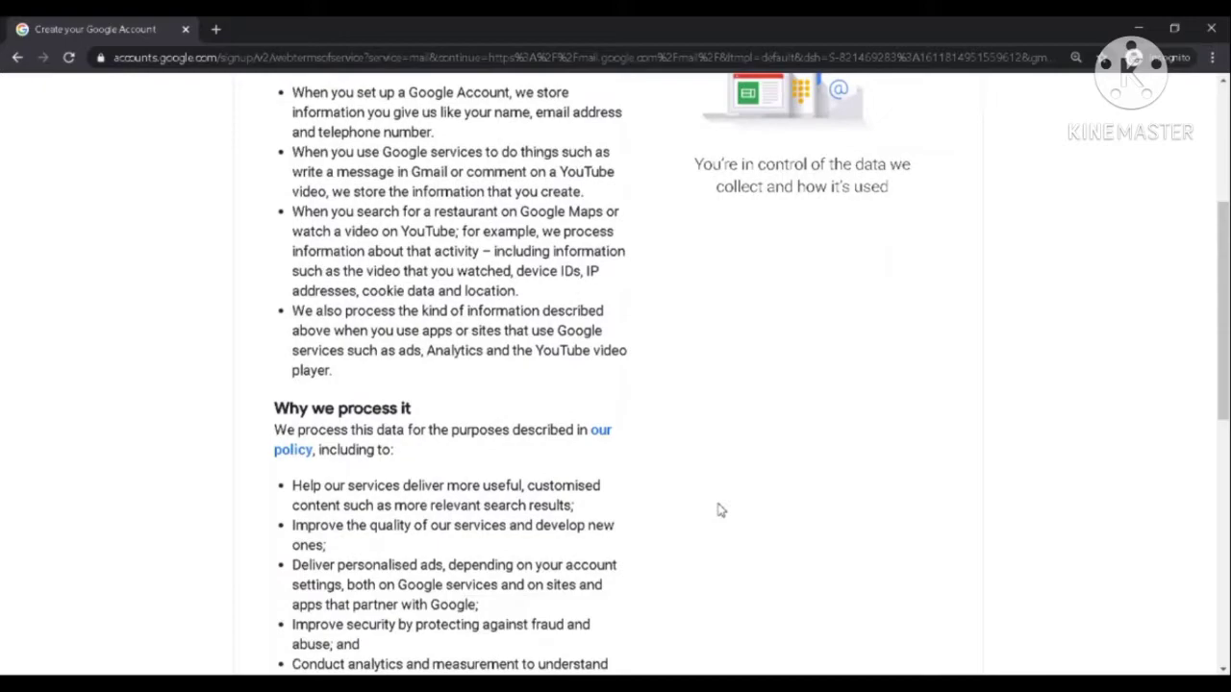
scroll(720, 510, "down", 10)
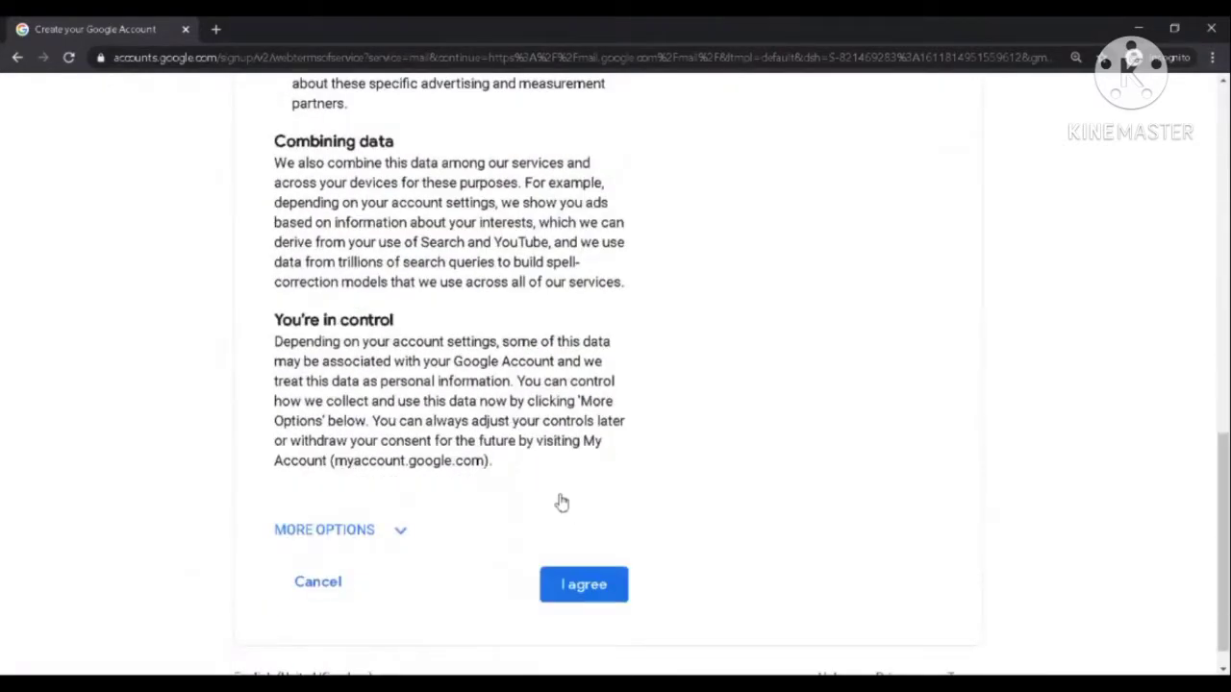
left_click(596, 586)
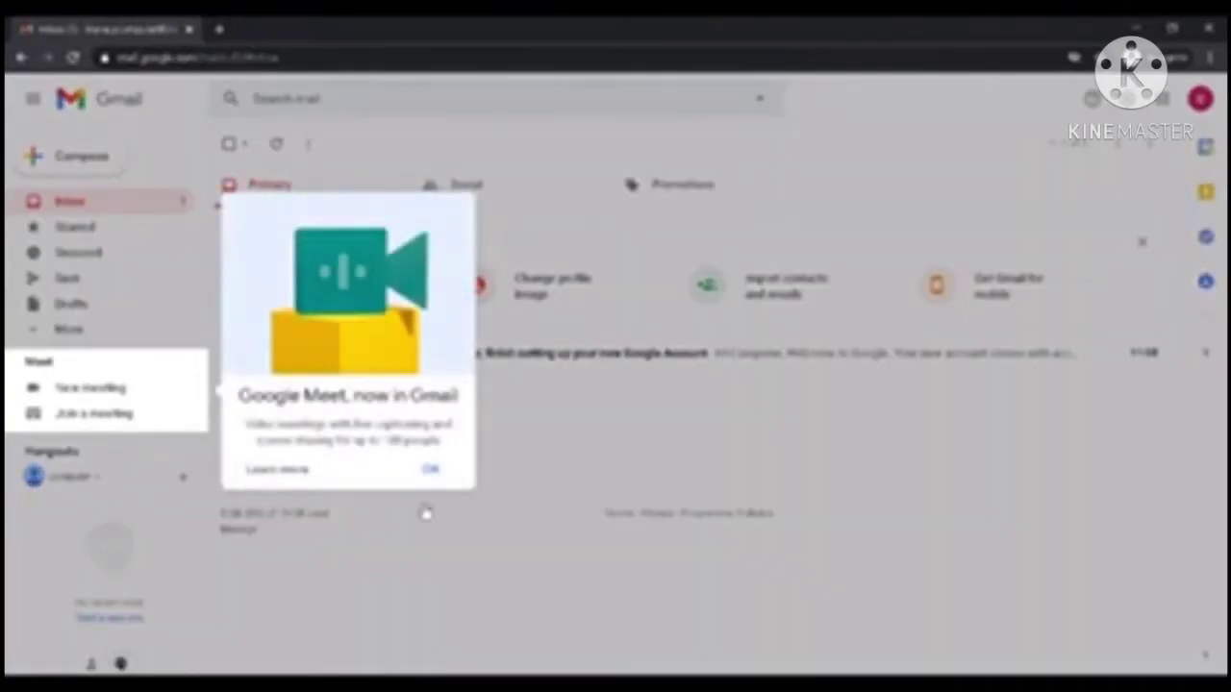
Dismiss the Google Meet popup, read the account-setup welcome email, and return to the inbox.
left_click(430, 470)
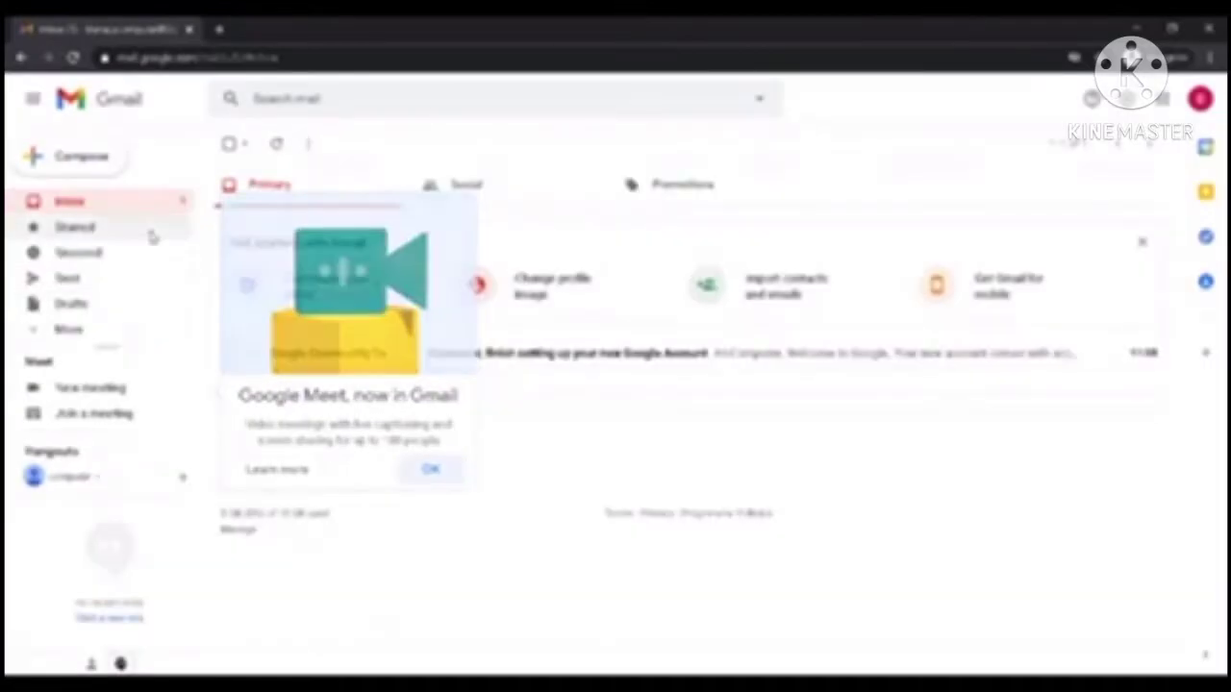
left_click(86, 203)
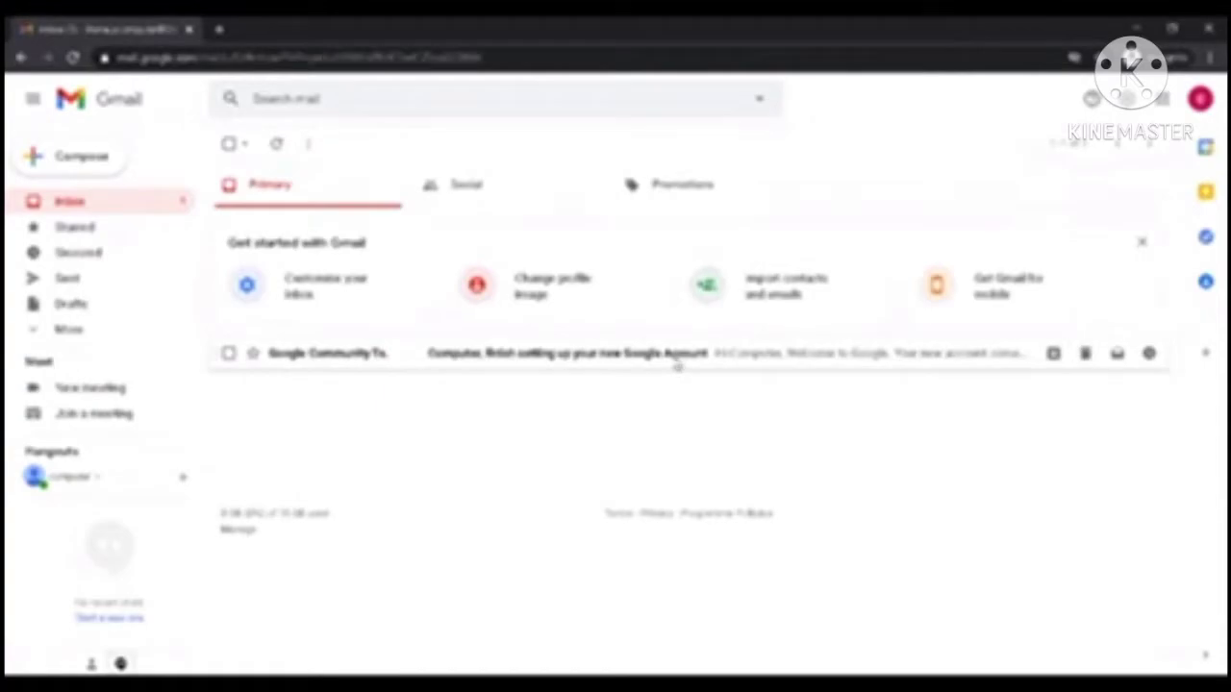
left_click(676, 364)
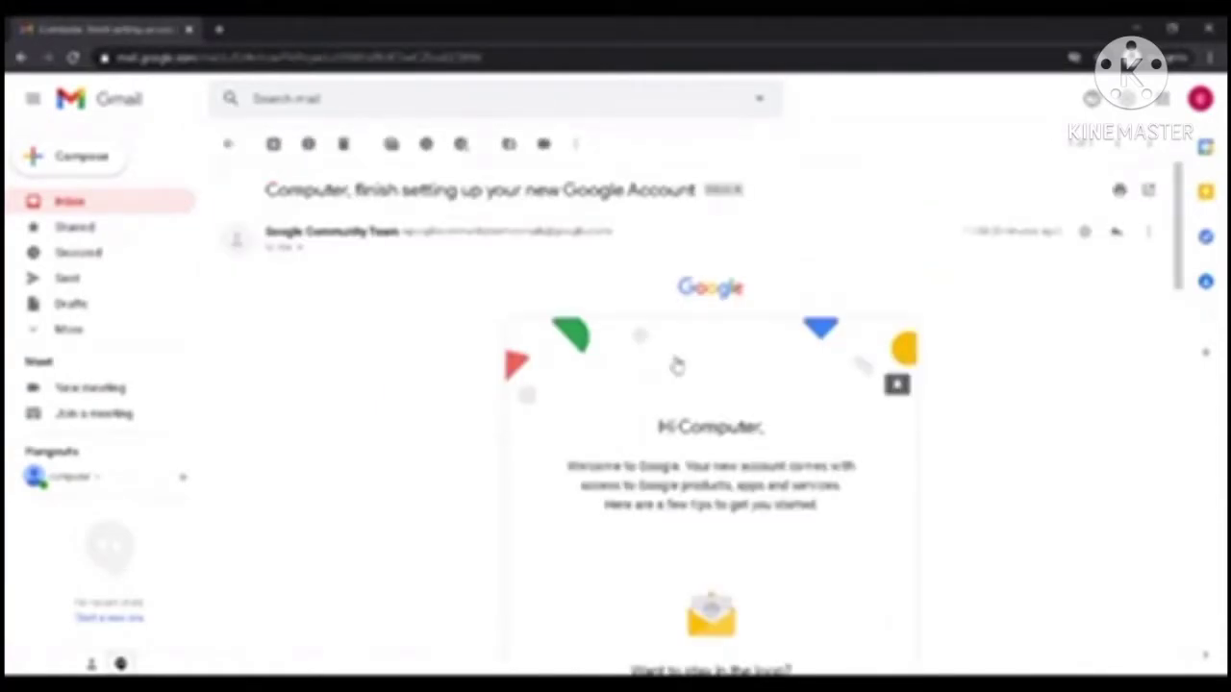
scroll(676, 364, "down", 2)
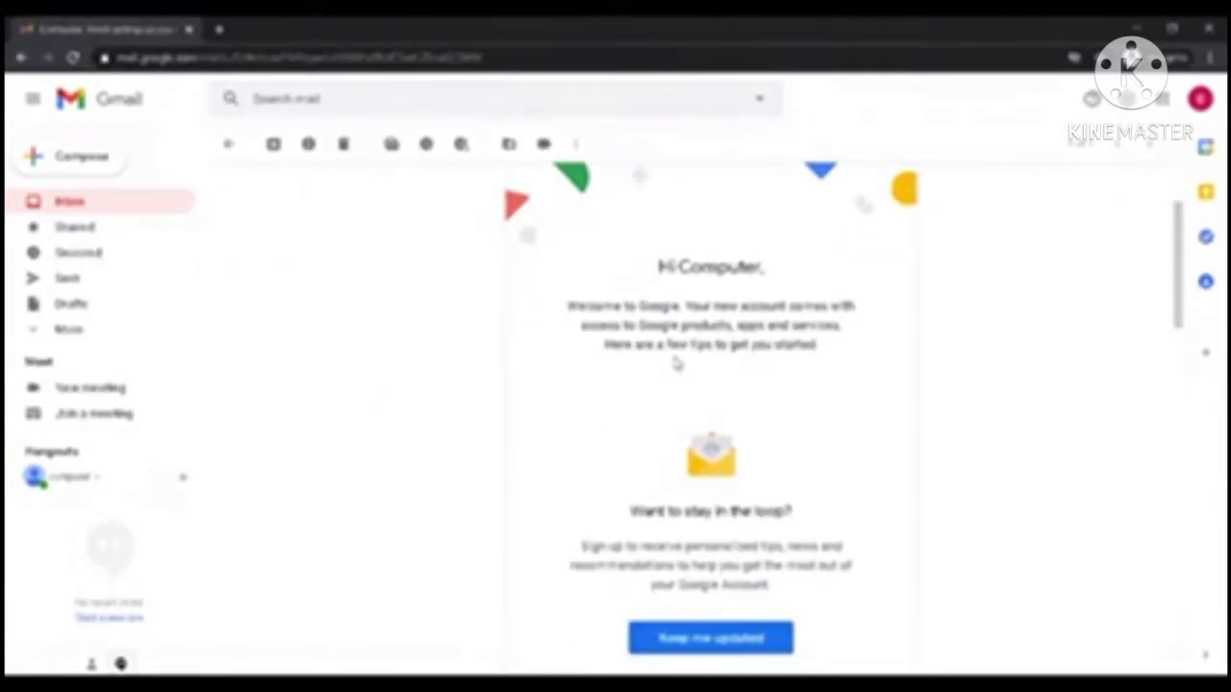
scroll(676, 363, "down", 2)
scroll(676, 370, "up", 4)
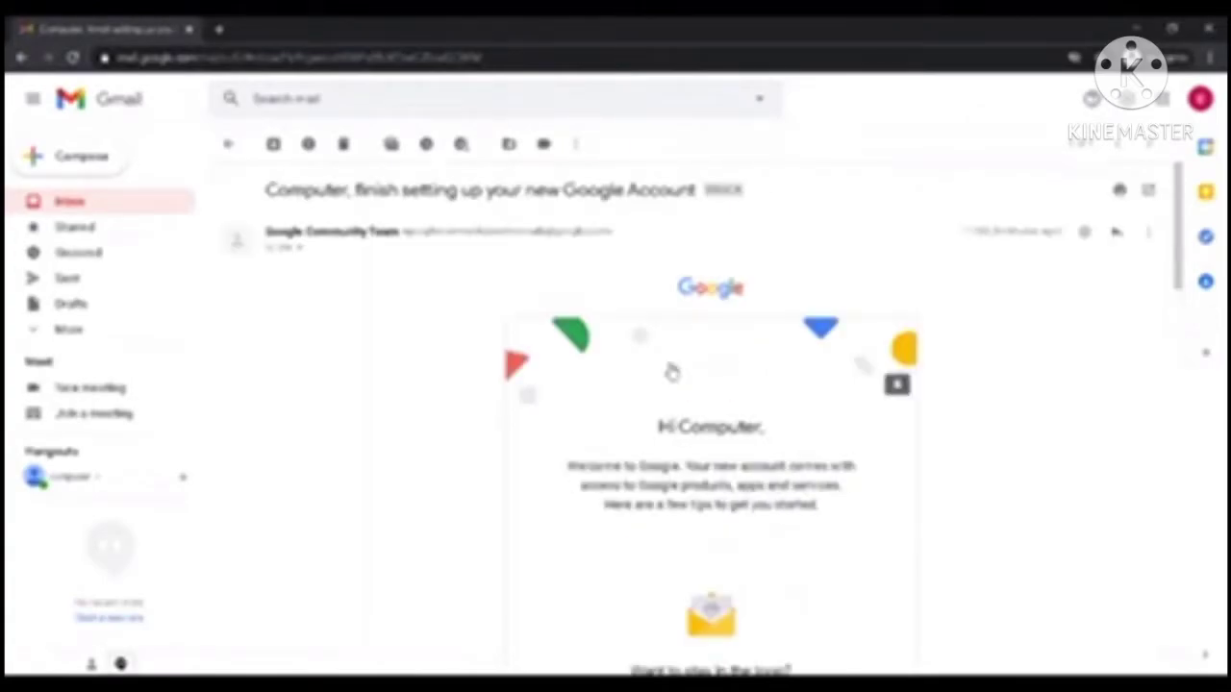
left_click(83, 205)
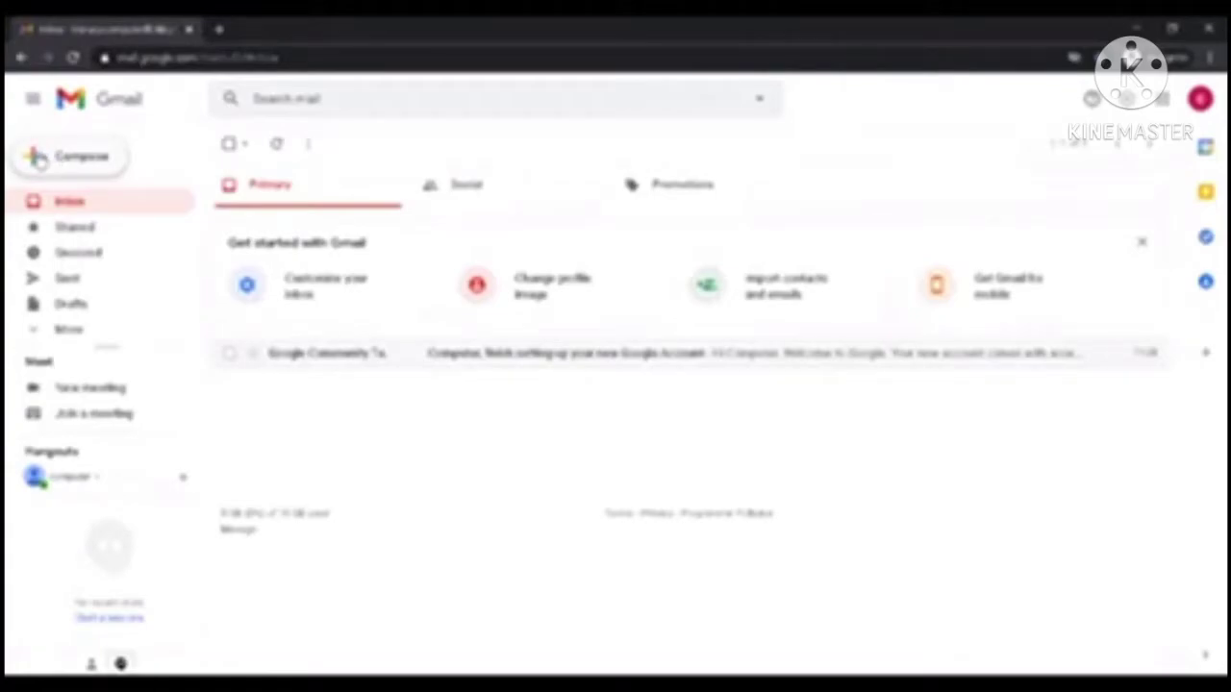
Start a full-screen new message and enter the recipient's e-mail address in the To field.
left_click(39, 159)
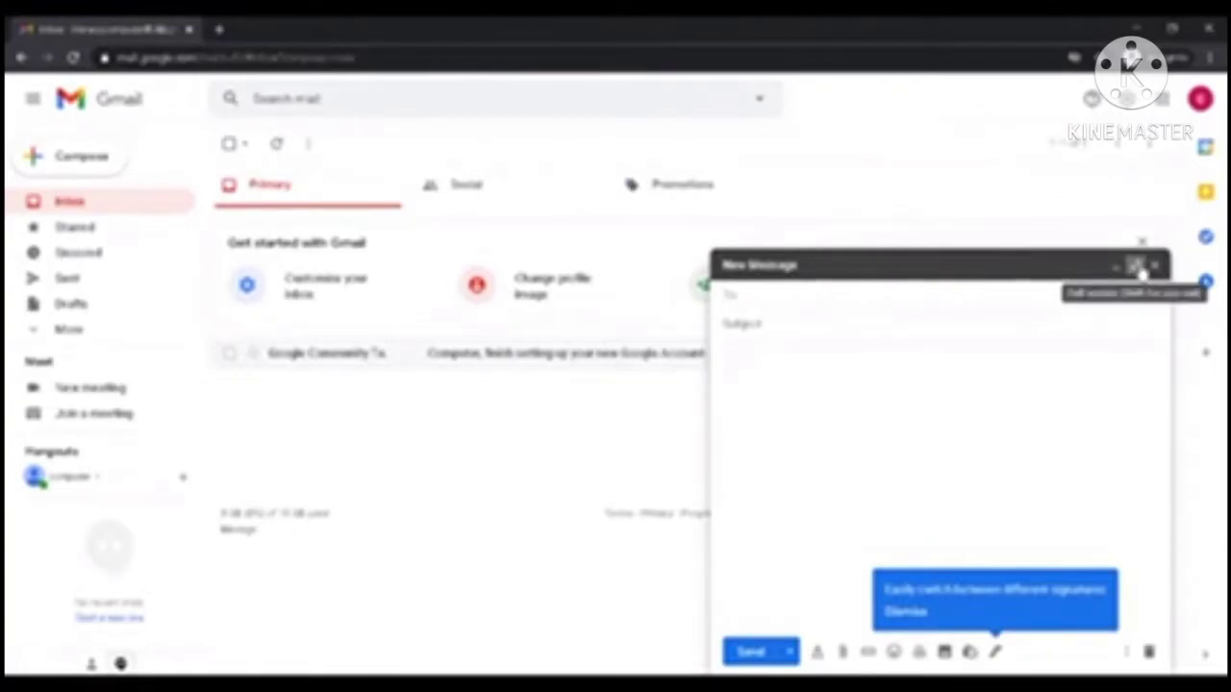
left_click(1138, 269)
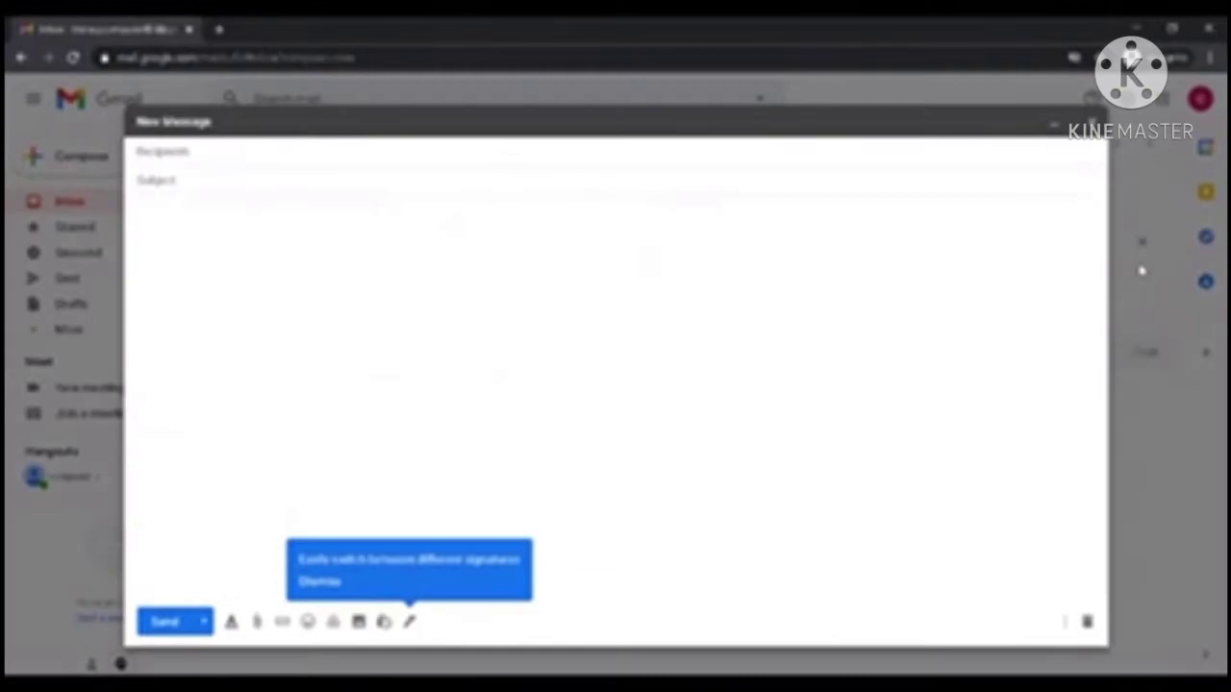
left_click(1038, 259)
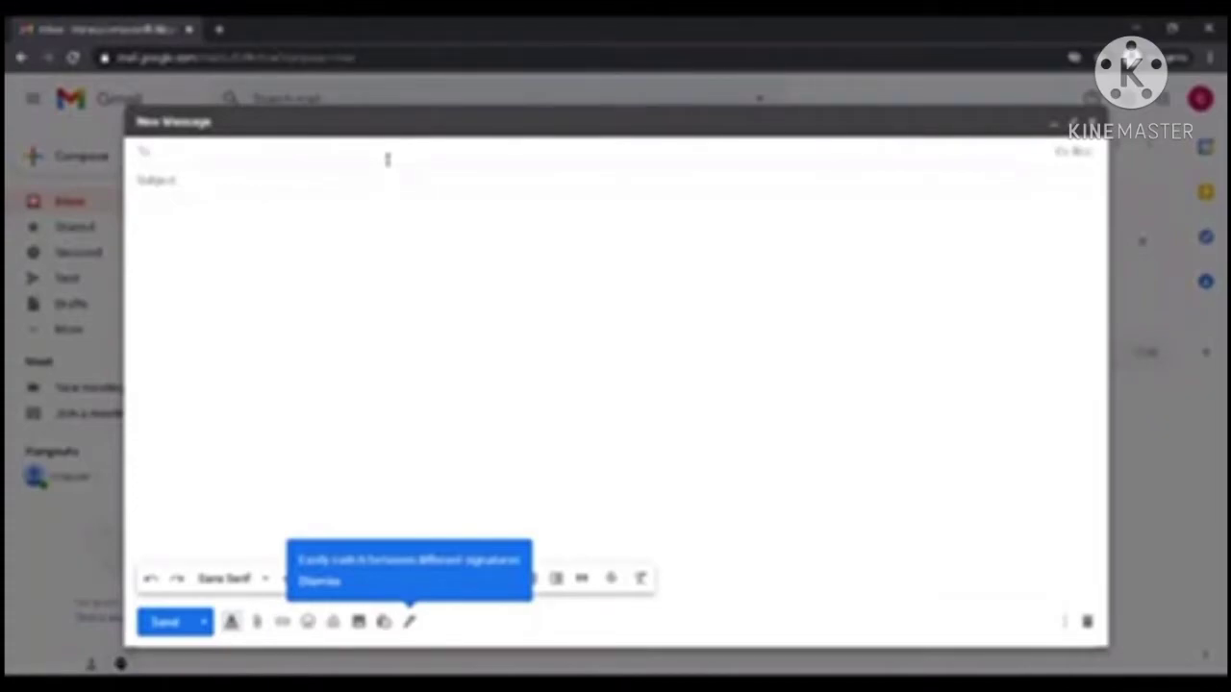
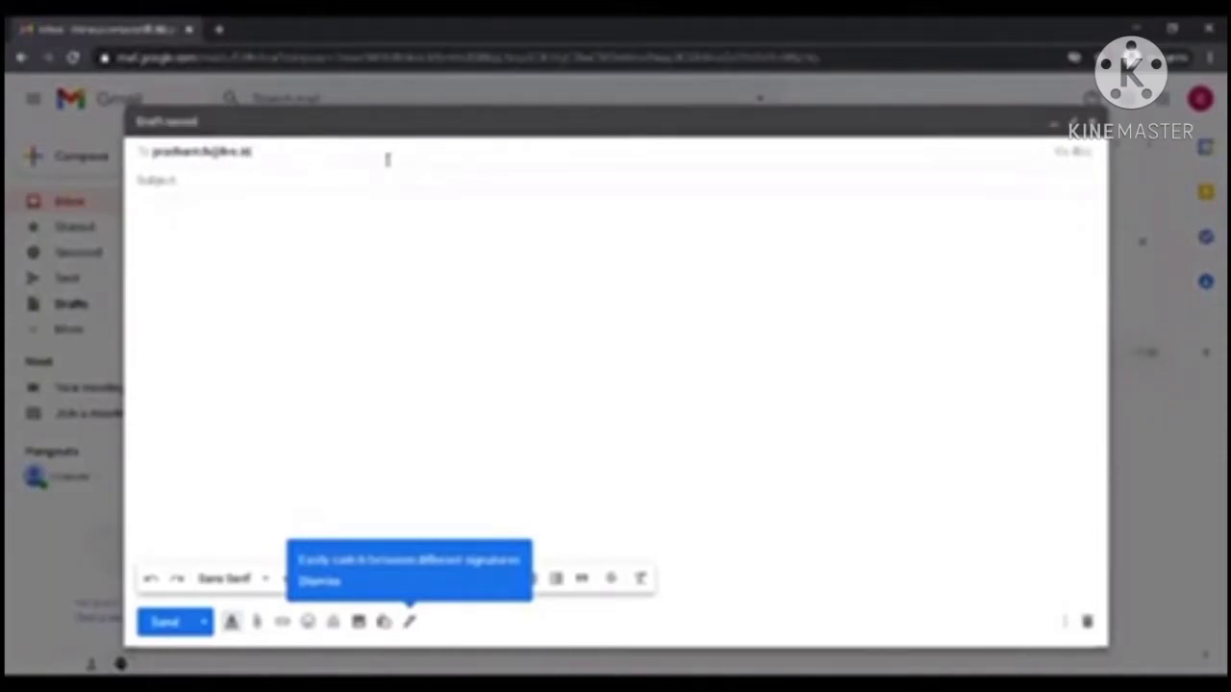
key("Return")
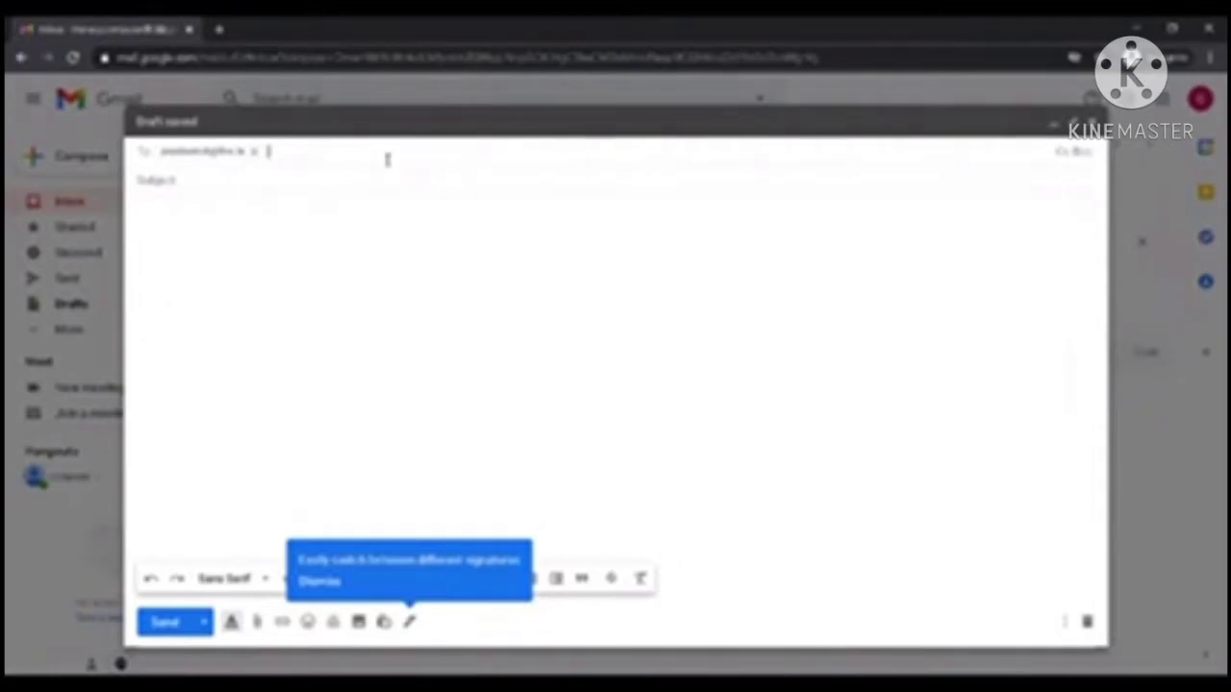
left_click(375, 181)
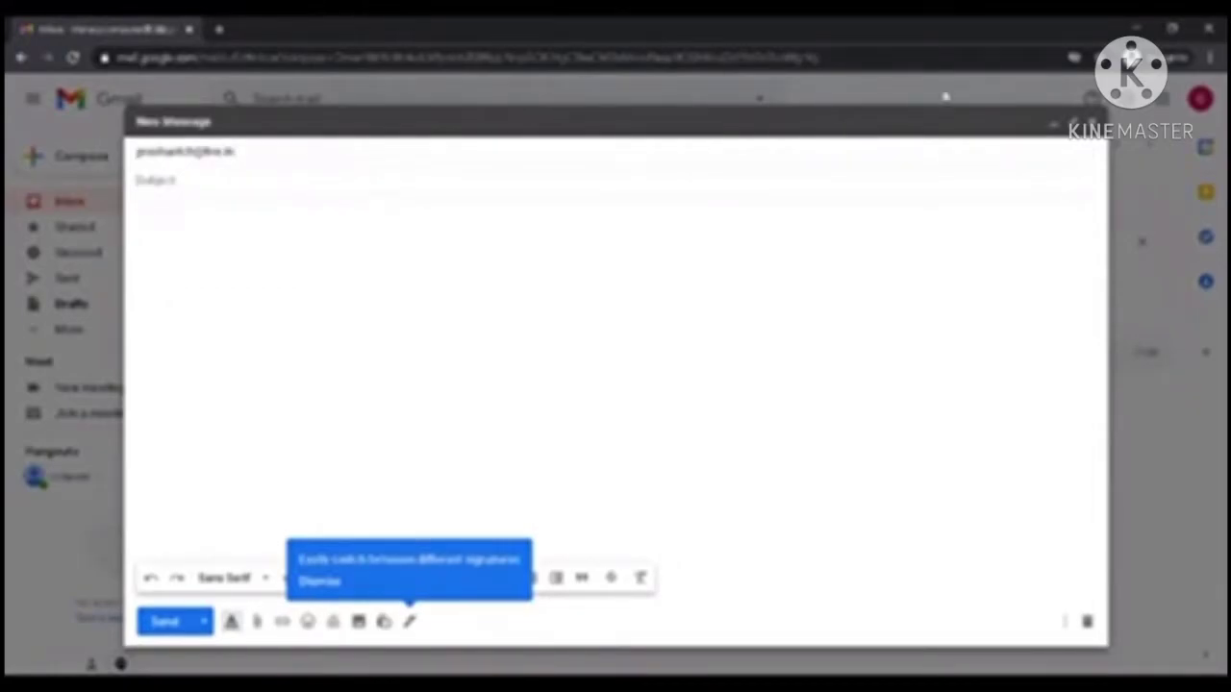
left_click(1035, 151)
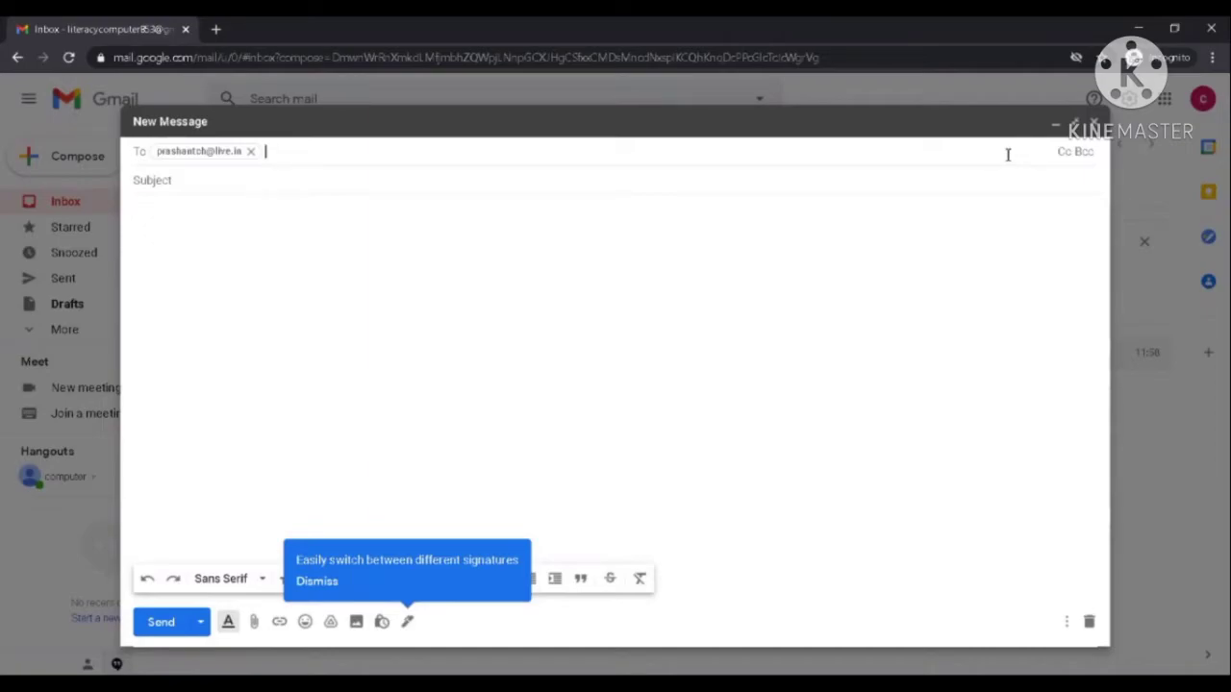
Give the message the subject 'hiii' and the body 'this is computer literacy workshop'.
left_click(836, 182)
type("hiii")
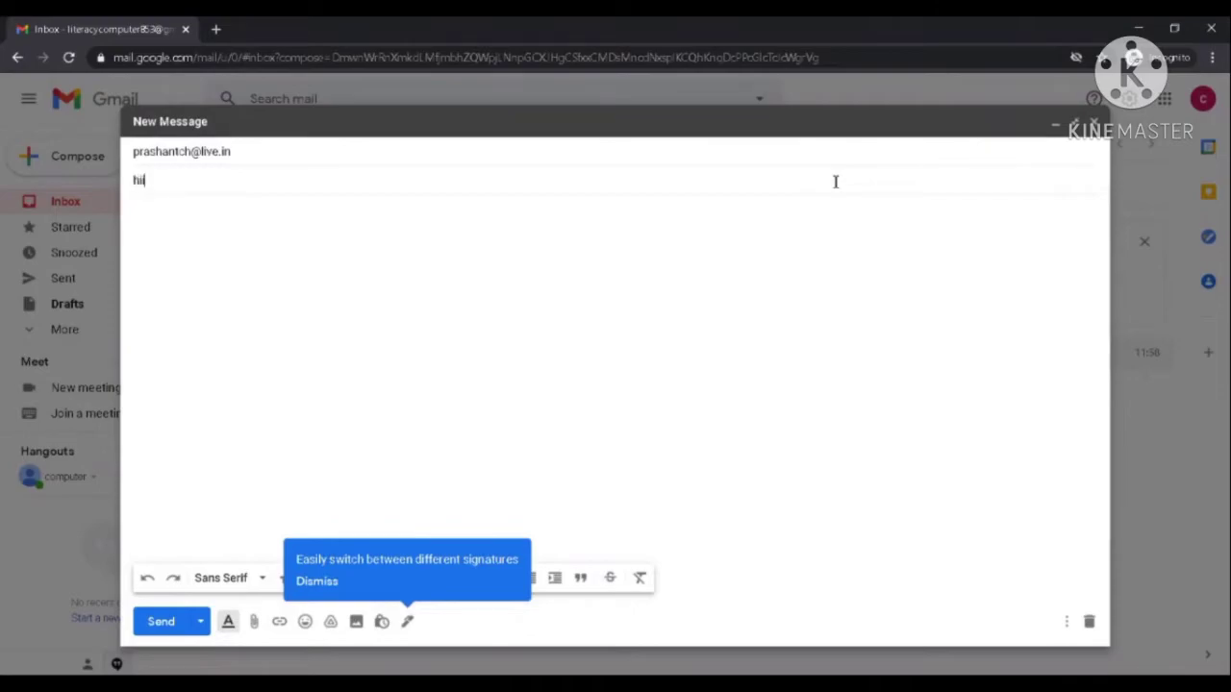
left_click(629, 304)
type("this is")
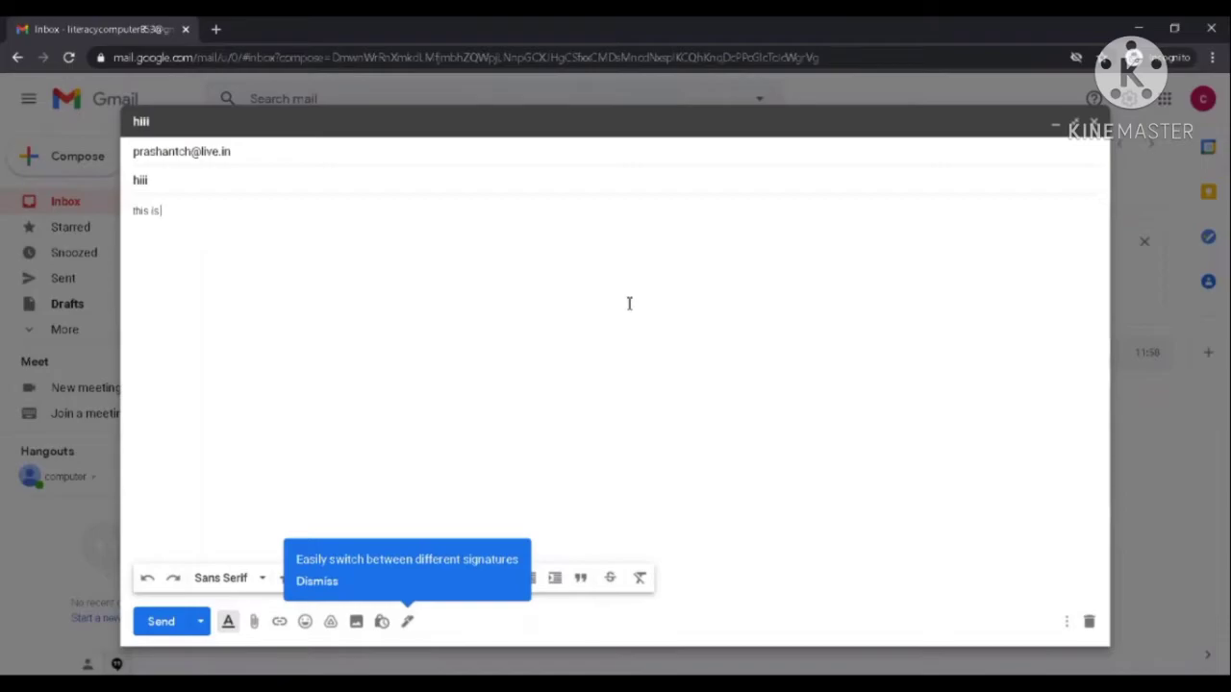
type(" computer literacy workshop")
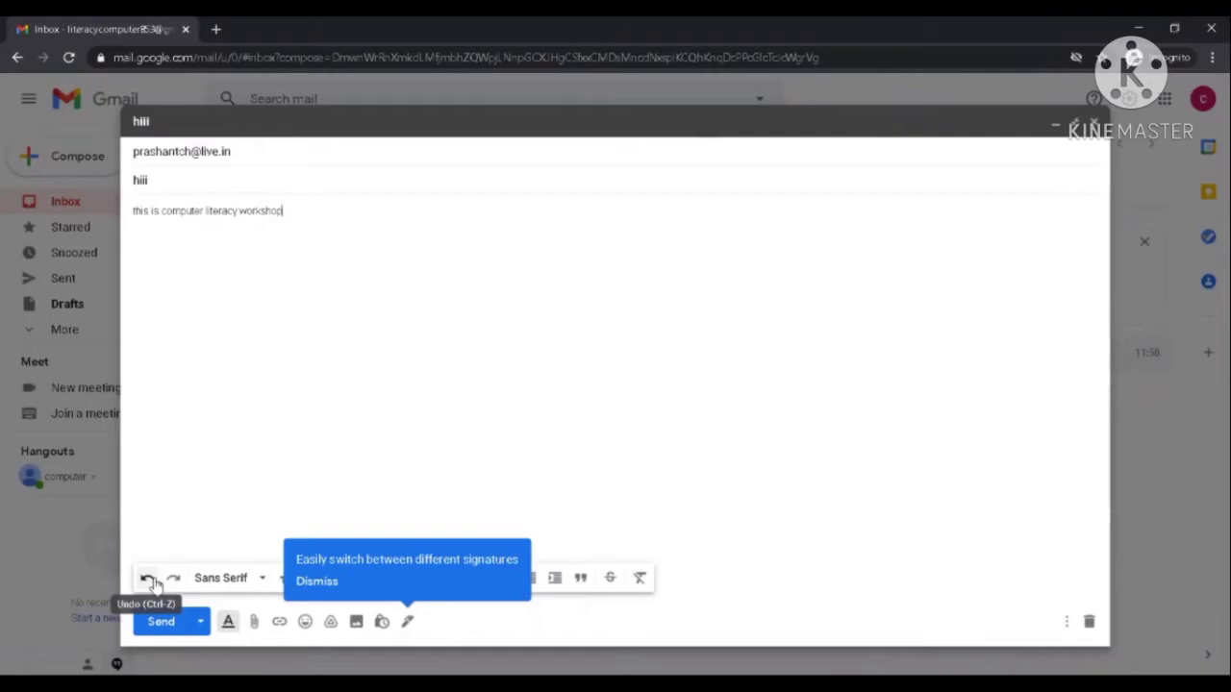
Zoom the Chrome page in to 125% from the browser menu.
left_click(1213, 58)
left_click(1166, 188)
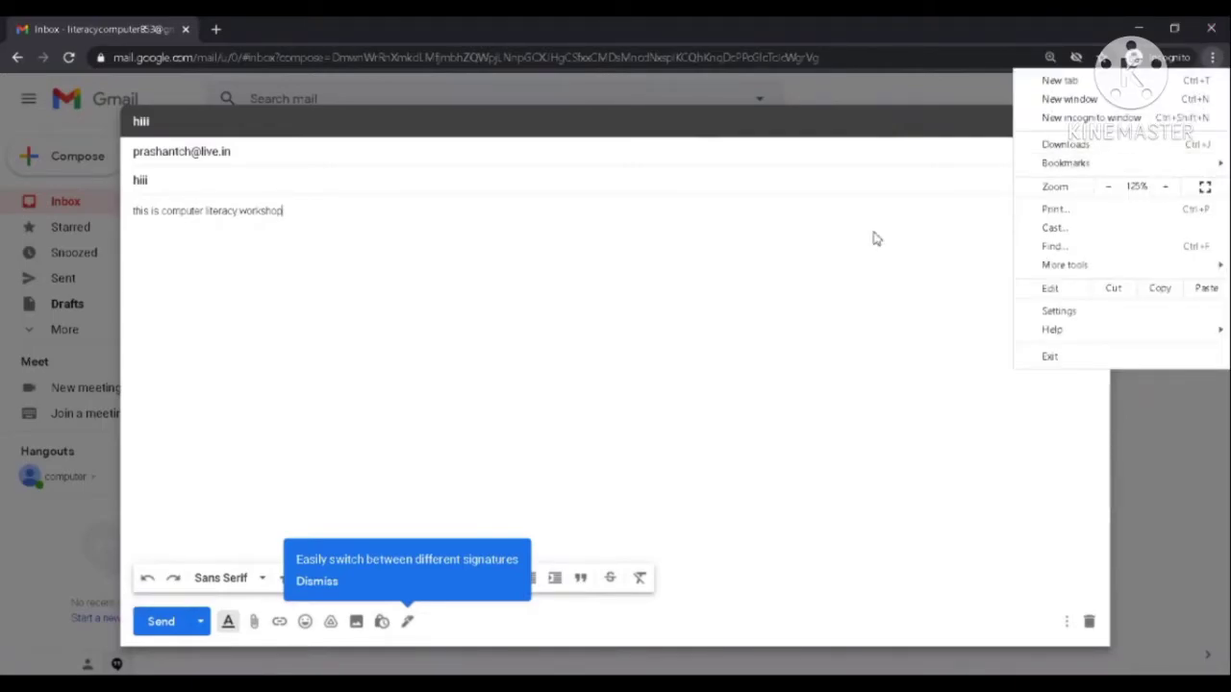
left_click(917, 338)
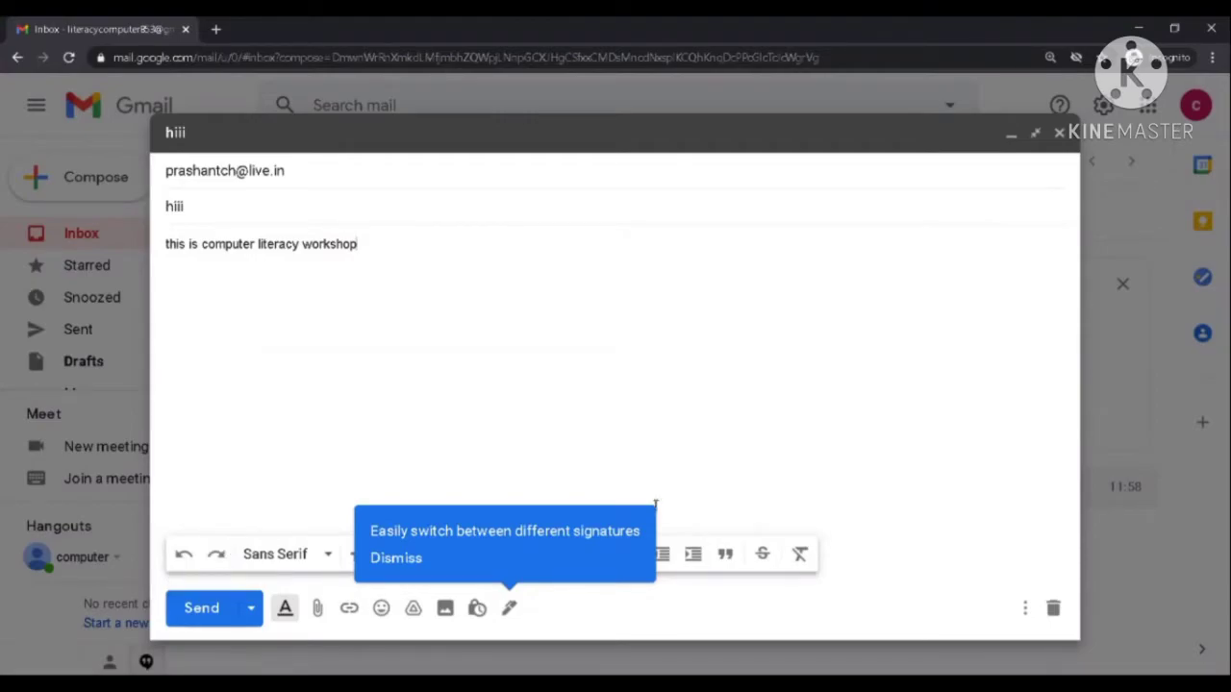
Check the signature options, then open the font list with Sans Serif selected.
left_click(509, 609)
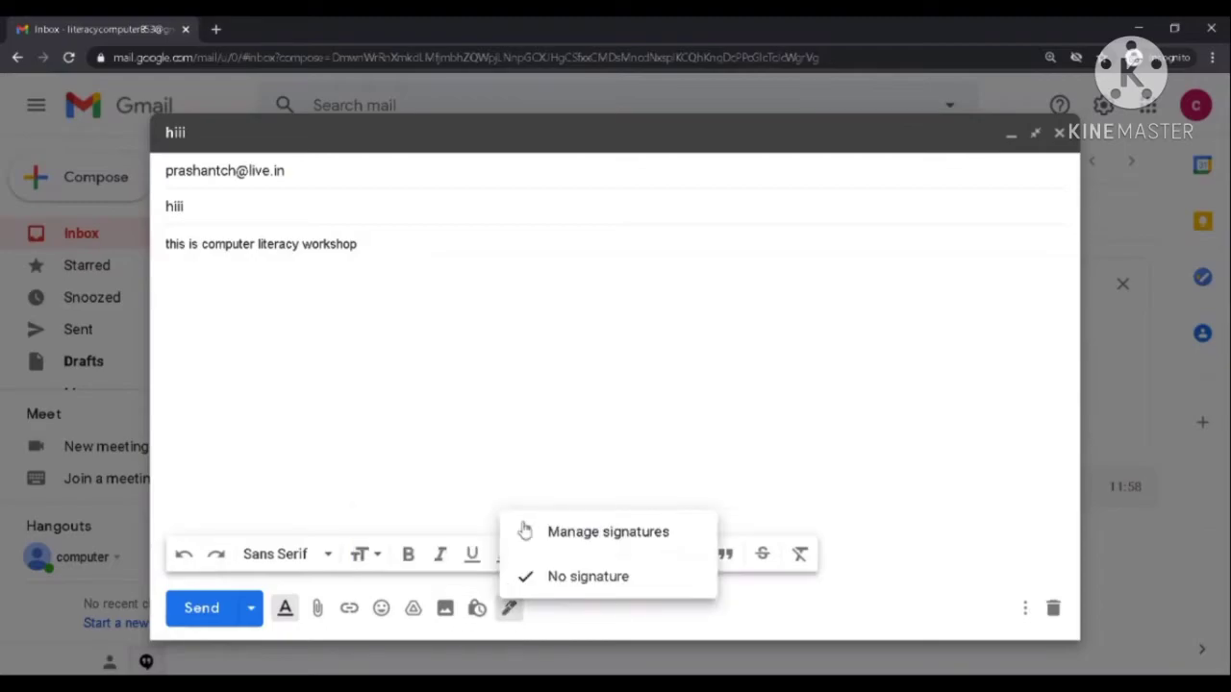
left_click(532, 480)
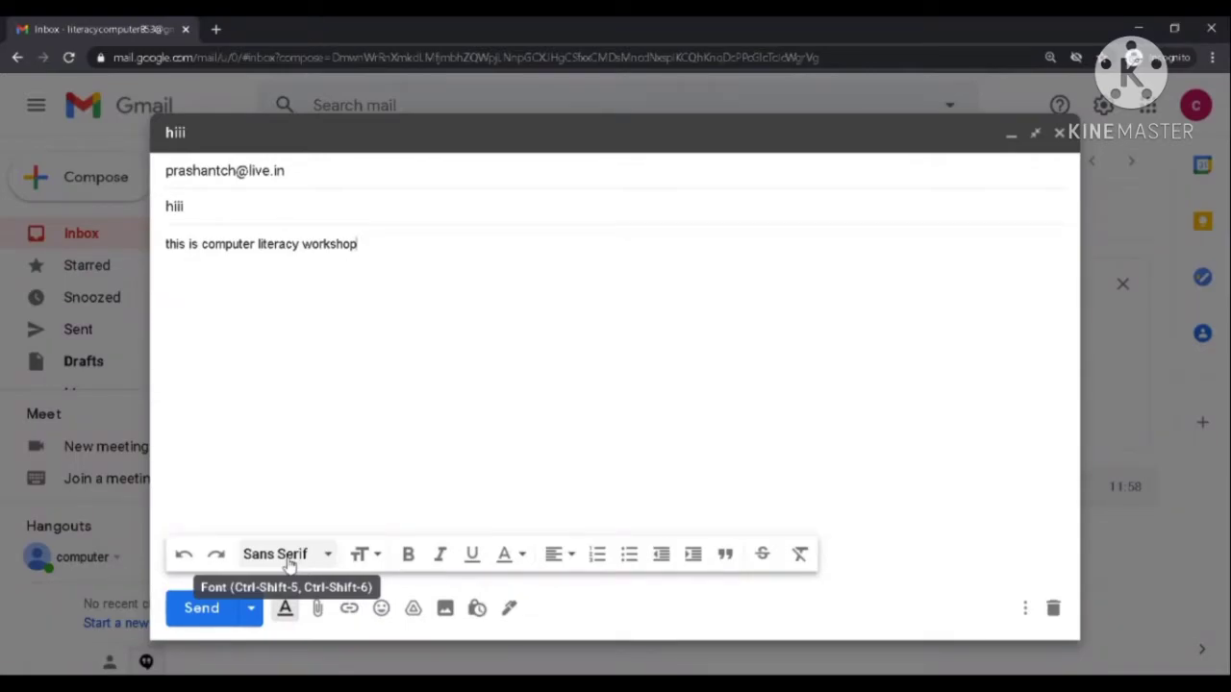
left_click(328, 555)
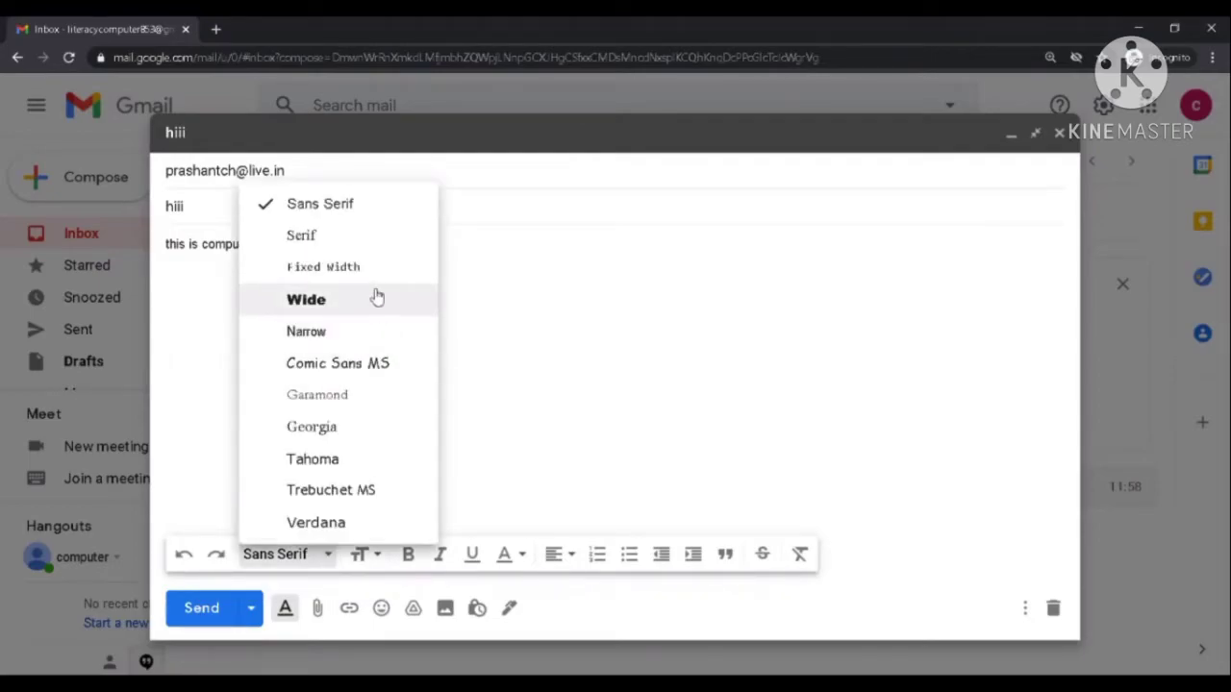
left_click(552, 297)
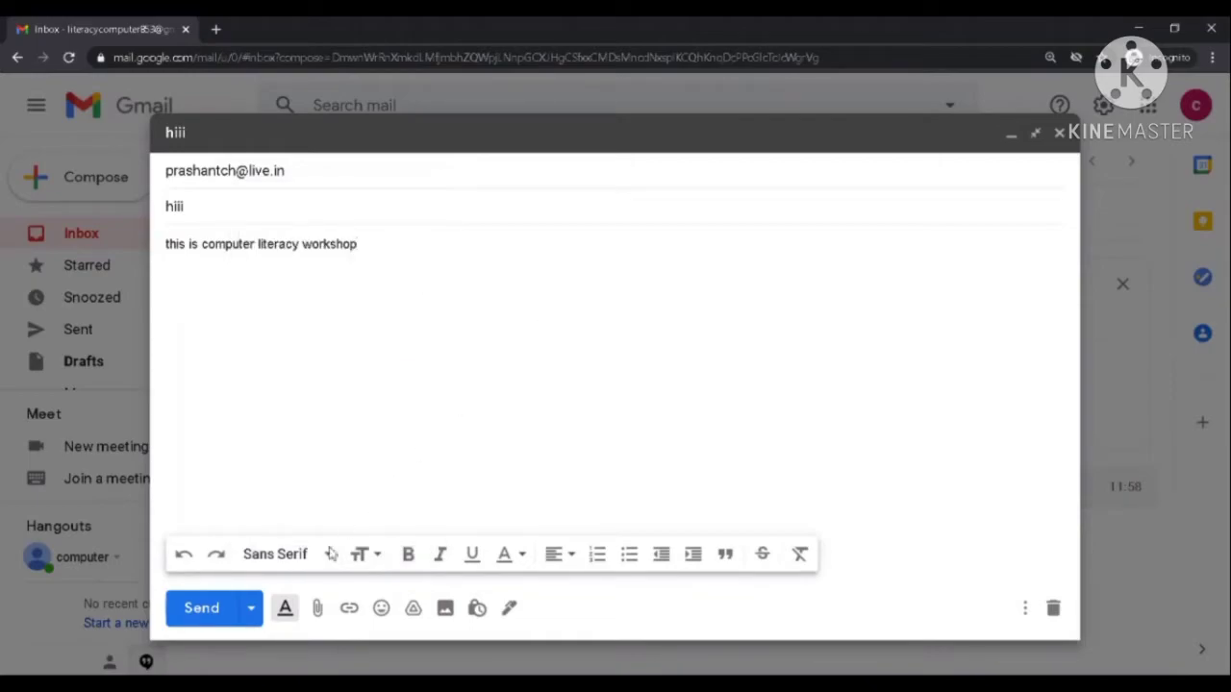
left_click(378, 558)
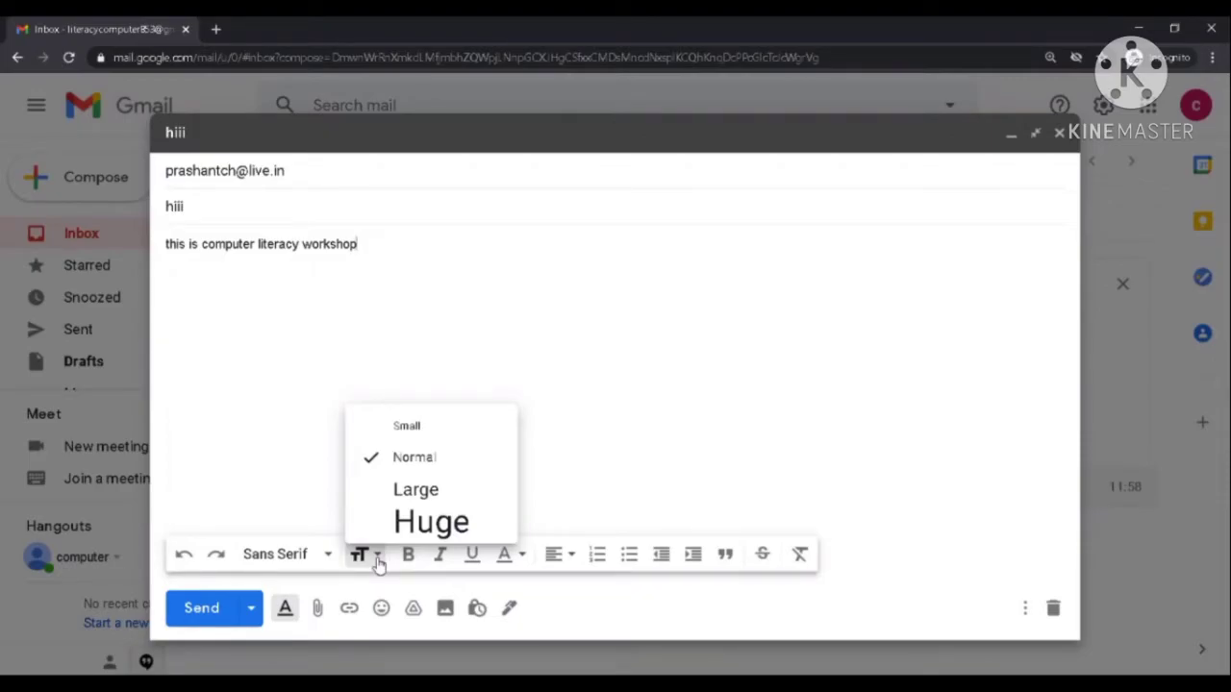
left_click(389, 489)
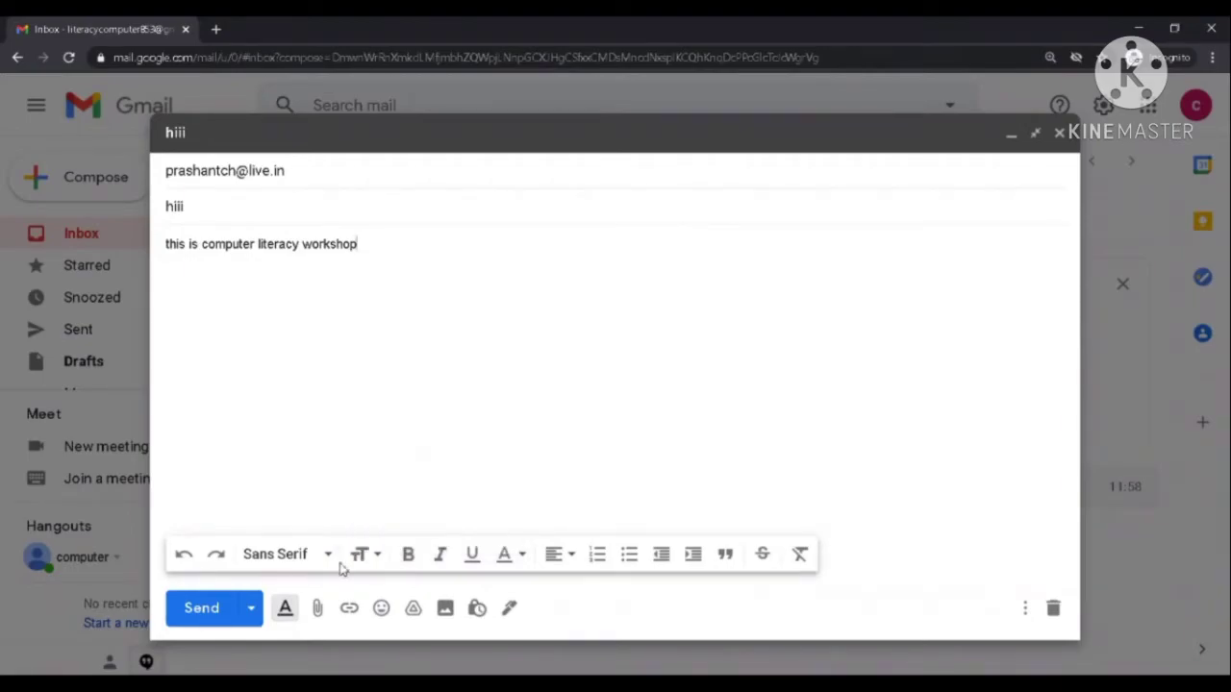
left_click(361, 554)
left_click(409, 481)
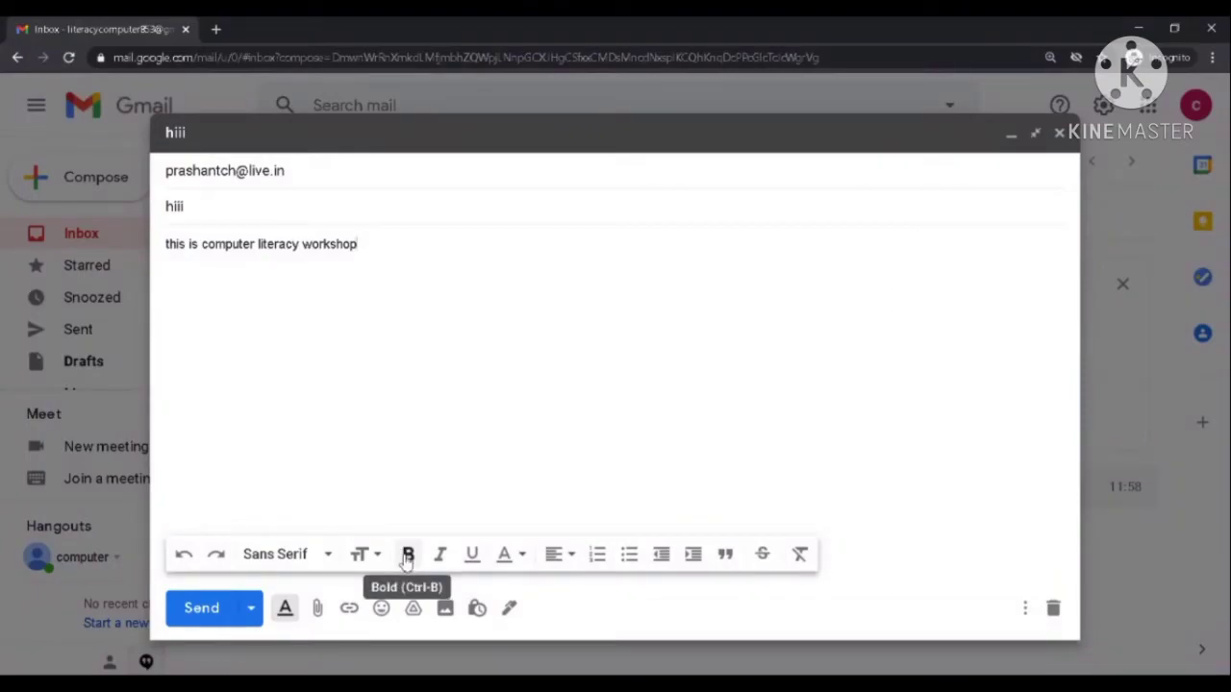
left_click_drag(361, 244, 302, 246)
left_click(408, 556)
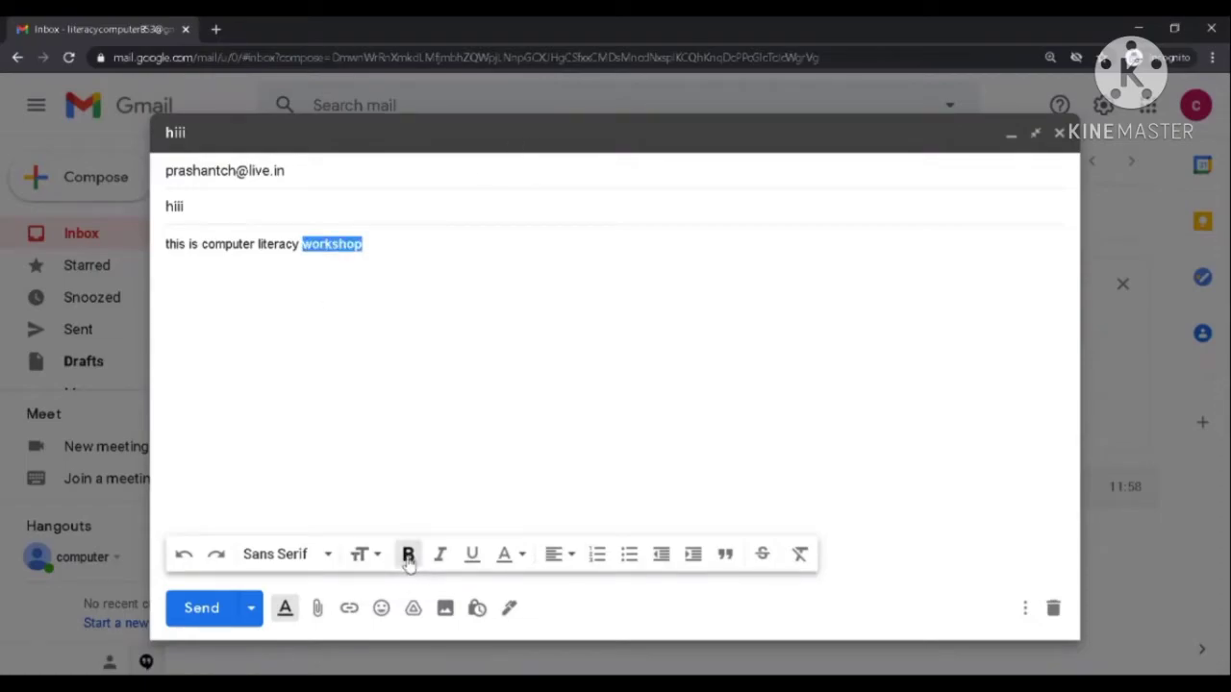
left_click(476, 356)
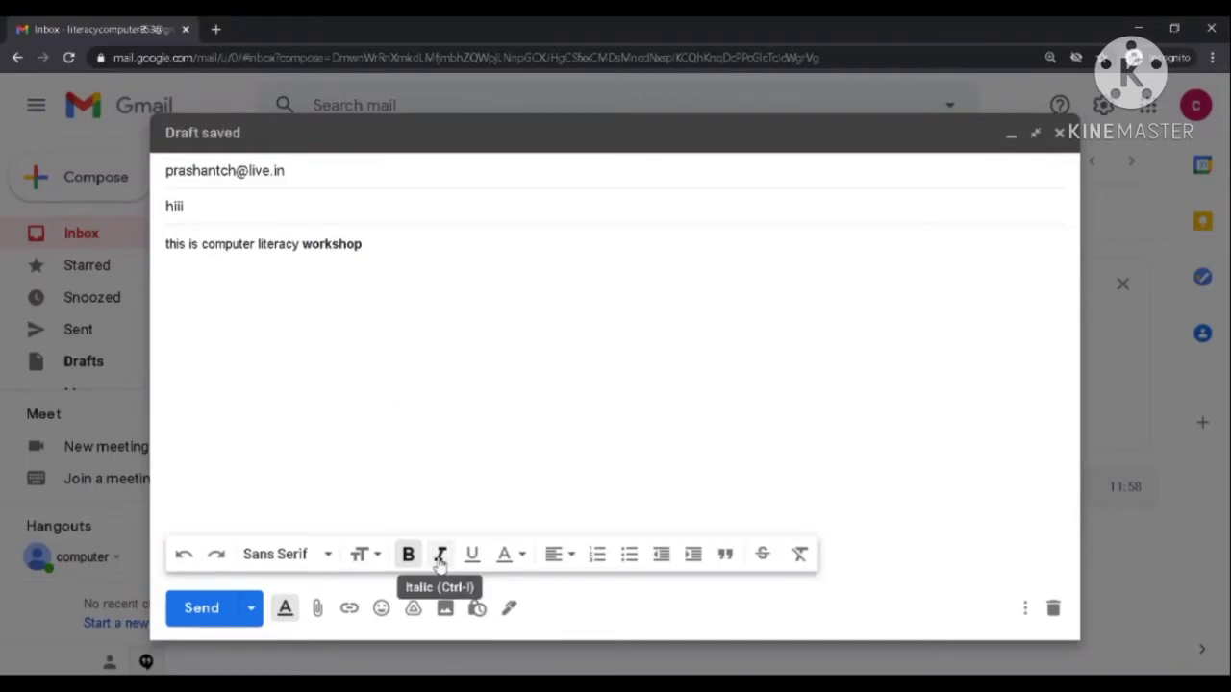
left_click_drag(369, 244, 303, 245)
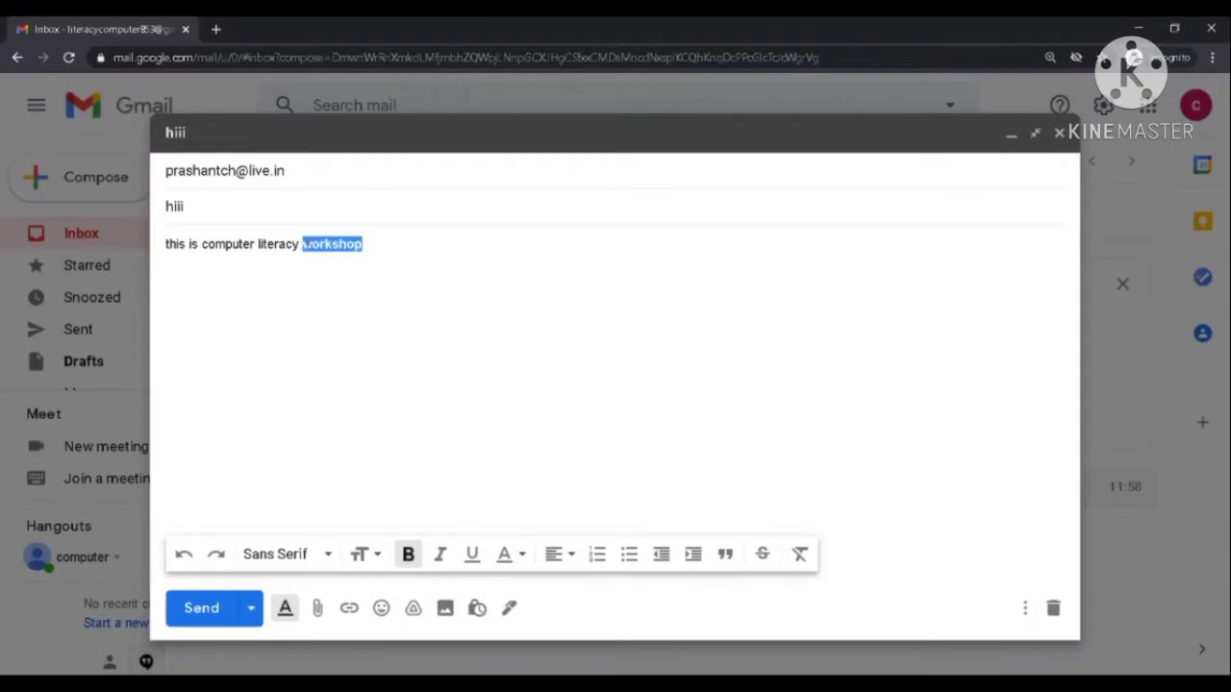
left_click(443, 556)
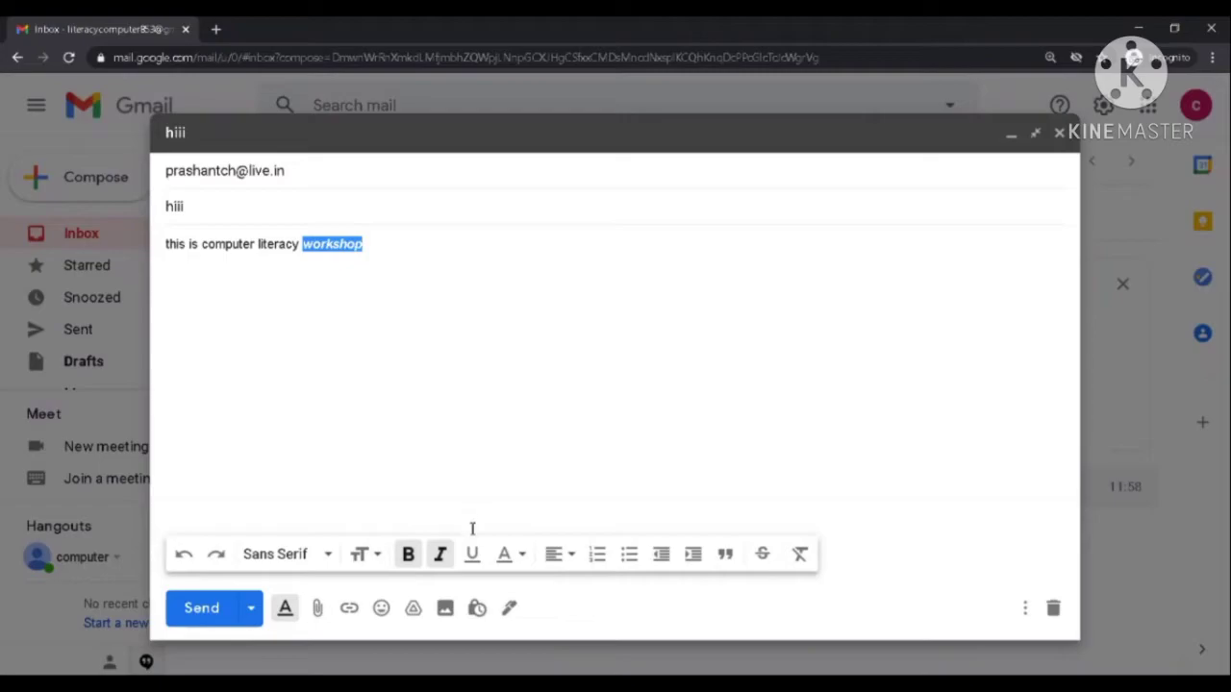
left_click(441, 559)
left_click(408, 558)
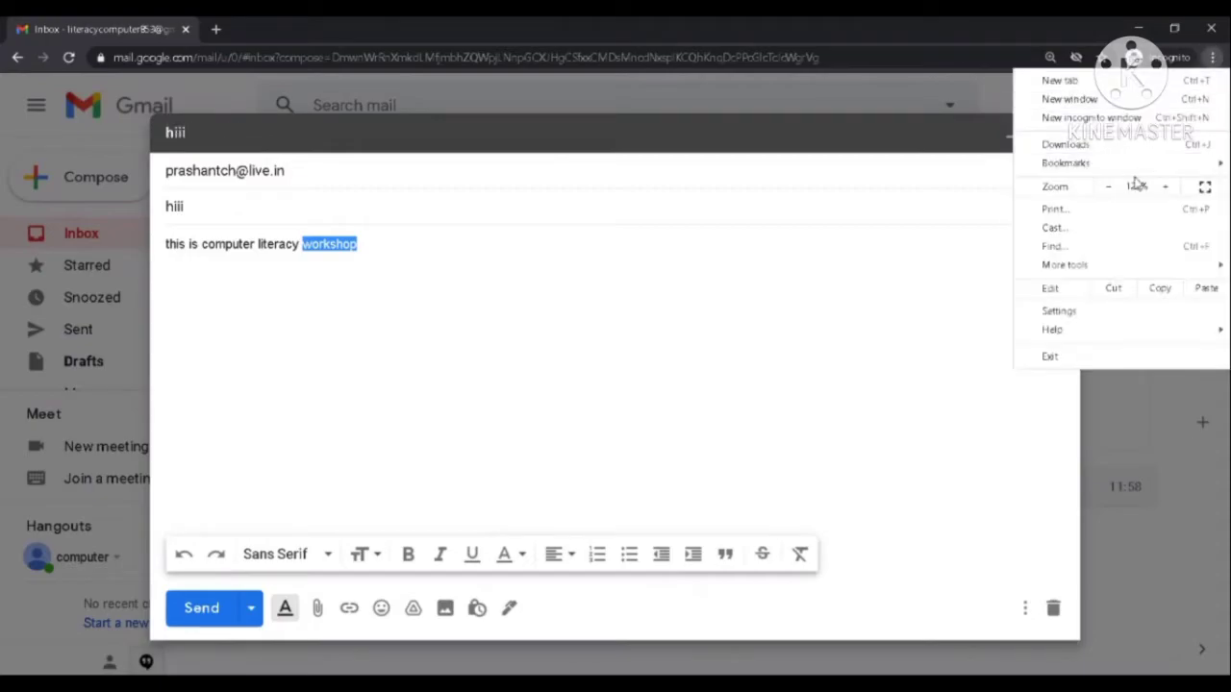
Enlarge Chrome's page zoom three more steps so the compose window appears larger.
left_click(1165, 186)
left_click(1165, 186)
left_click(1164, 187)
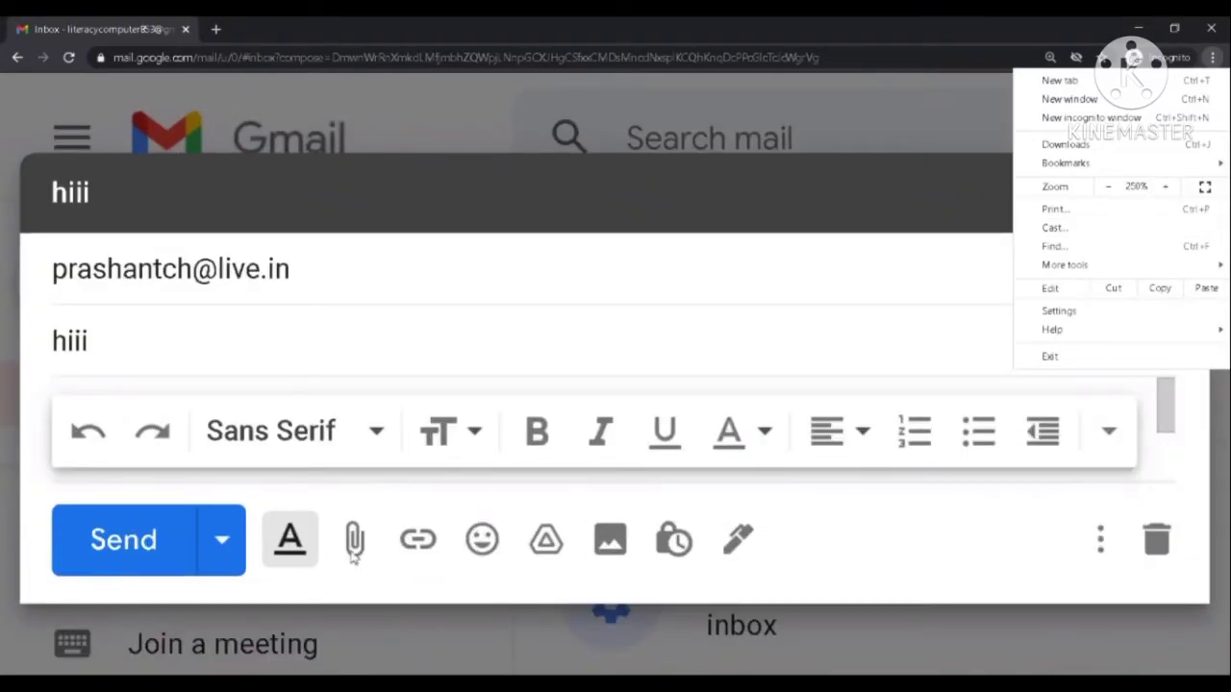
left_click(831, 519)
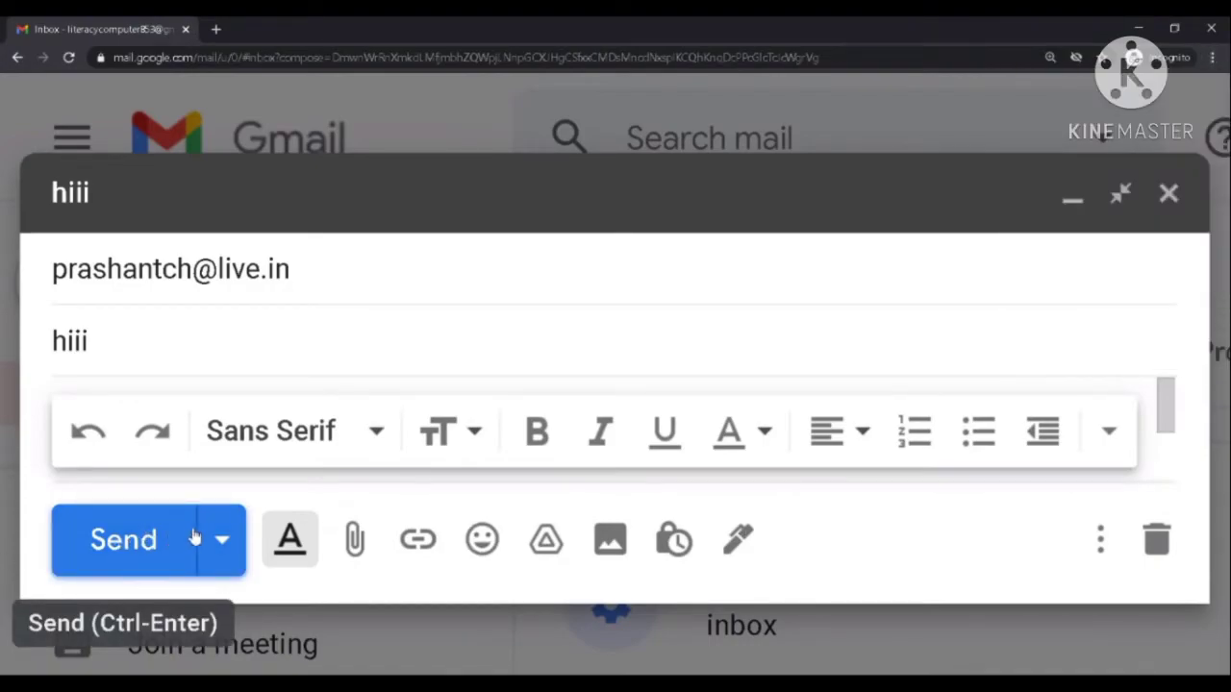
Look at the extra send options, then hide the text formatting toolbar.
left_click(213, 545)
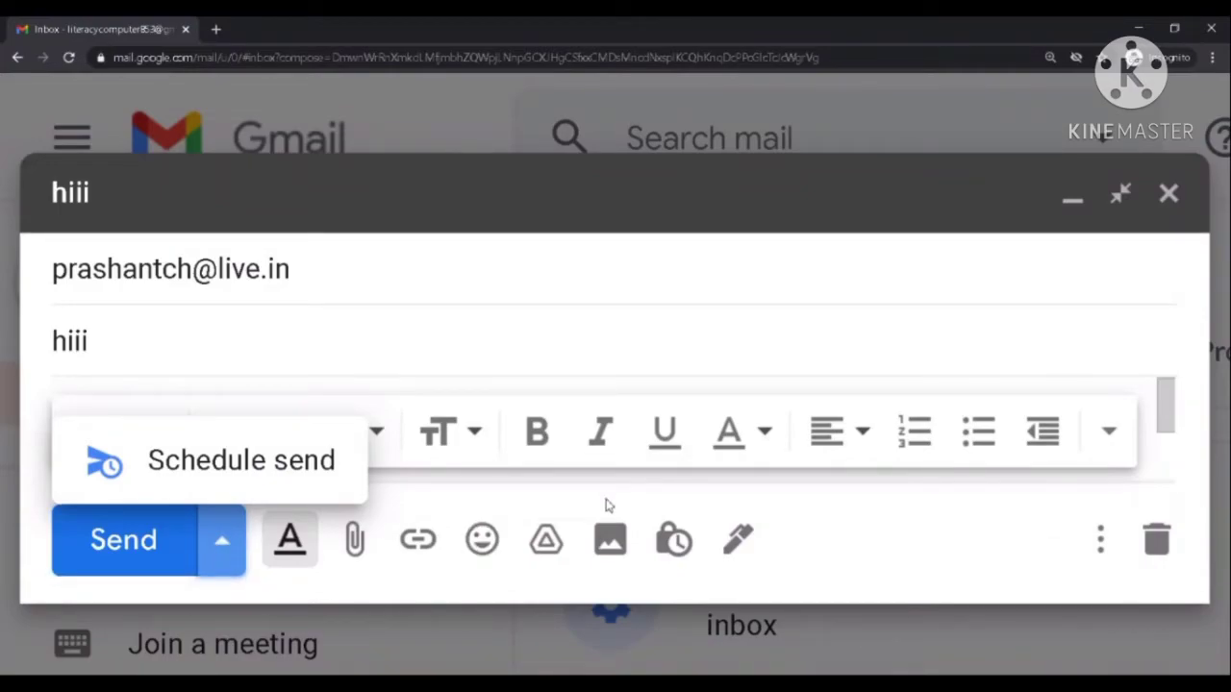
left_click(220, 541)
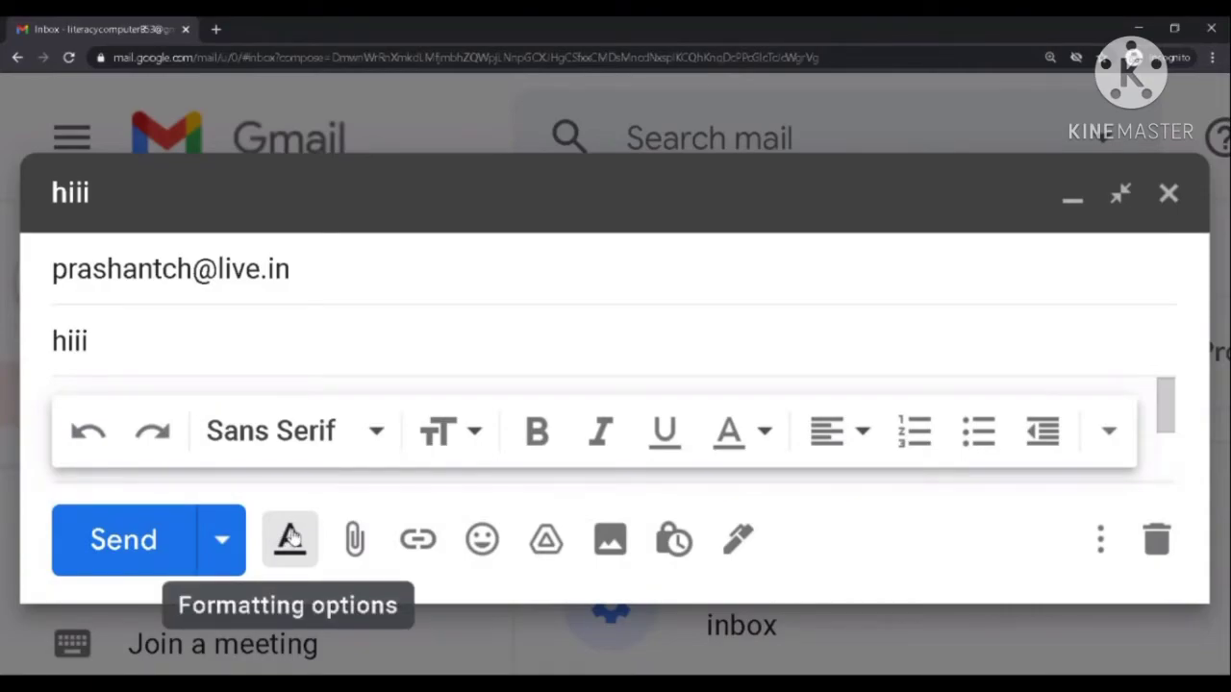
left_click(291, 538)
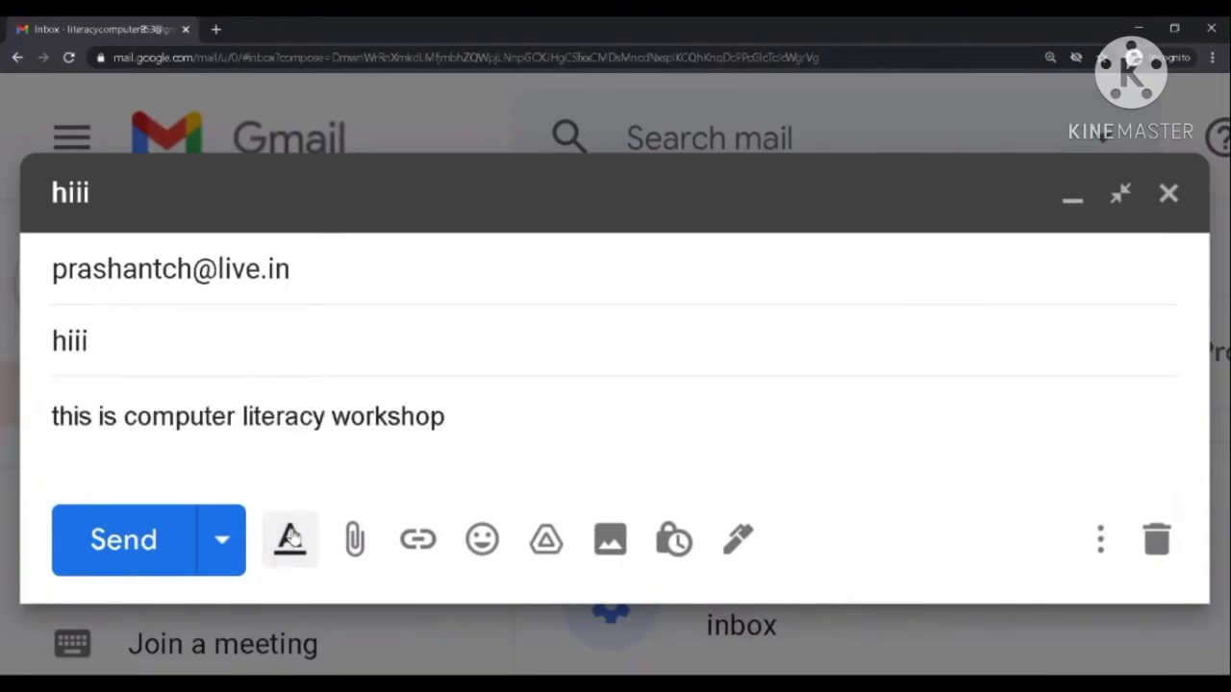
left_click(292, 537)
left_click(298, 537)
Attach the Hindi-titled training presentation .pptx (1,326K) from the Documents folder.
left_click(298, 537)
key("ctrl+shift+Left")
left_click(362, 560)
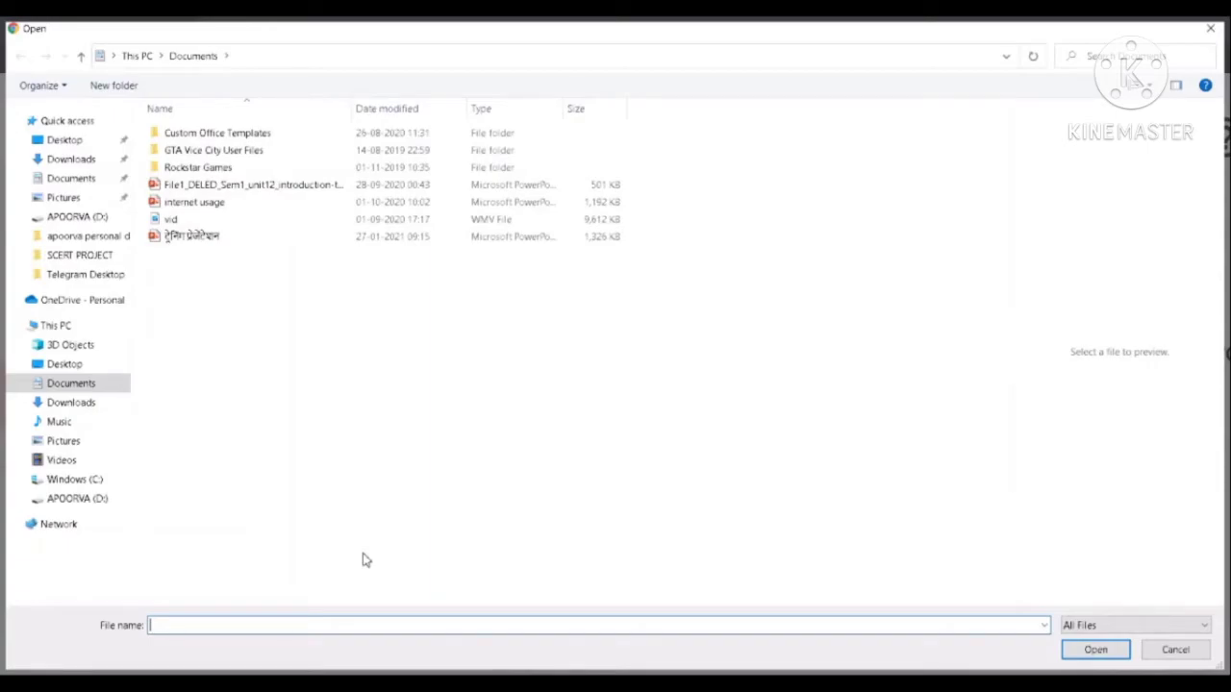
double_click(229, 237)
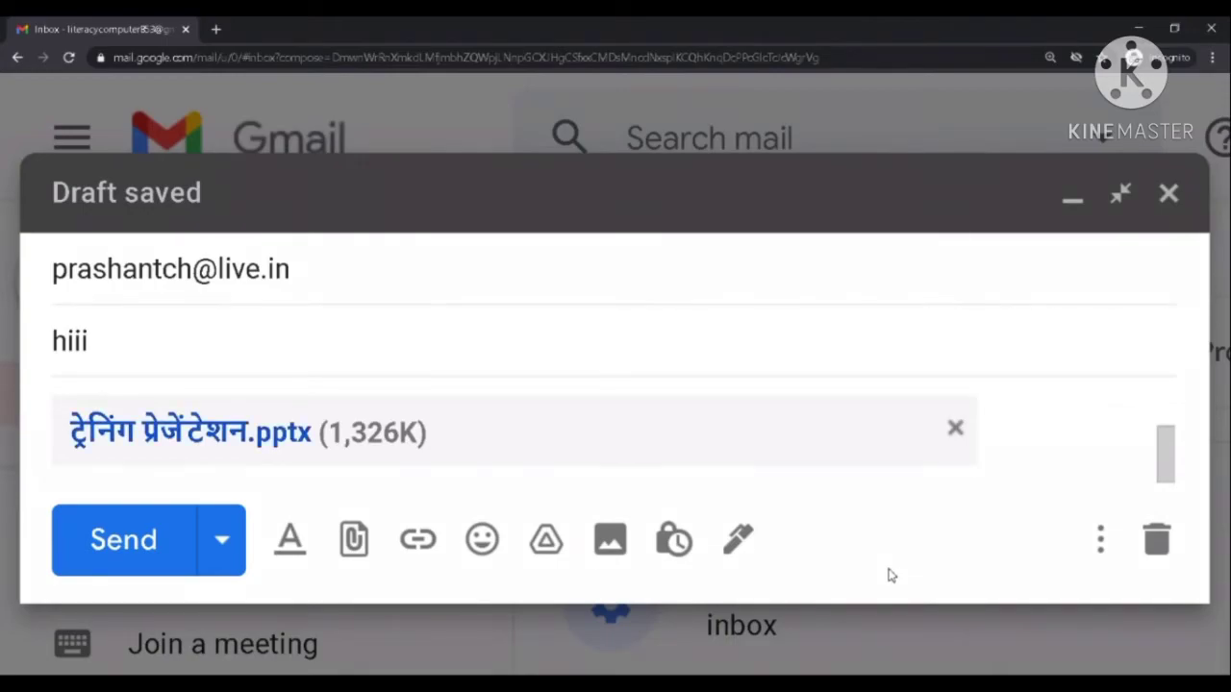
left_click(370, 553)
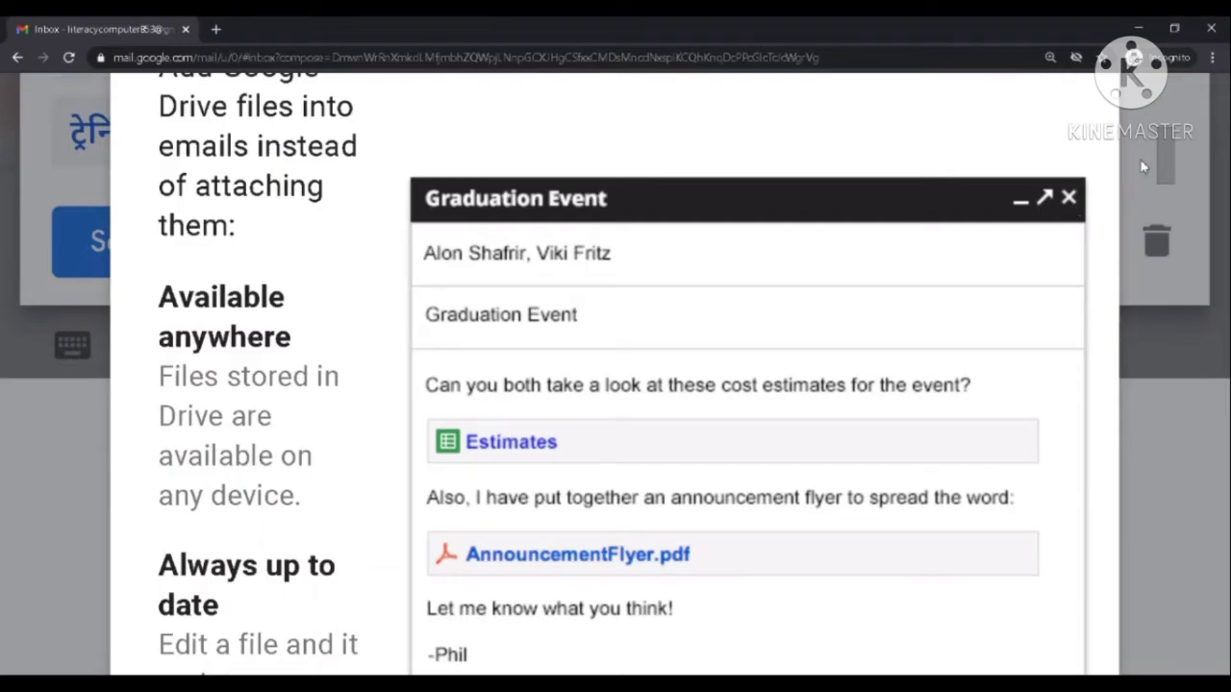
Reduce Chrome's page zoom eight steps through the browser menu.
left_click(1213, 57)
left_click(1106, 187)
left_click(1107, 186)
left_click(1106, 186)
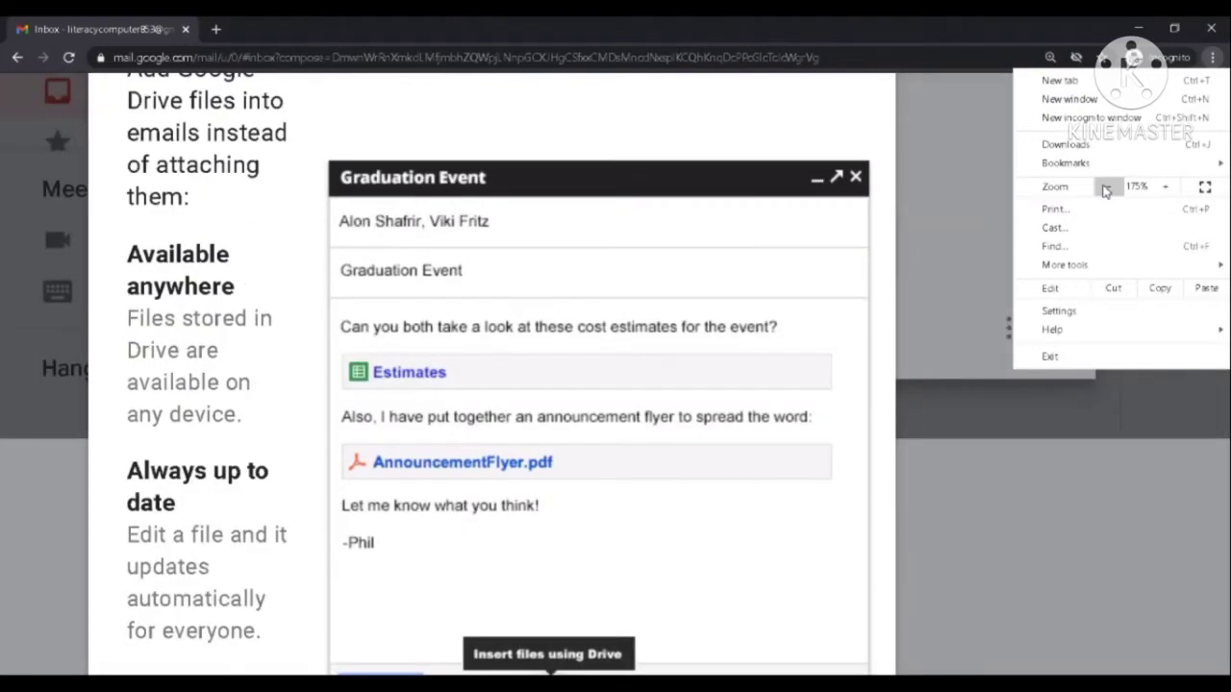
left_click(1106, 186)
left_click(1106, 187)
left_click(842, 371)
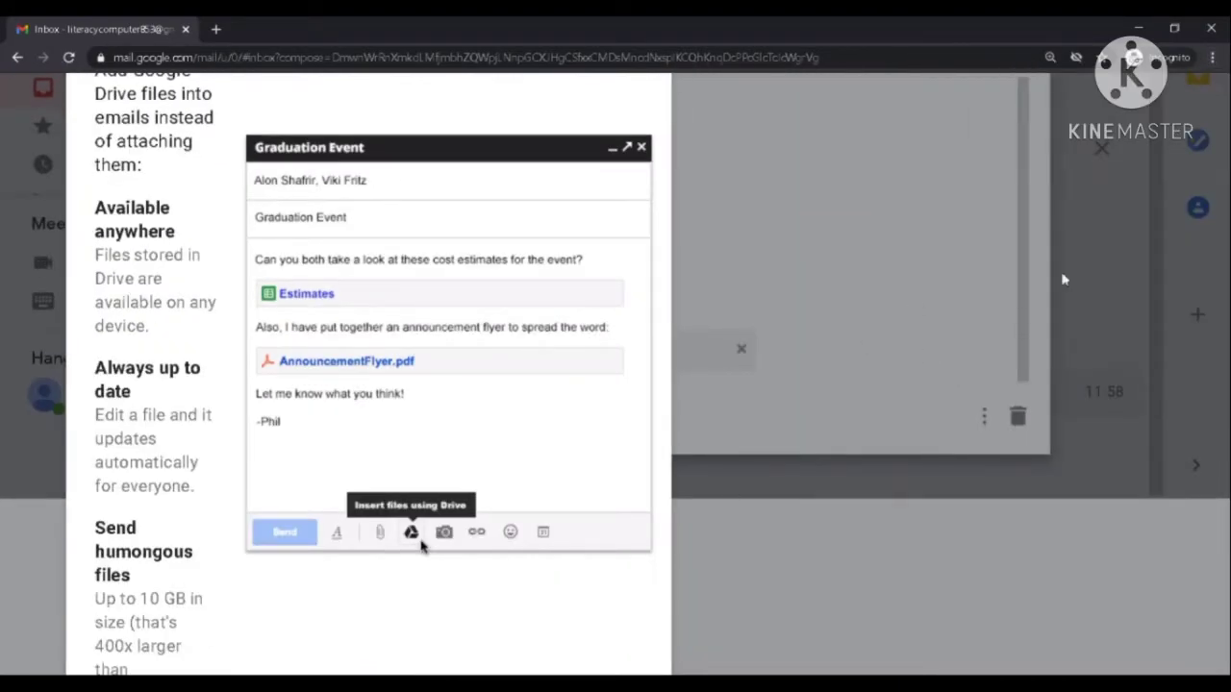
left_click(1213, 57)
left_click(1107, 189)
left_click(1107, 189)
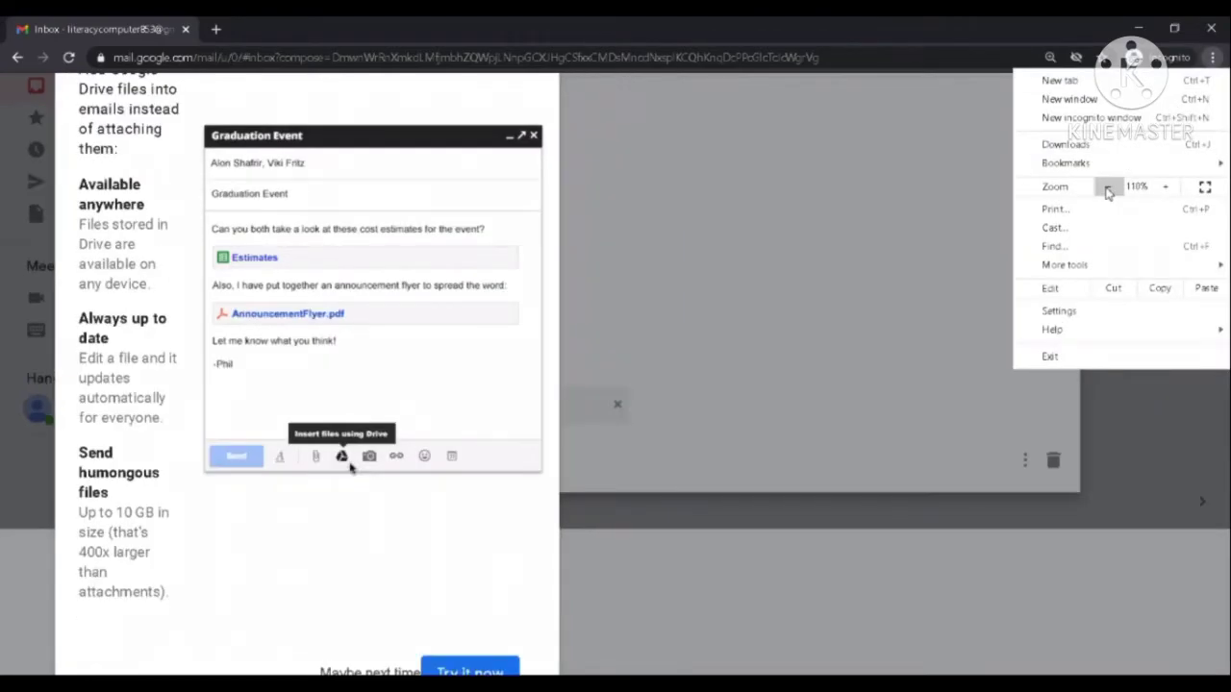
left_click(1107, 189)
left_click(866, 327)
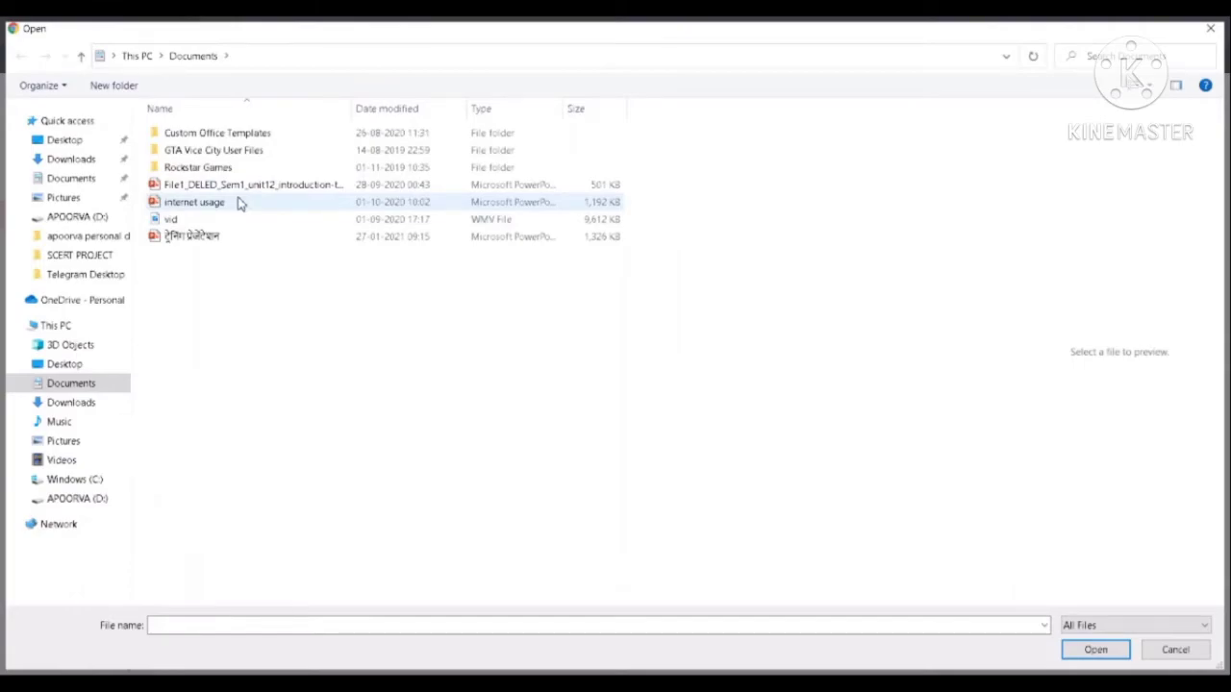
Attach internet usage.pptx (1,192K) and raise Chrome's page zoom to 250%.
double_click(239, 203)
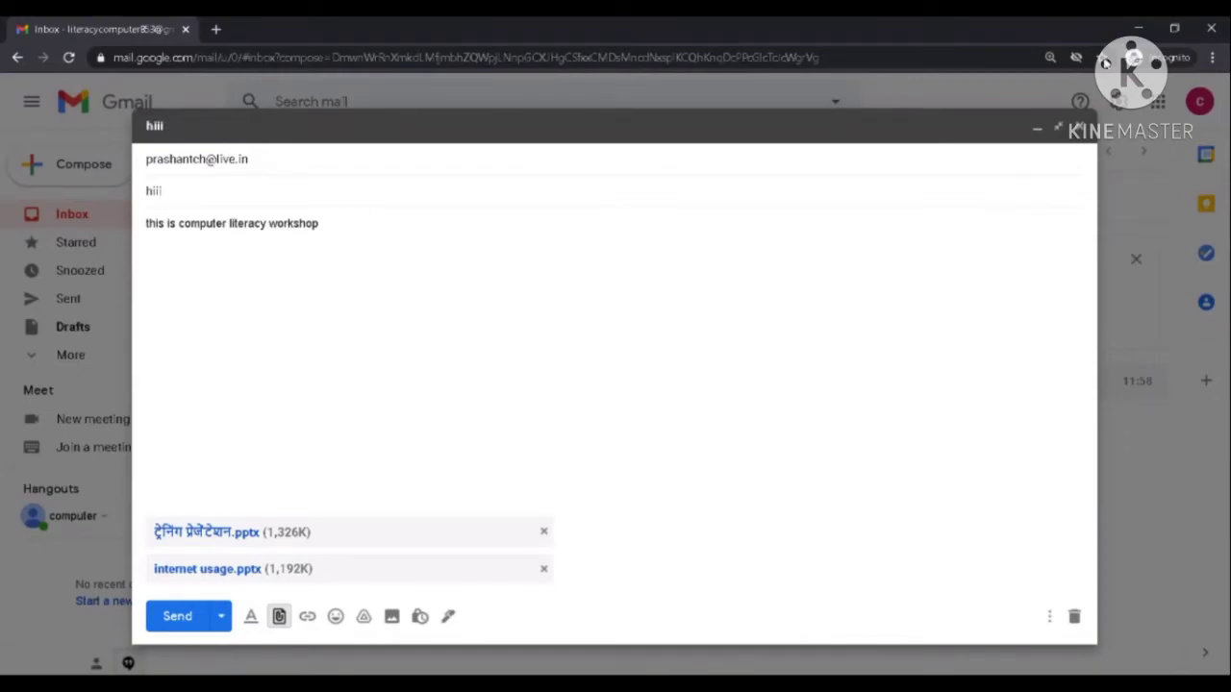
left_click(1213, 57)
left_click(1166, 187)
left_click(1166, 187)
left_click(1165, 188)
left_click(1165, 187)
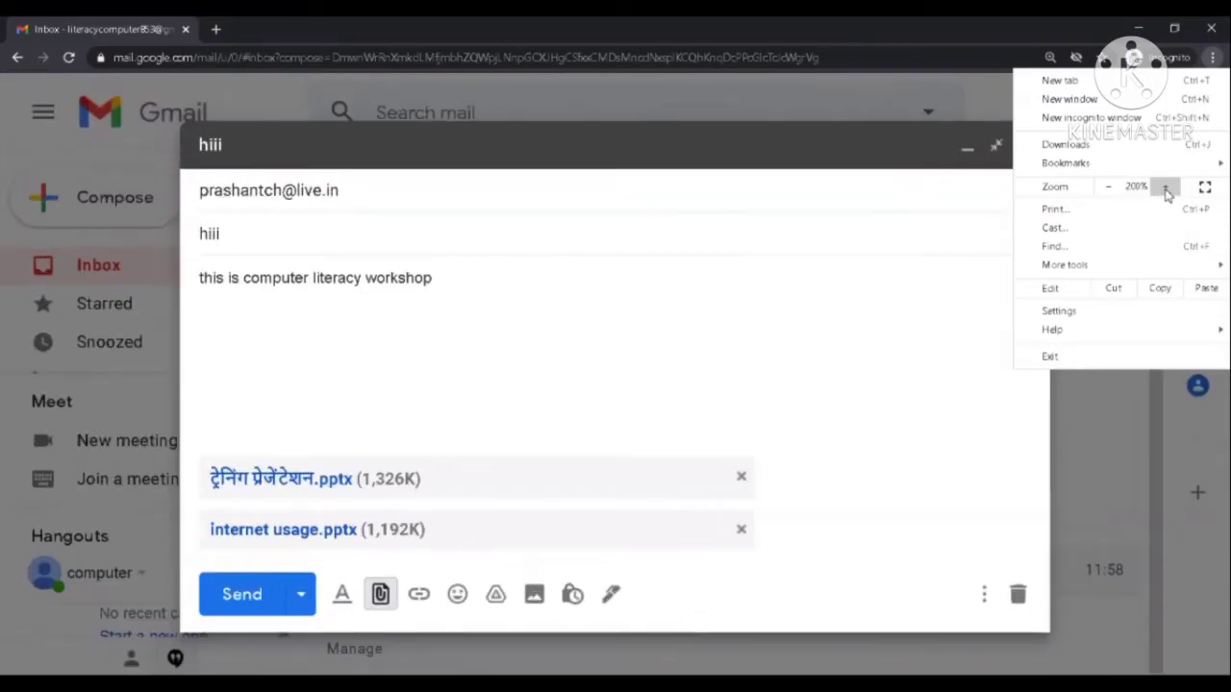
left_click(1166, 188)
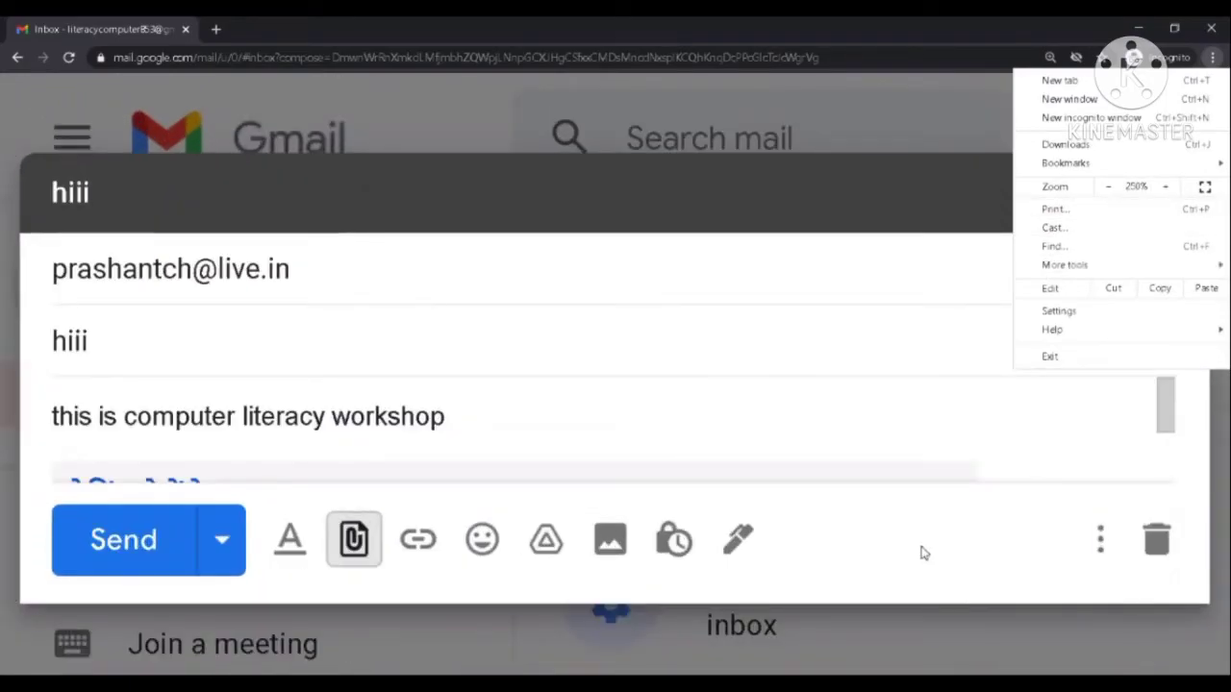
left_click(924, 543)
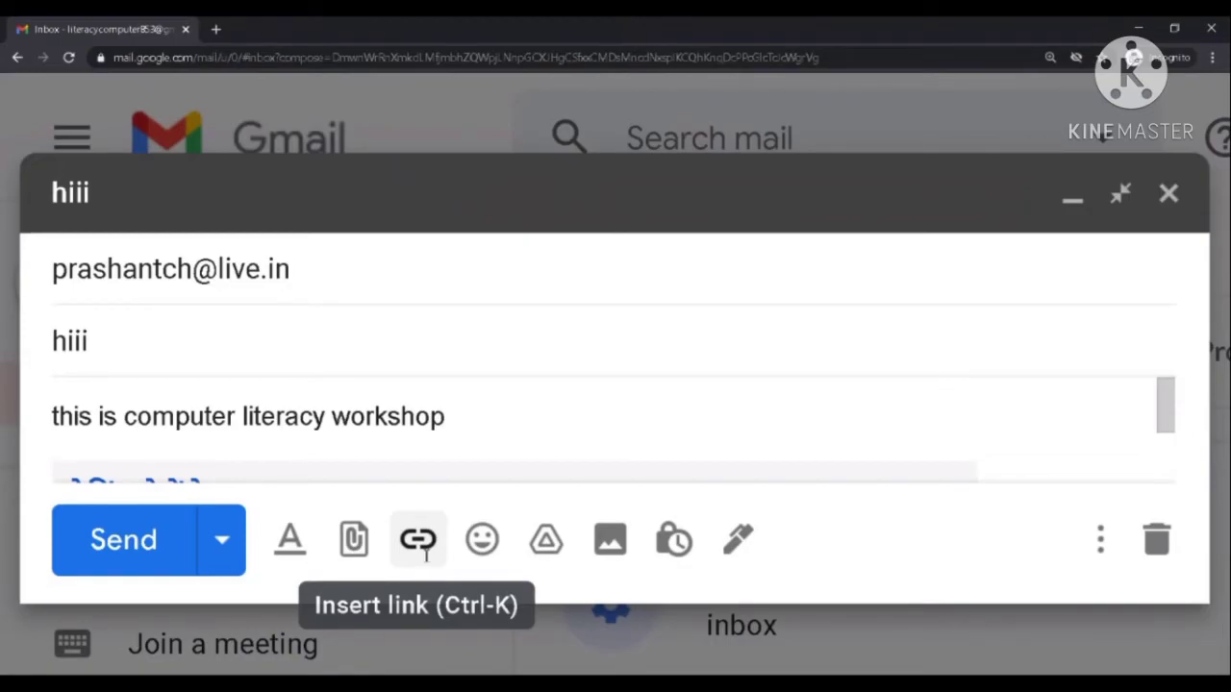
left_click(424, 556)
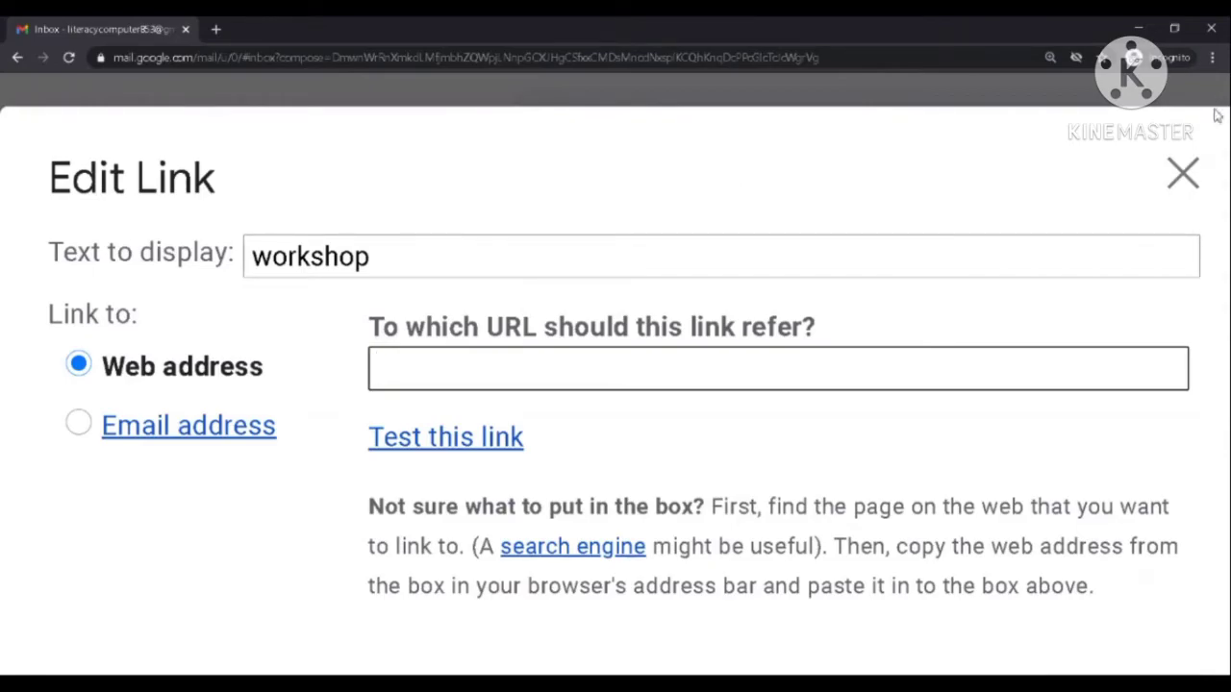
left_click(1185, 174)
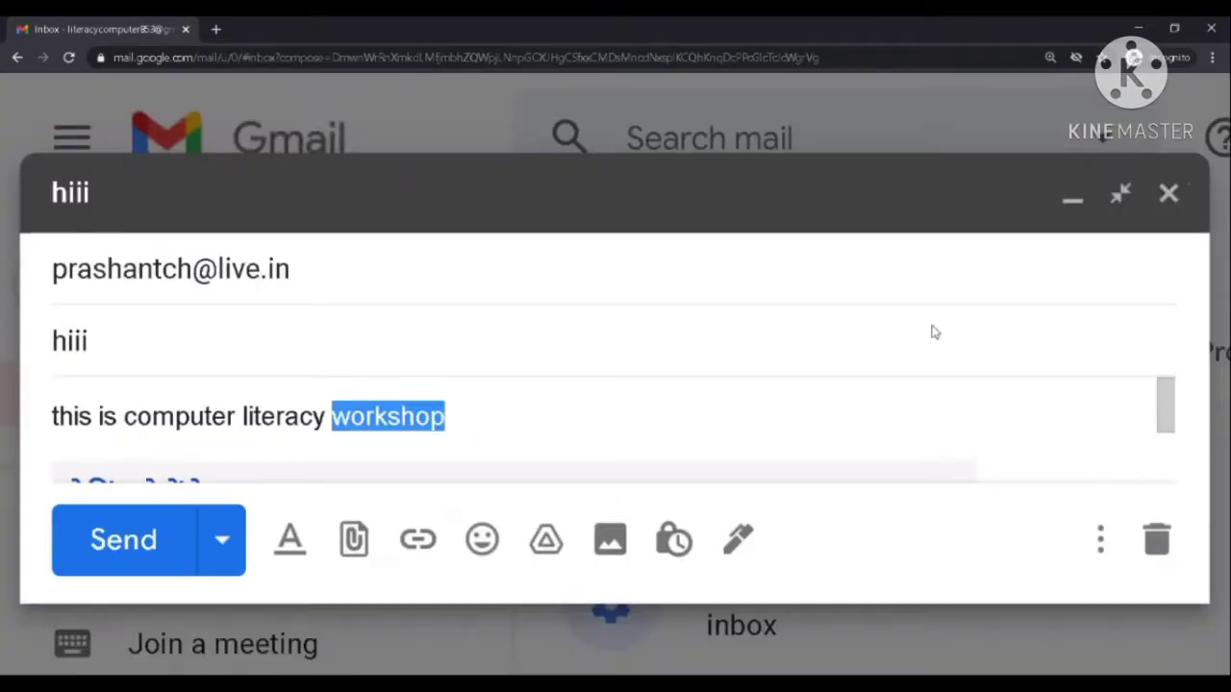
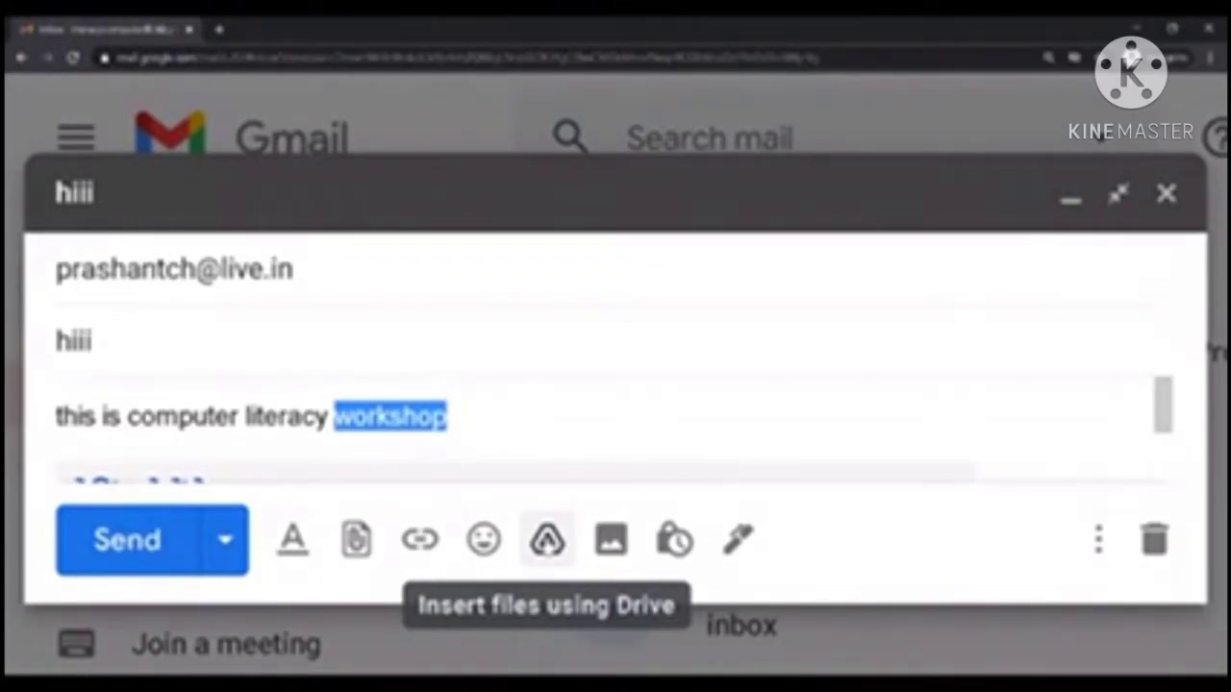
Browse the Google Drive and photo insert windows, closing them without inserting anything.
left_click(546, 540)
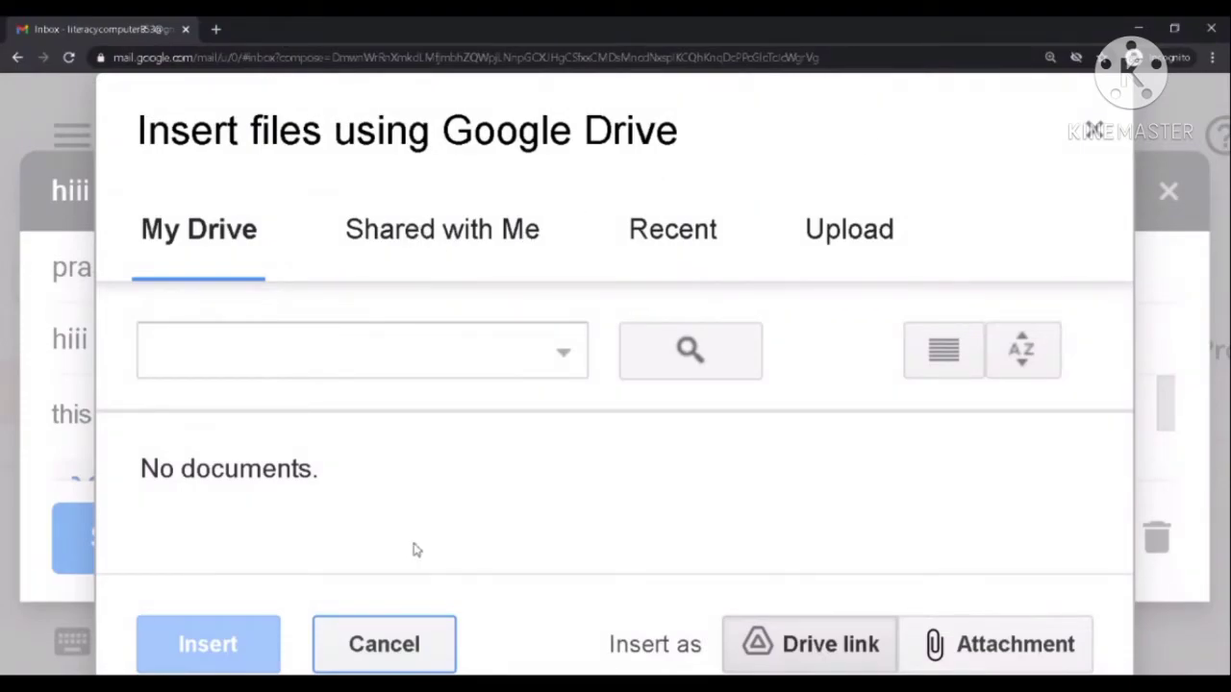
left_click(1095, 129)
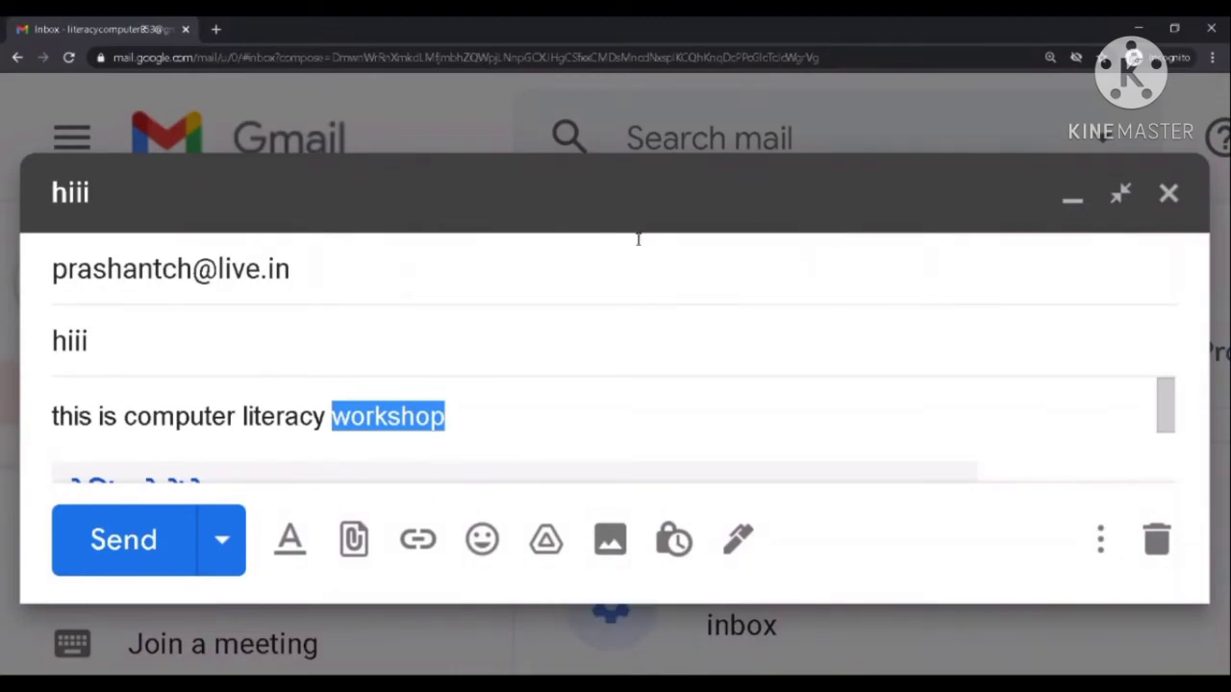
left_click(604, 542)
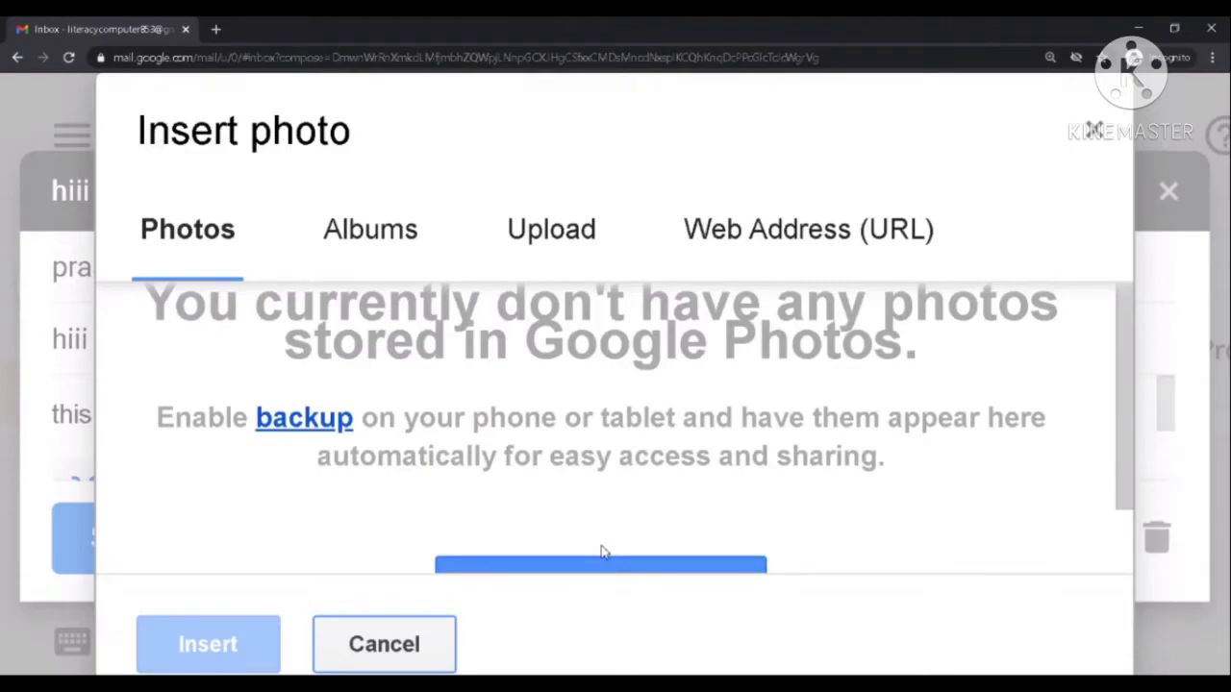
left_click(371, 228)
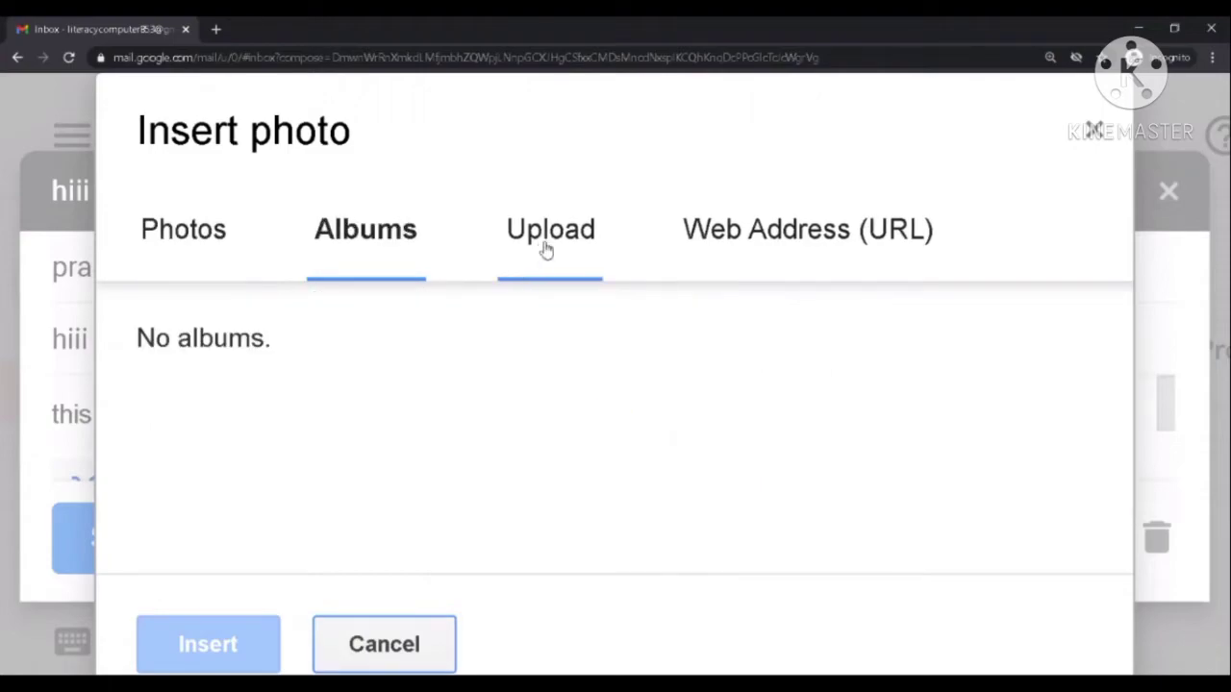
left_click(547, 248)
left_click(563, 495)
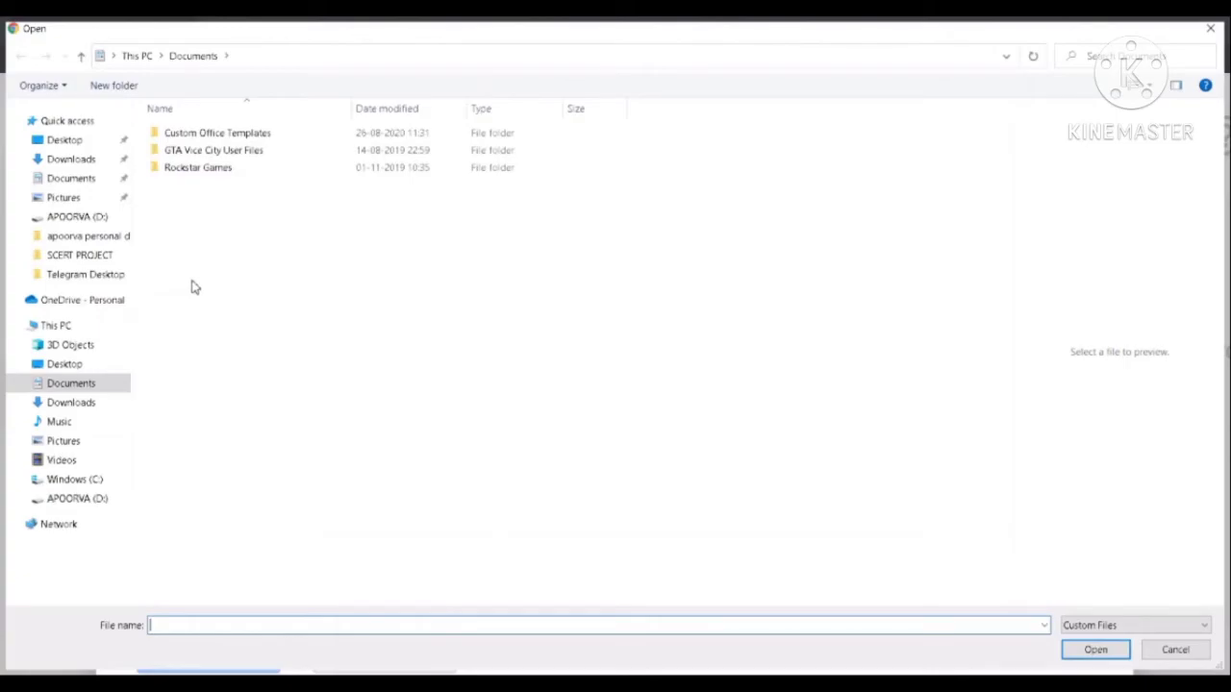
left_click(1211, 28)
left_click(844, 229)
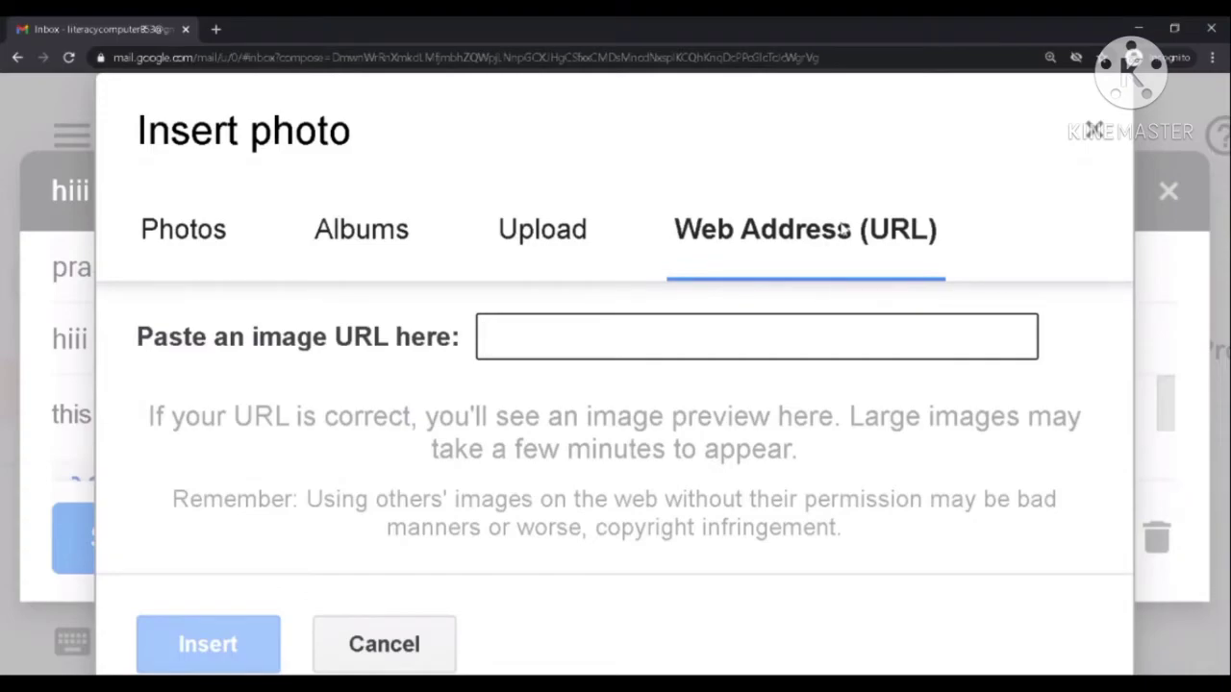
left_click(1095, 130)
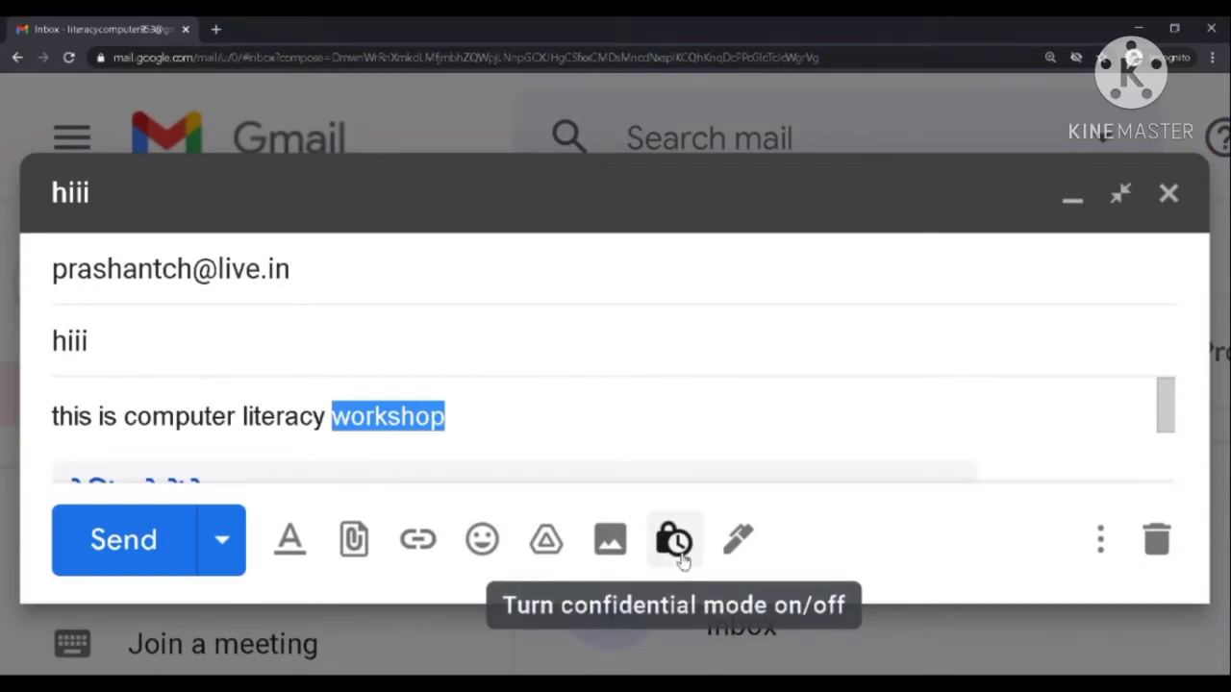
Review confidential mode settings without applying them, then send the hiii message.
left_click(675, 541)
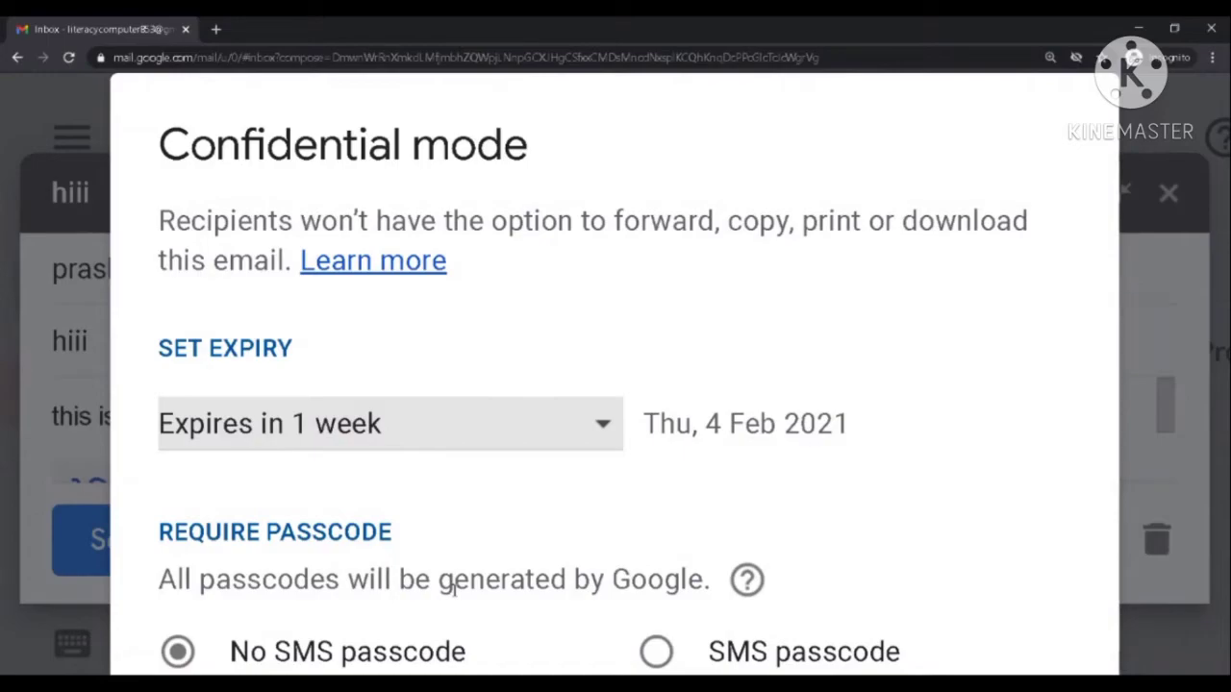
left_click(1171, 265)
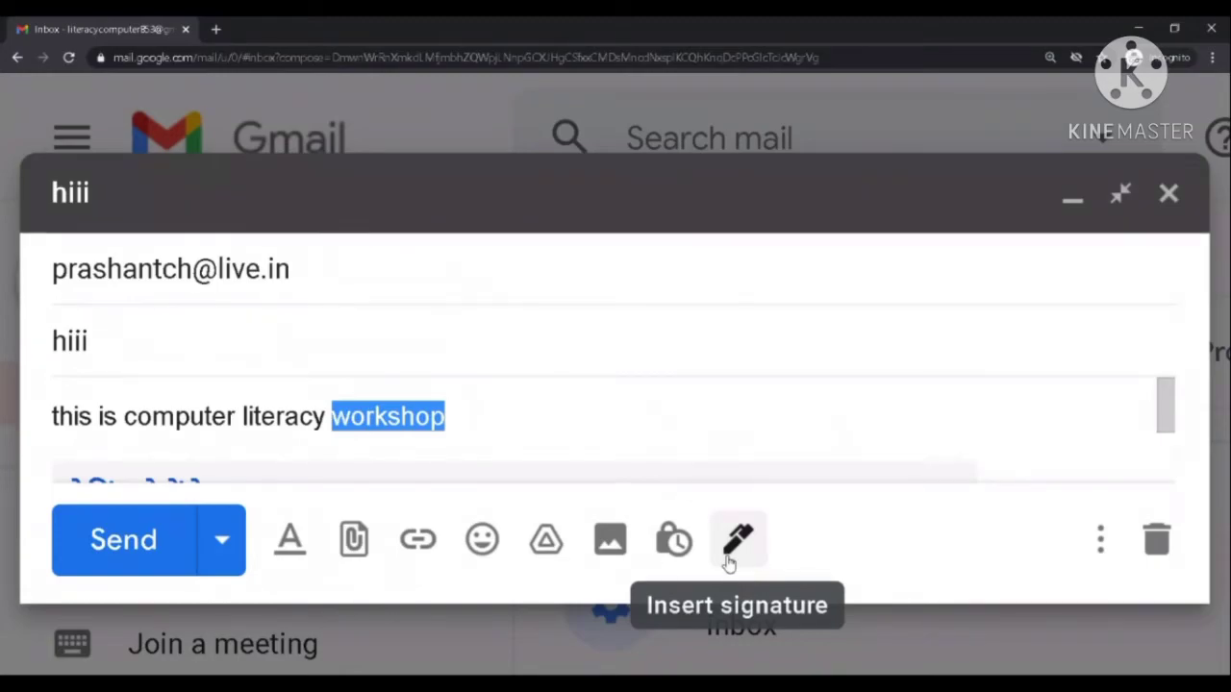
left_click(144, 548)
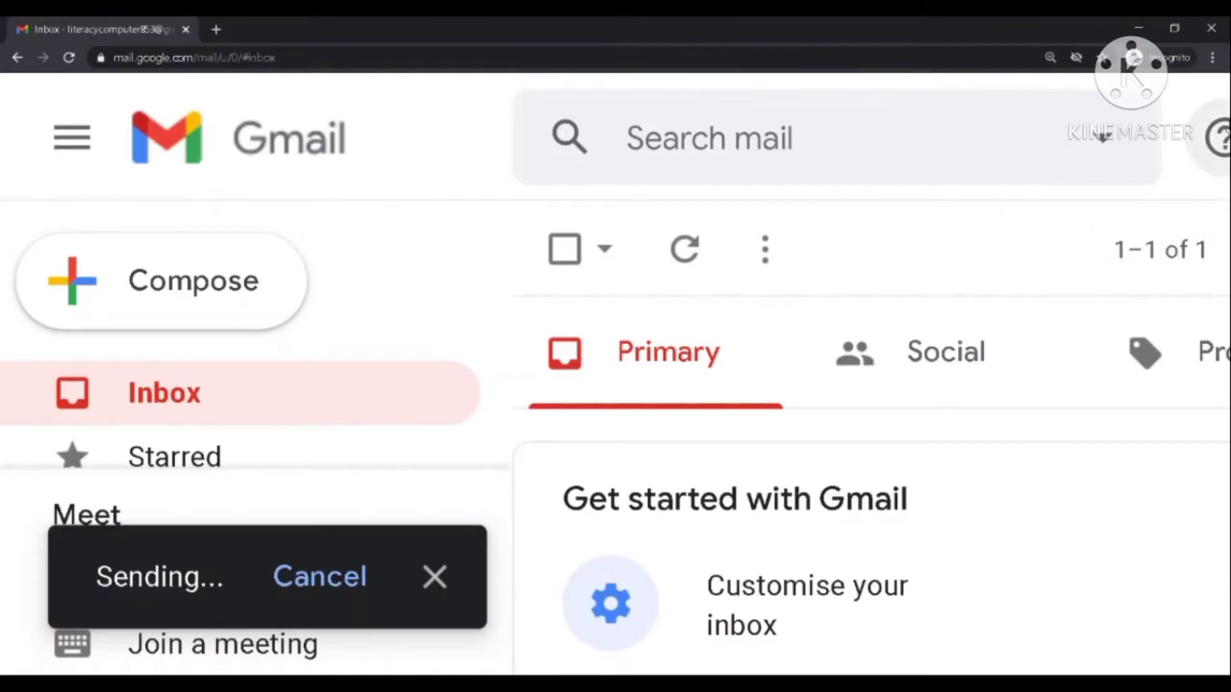
Zoom Chrome's page out three steps to 125% from the browser menu.
left_click(1213, 57)
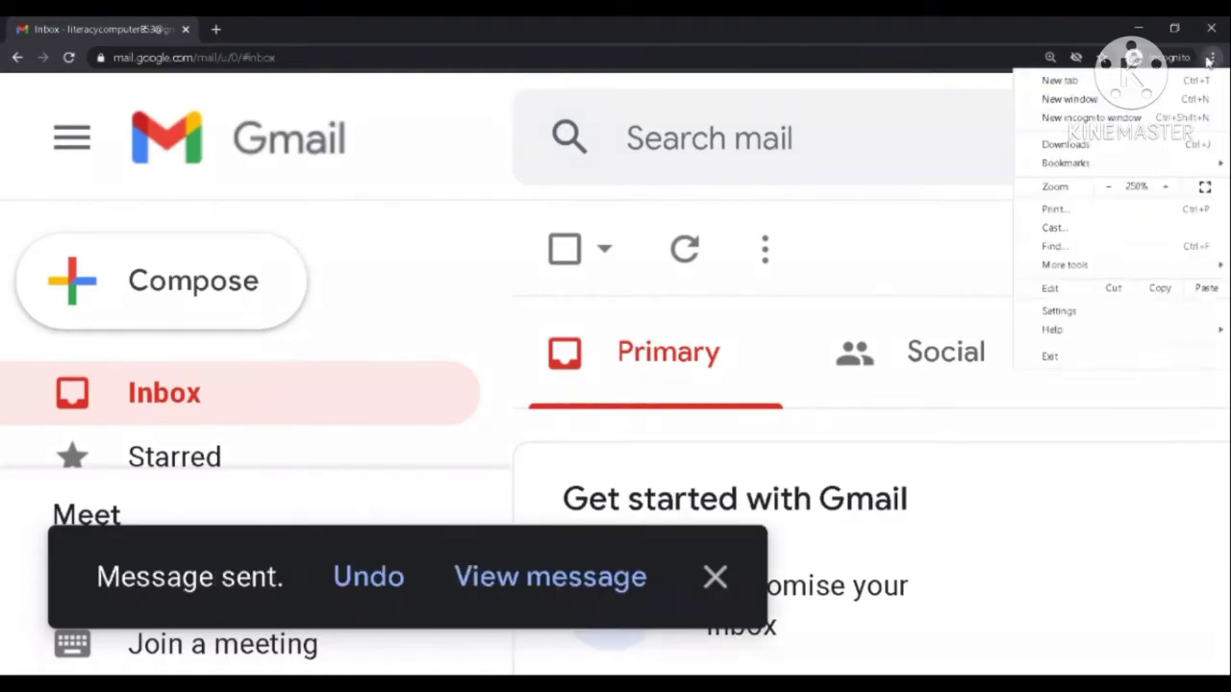
left_click(1108, 186)
left_click(1107, 187)
left_click(1107, 186)
left_click(1107, 187)
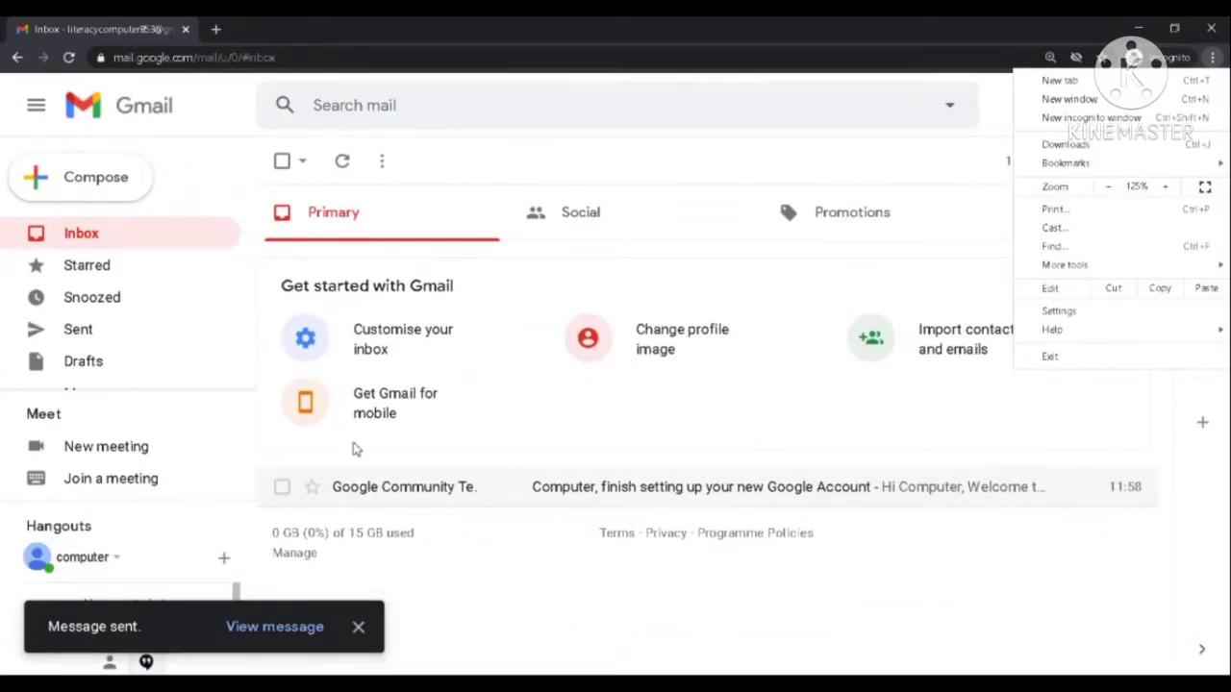
left_click(581, 613)
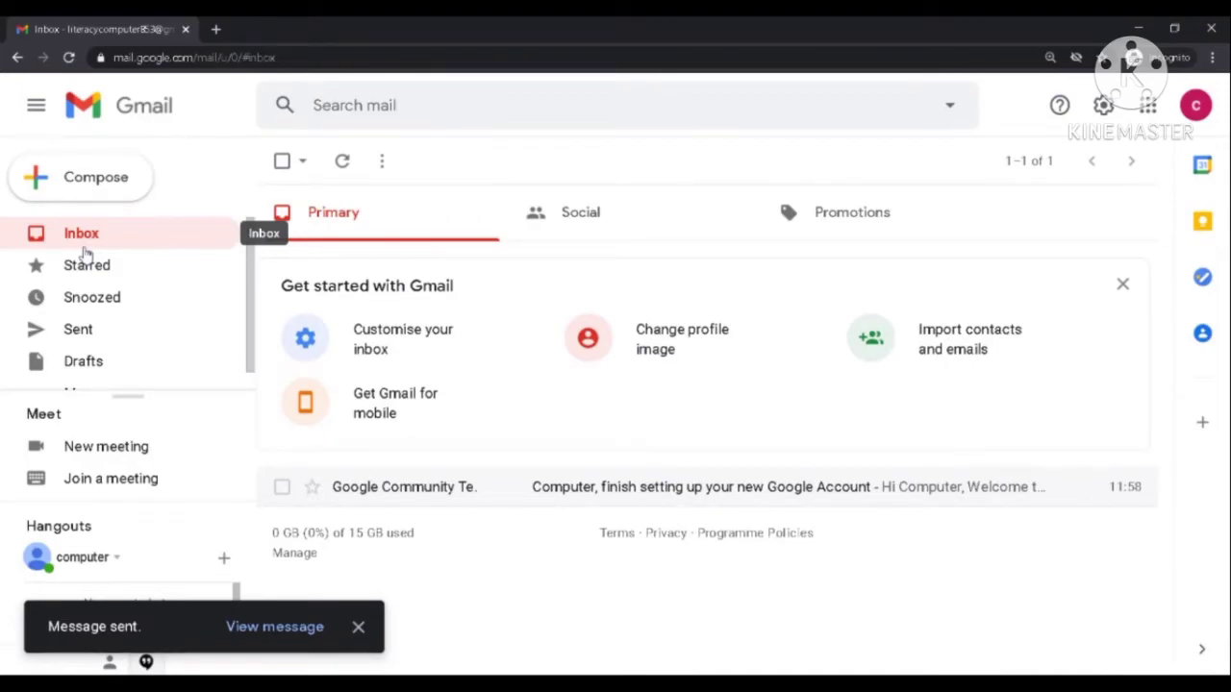
Check the sent hiii message and its two attachments in Sent, then view Drafts.
left_click(79, 337)
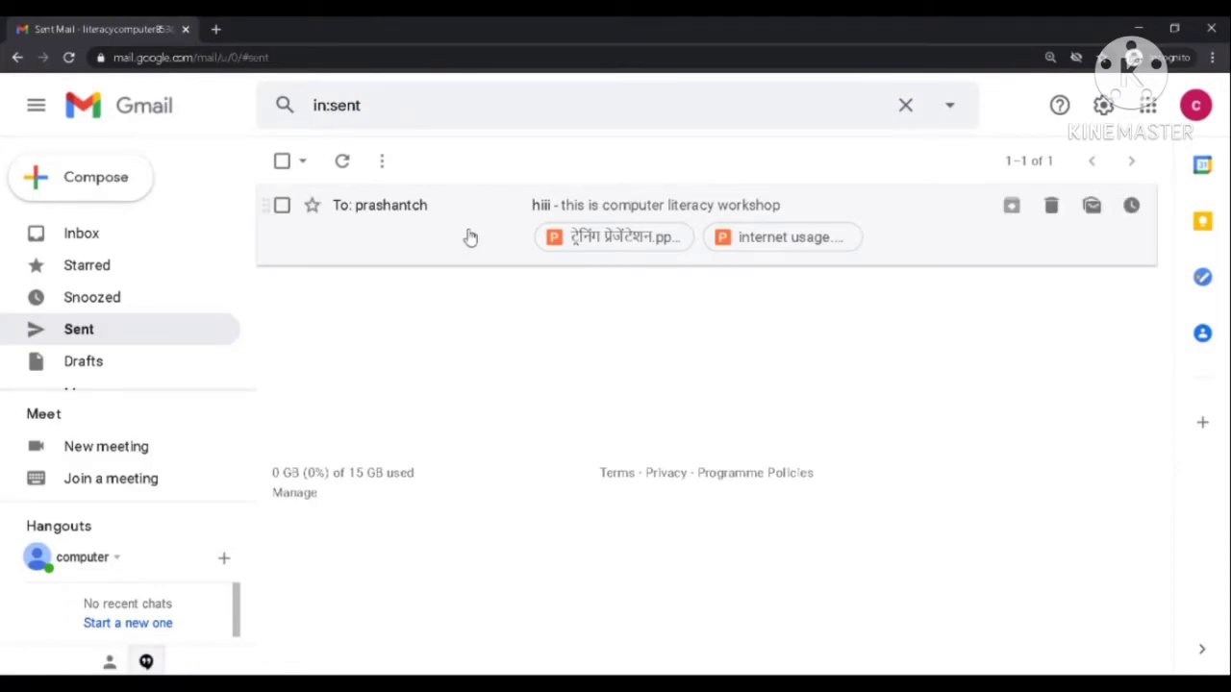
scroll(88, 297, "down", 1)
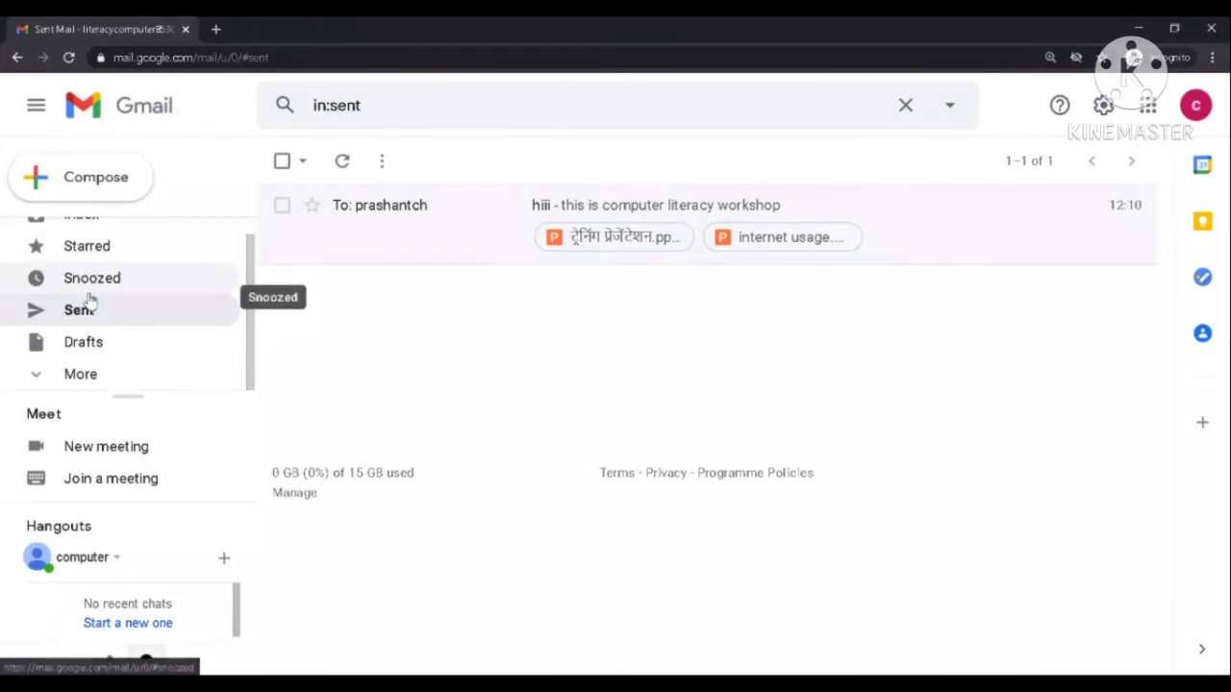
left_click(93, 349)
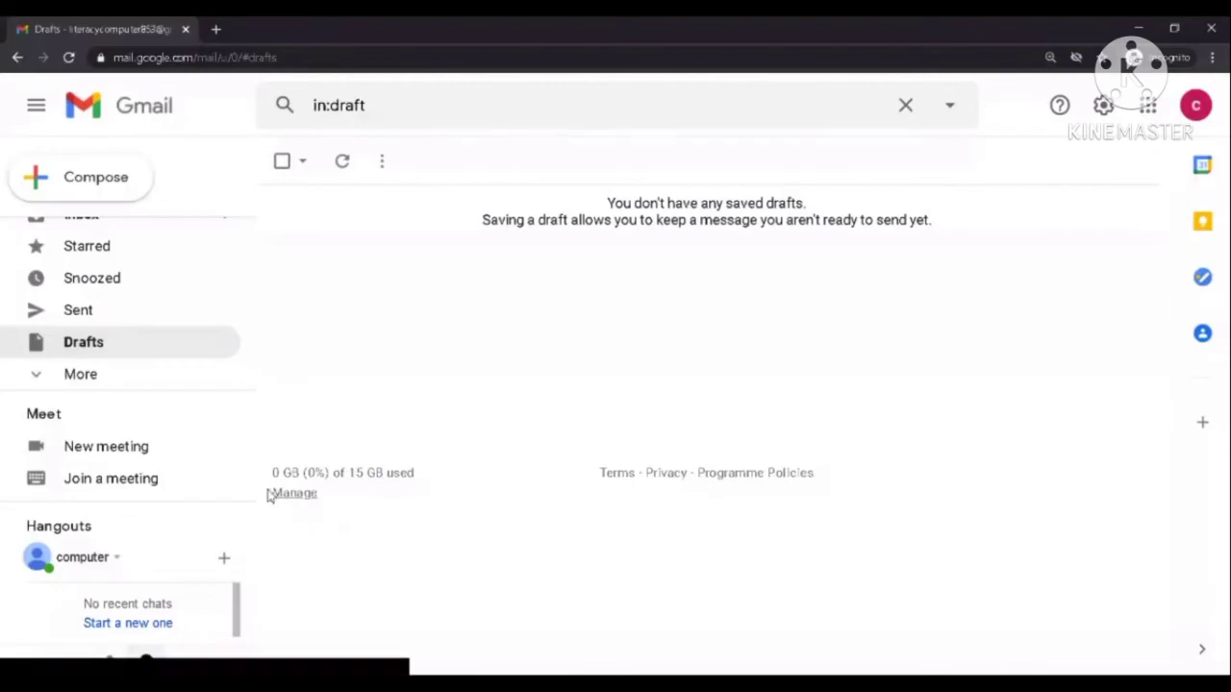
Read the recipient's 'Hii' reply in the hiii conversation and expand the sidebar's extra folders.
scroll(129, 272, "up", 1)
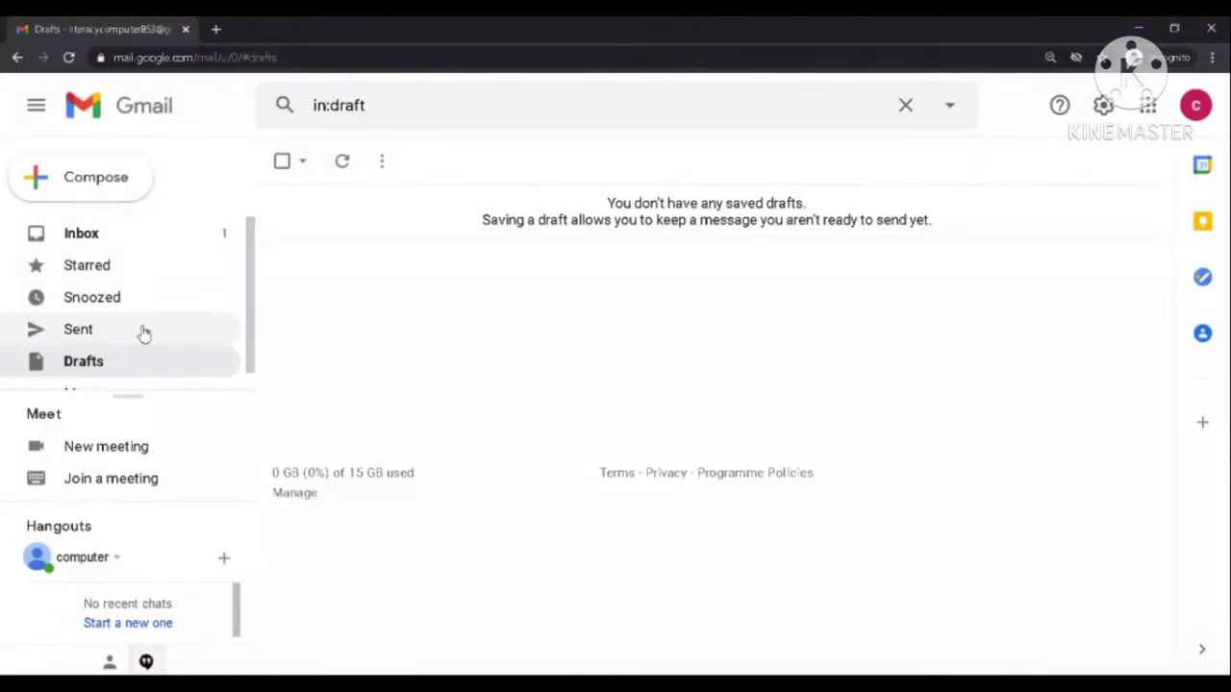
left_click(161, 252)
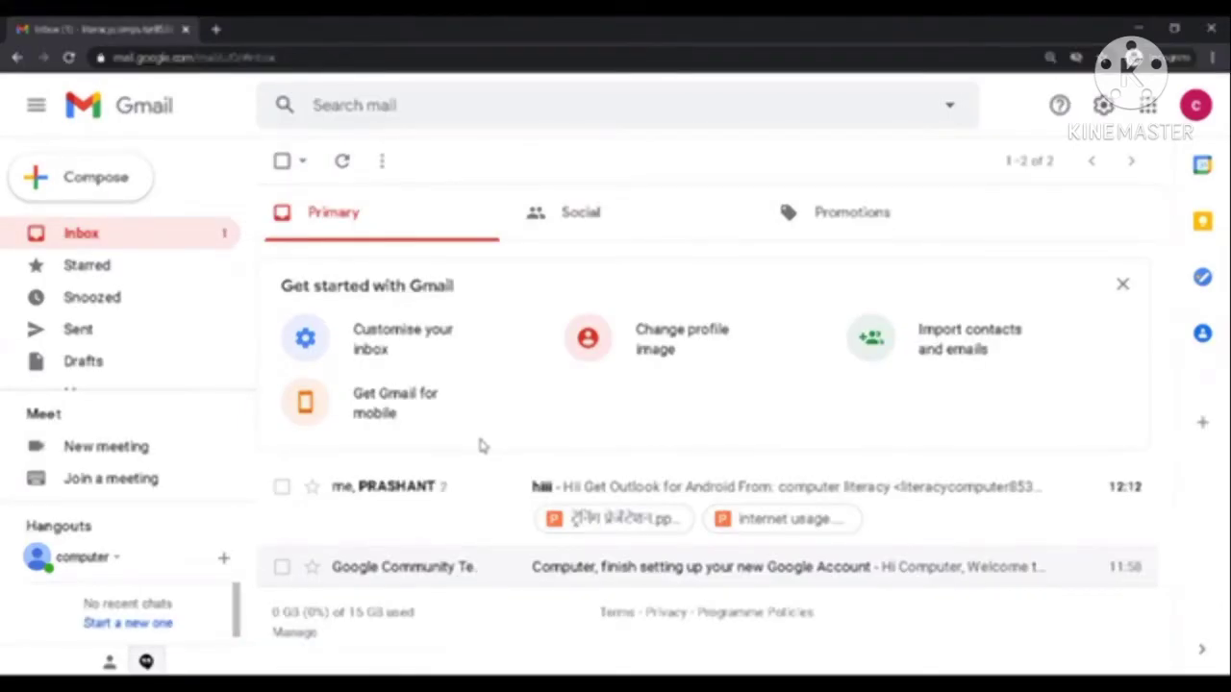
left_click(388, 493)
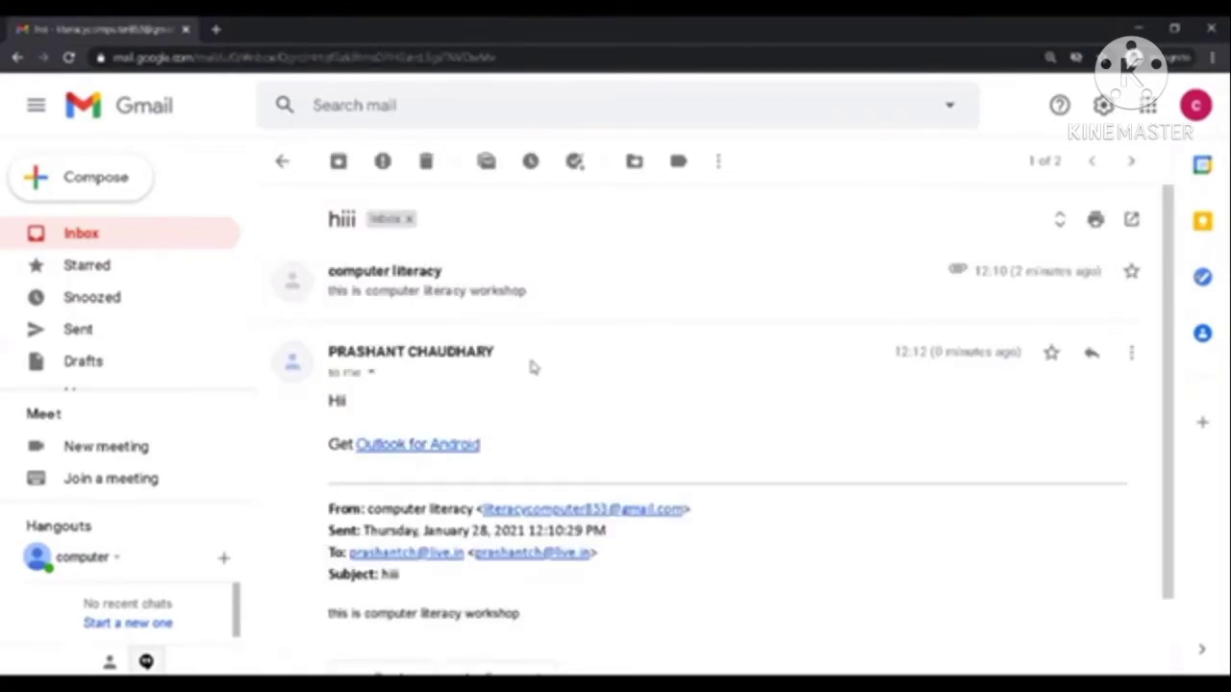
scroll(534, 367, "down", 2)
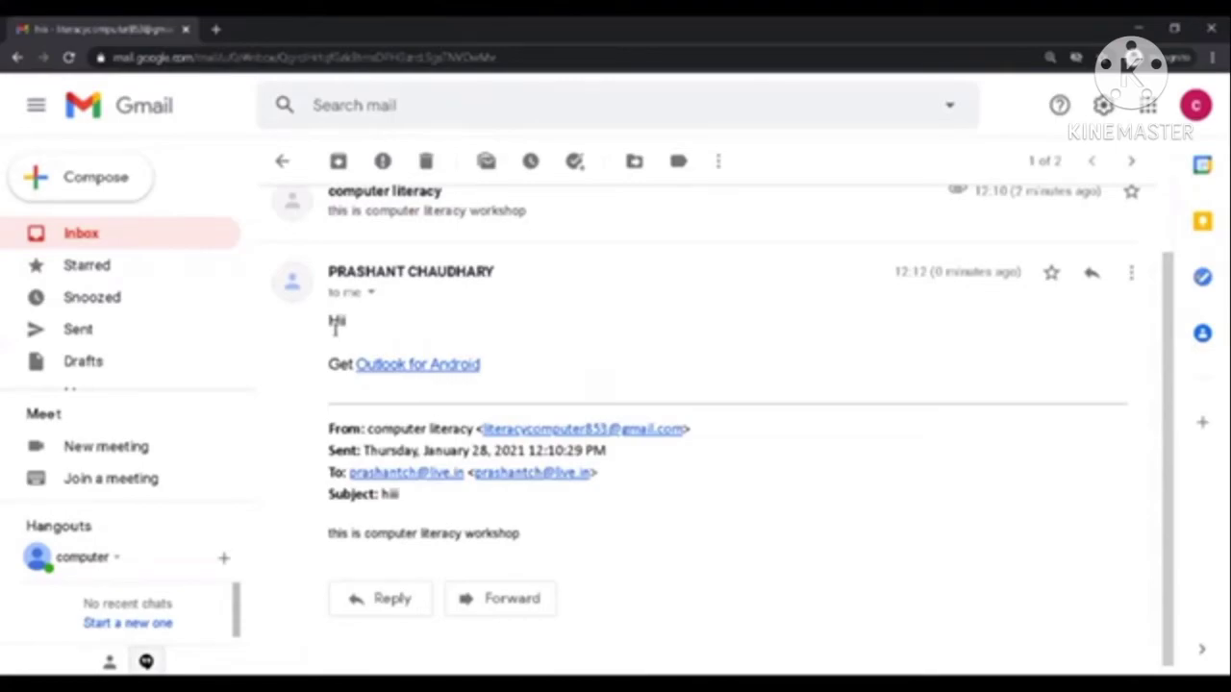
scroll(110, 289, "down", 1)
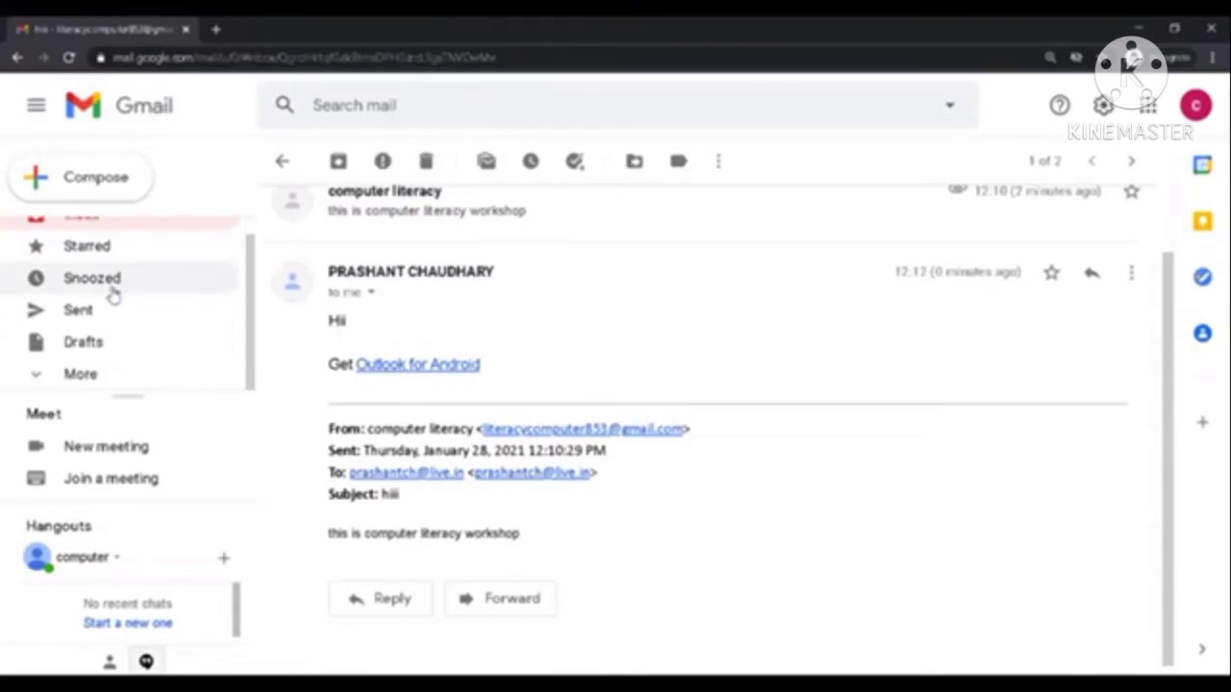
left_click(65, 377)
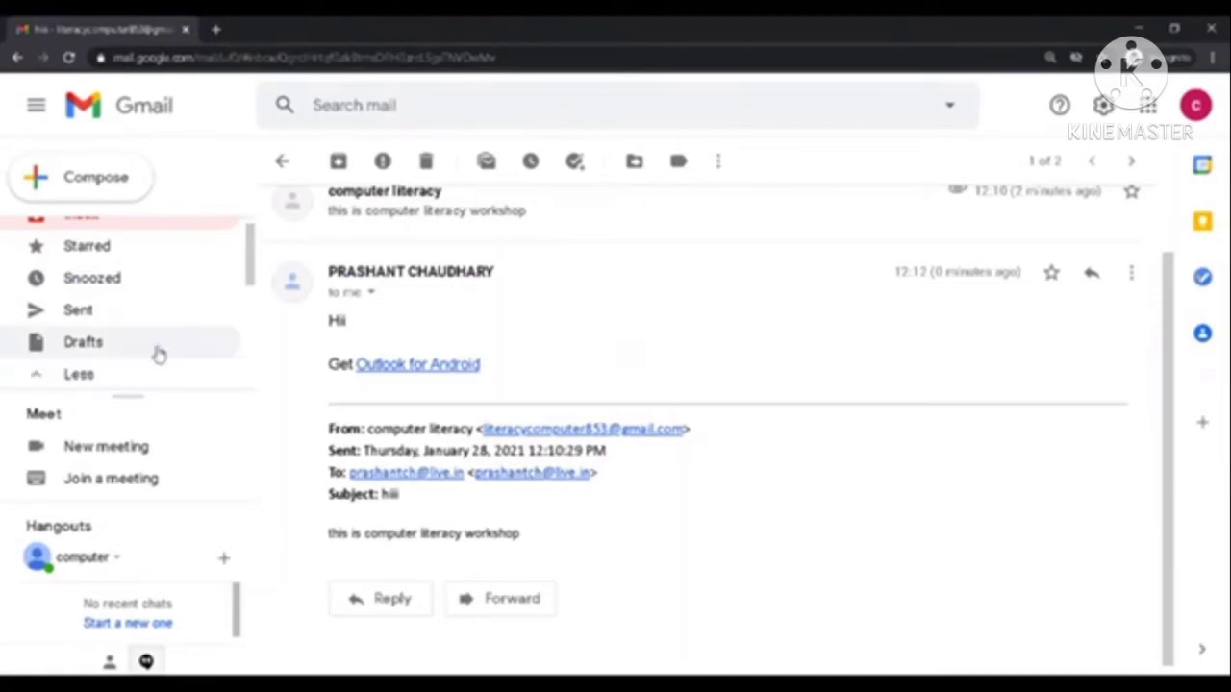
scroll(157, 352, "down", 3)
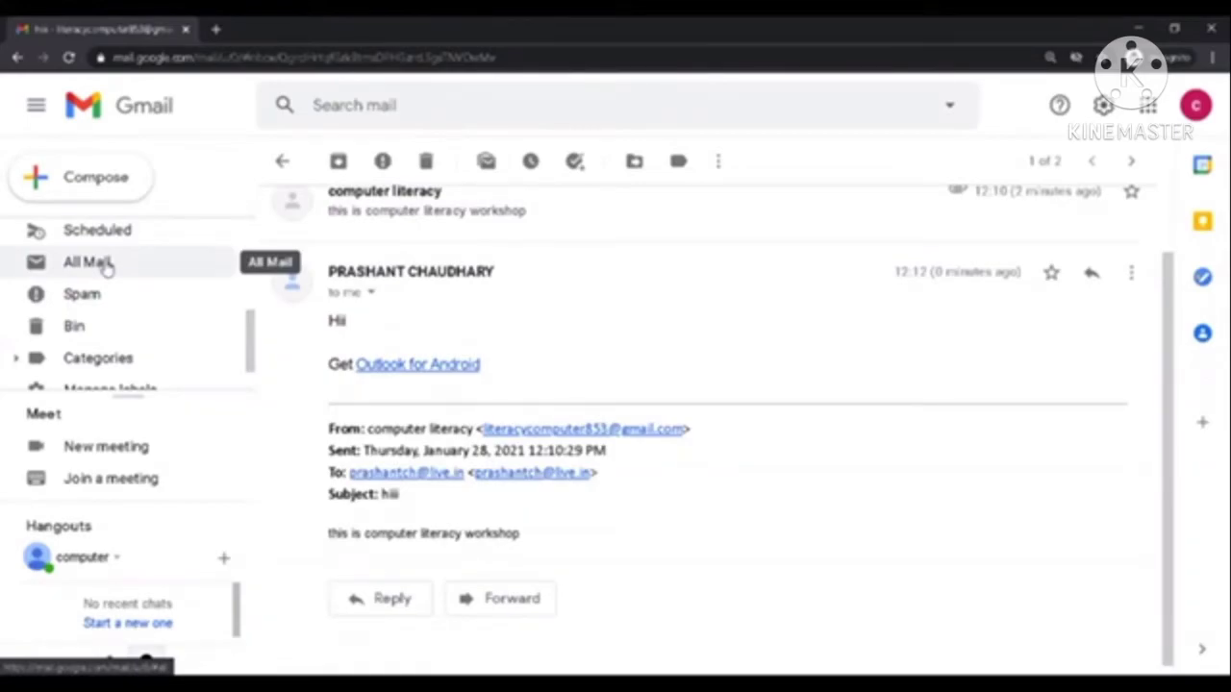
scroll(106, 268, "up", 2)
scroll(79, 296, "up", 2)
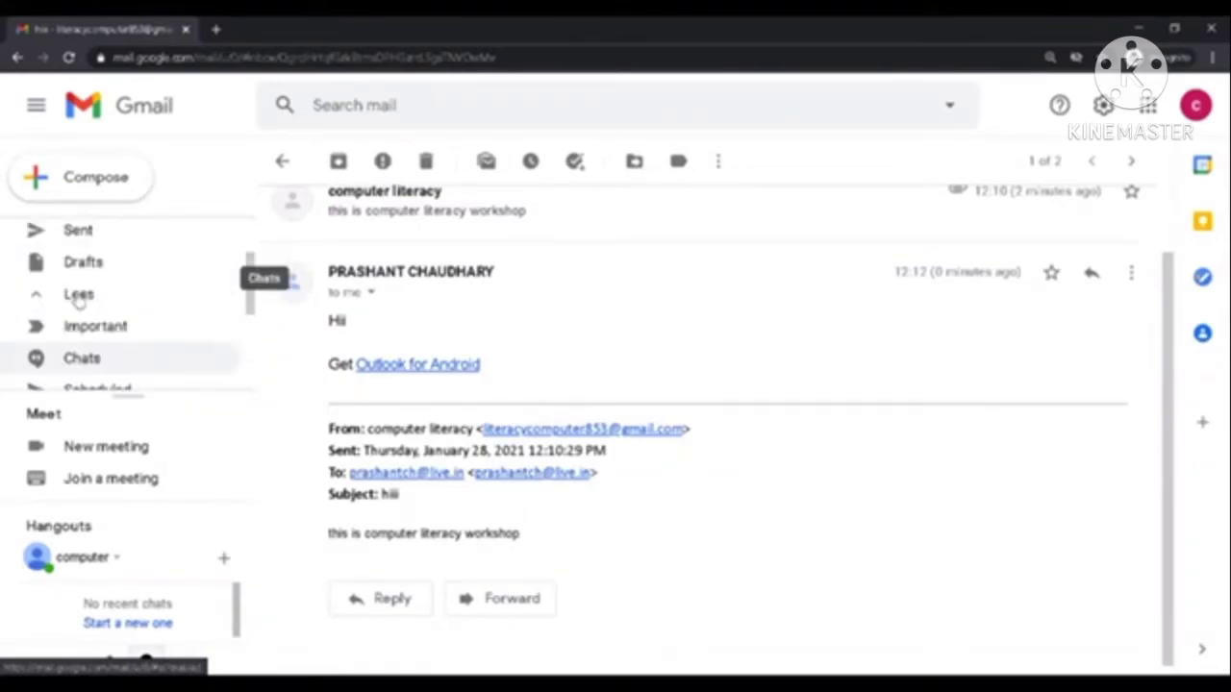
scroll(78, 300, "up", 2)
scroll(78, 300, "down", 3)
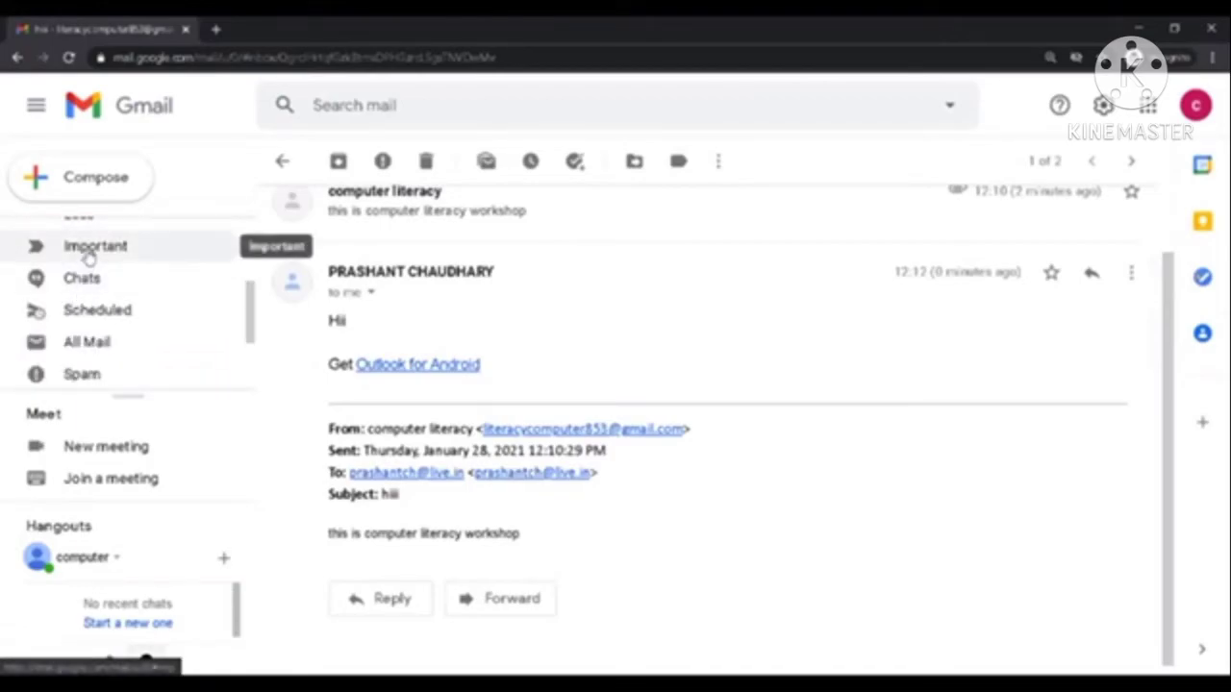
Delete the hiii conversation from the Important view, moving it to the Bin.
left_click(88, 252)
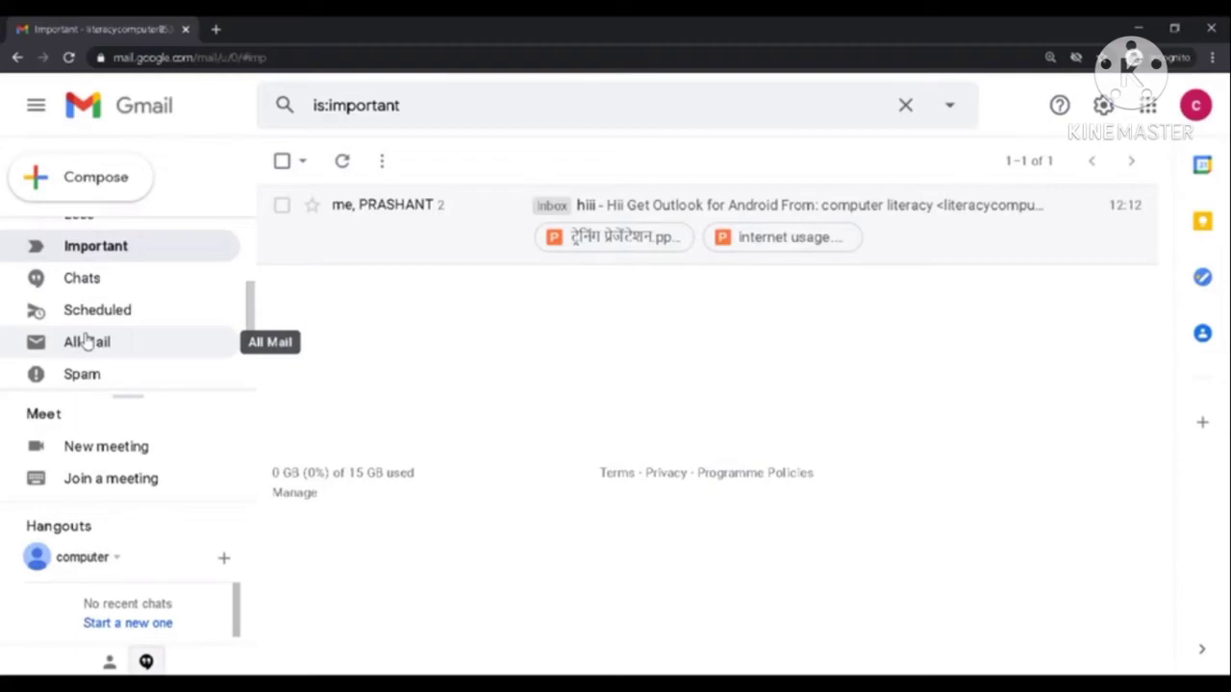
scroll(86, 340, "down", 1)
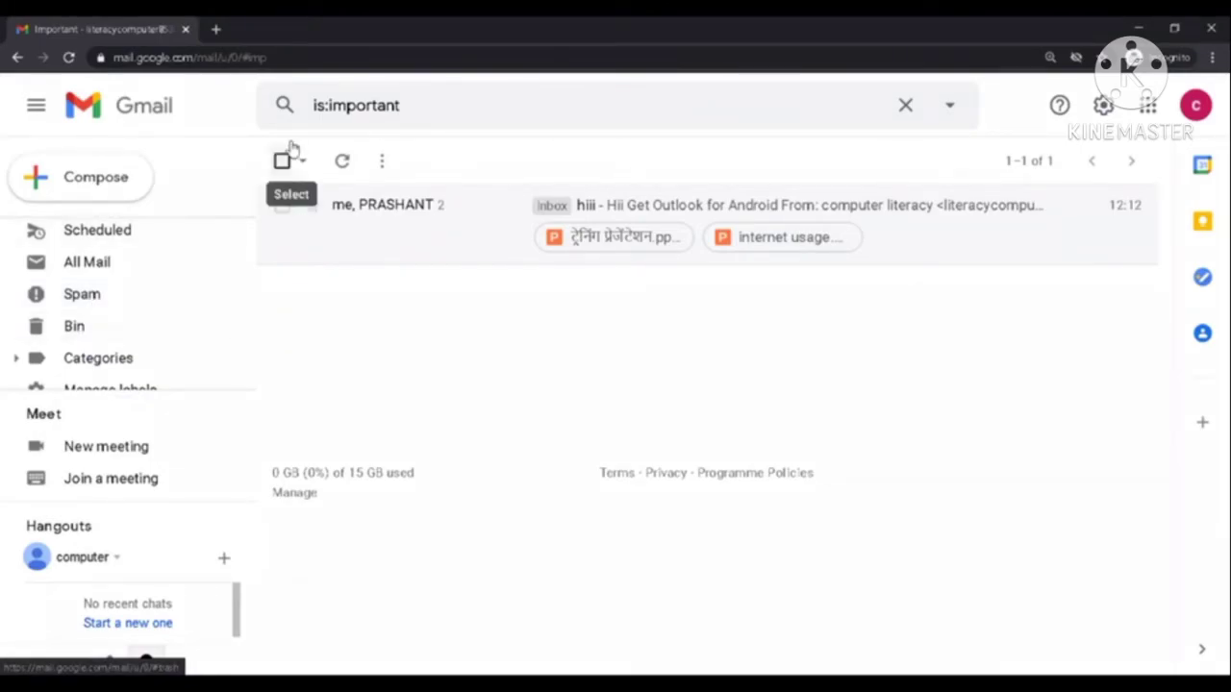
left_click(282, 205)
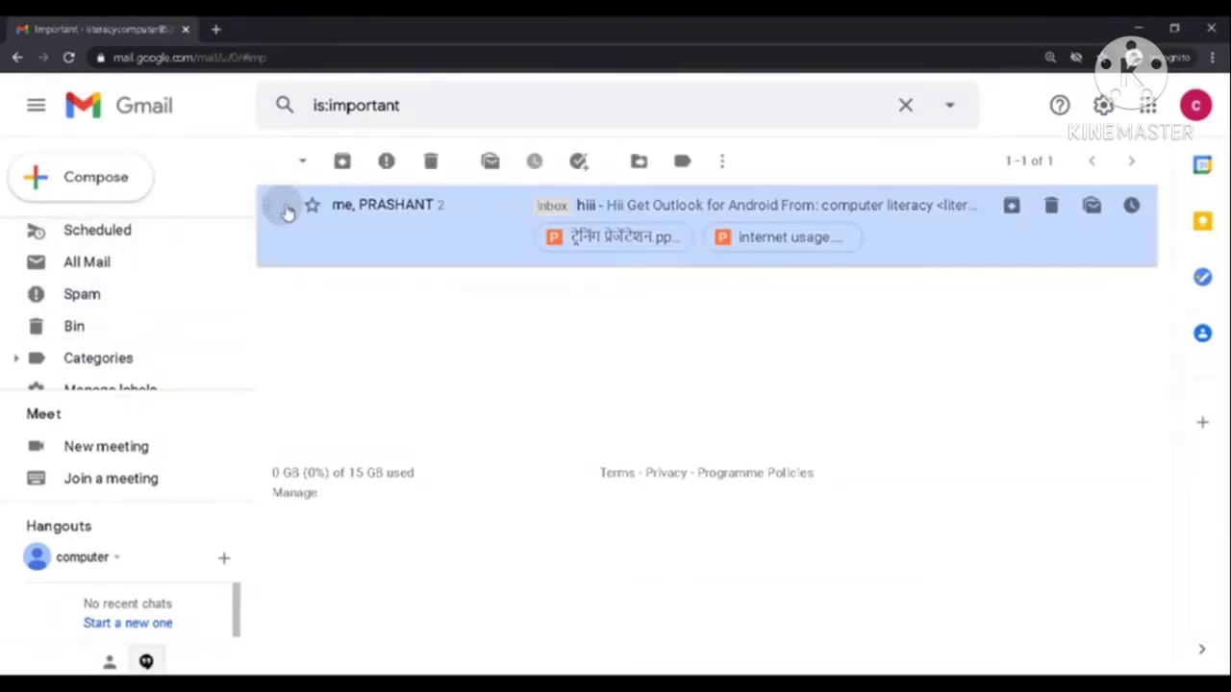
left_click(429, 162)
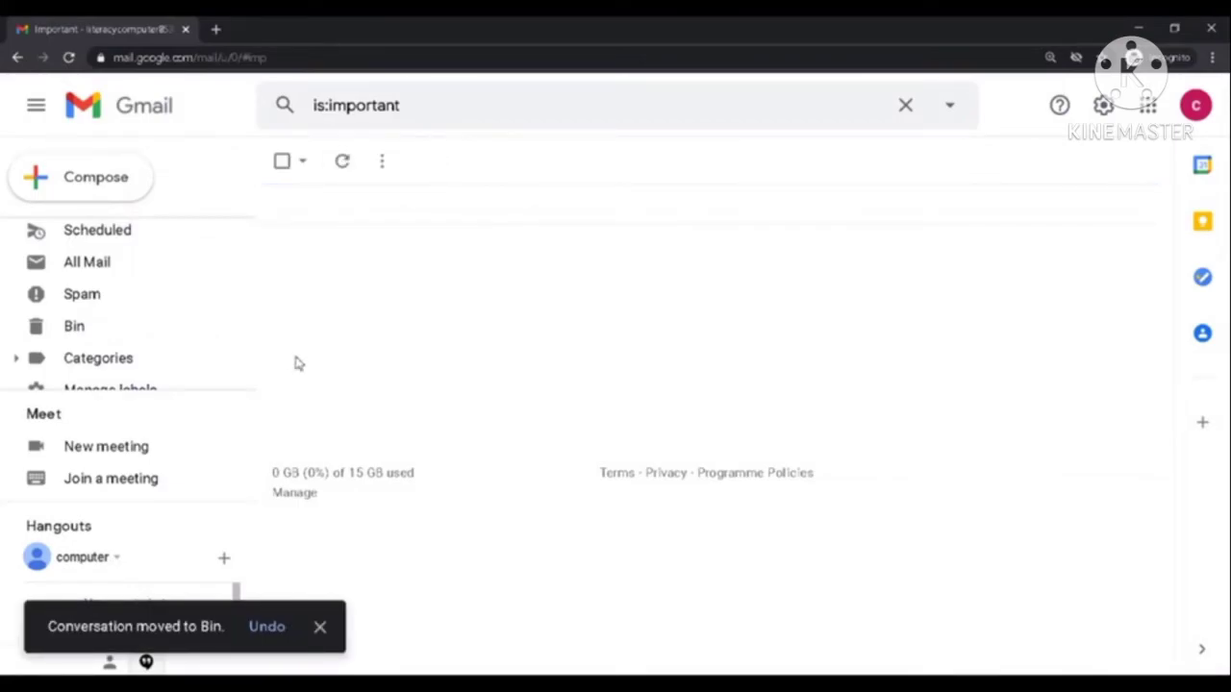
Move the hiii conversation from the Bin back to the Inbox and select it there.
left_click(104, 336)
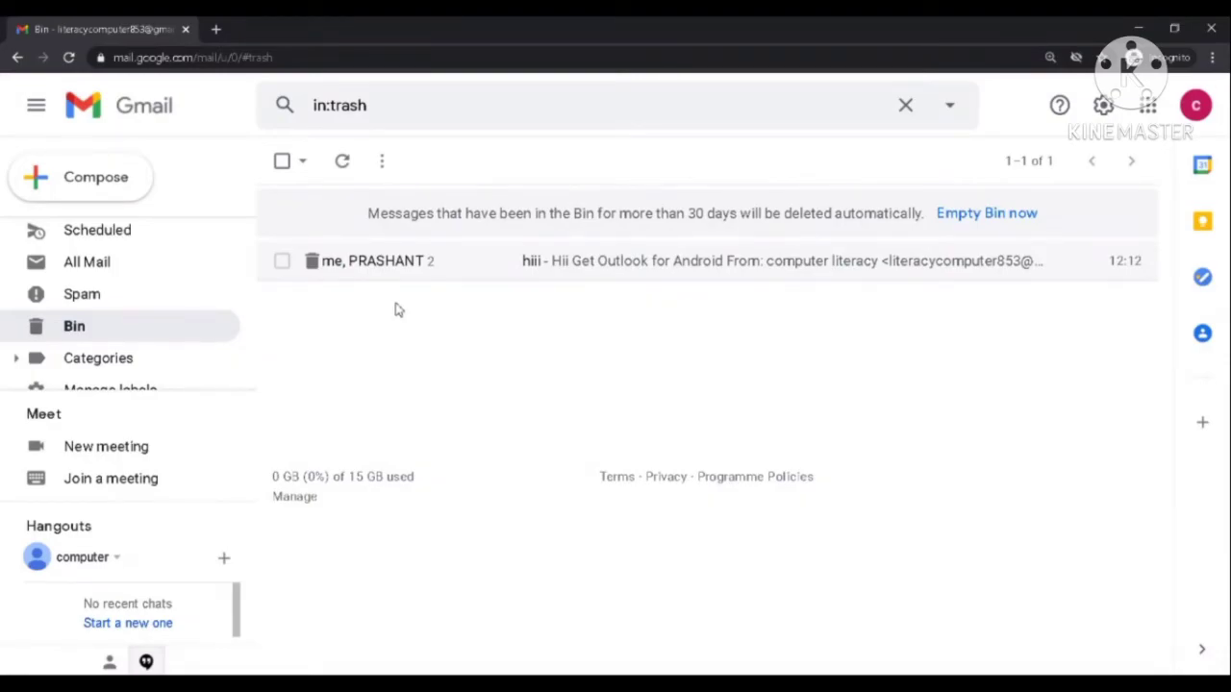
scroll(99, 346, "down", 1)
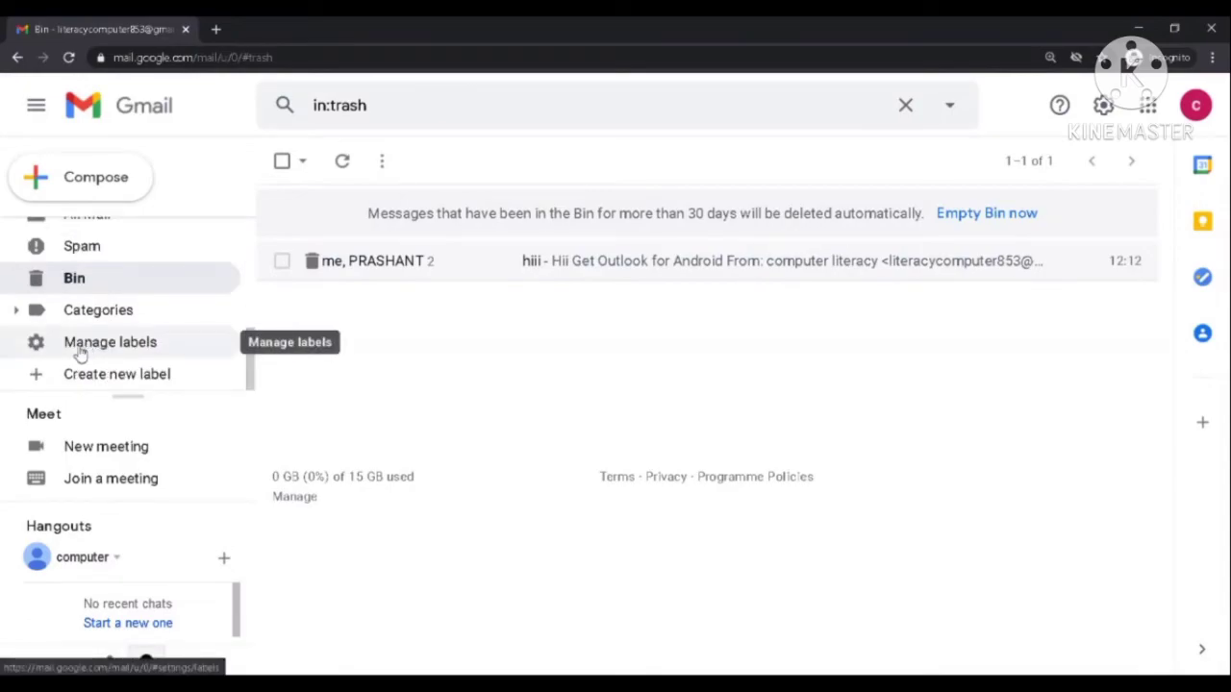
scroll(87, 347, "up", 3)
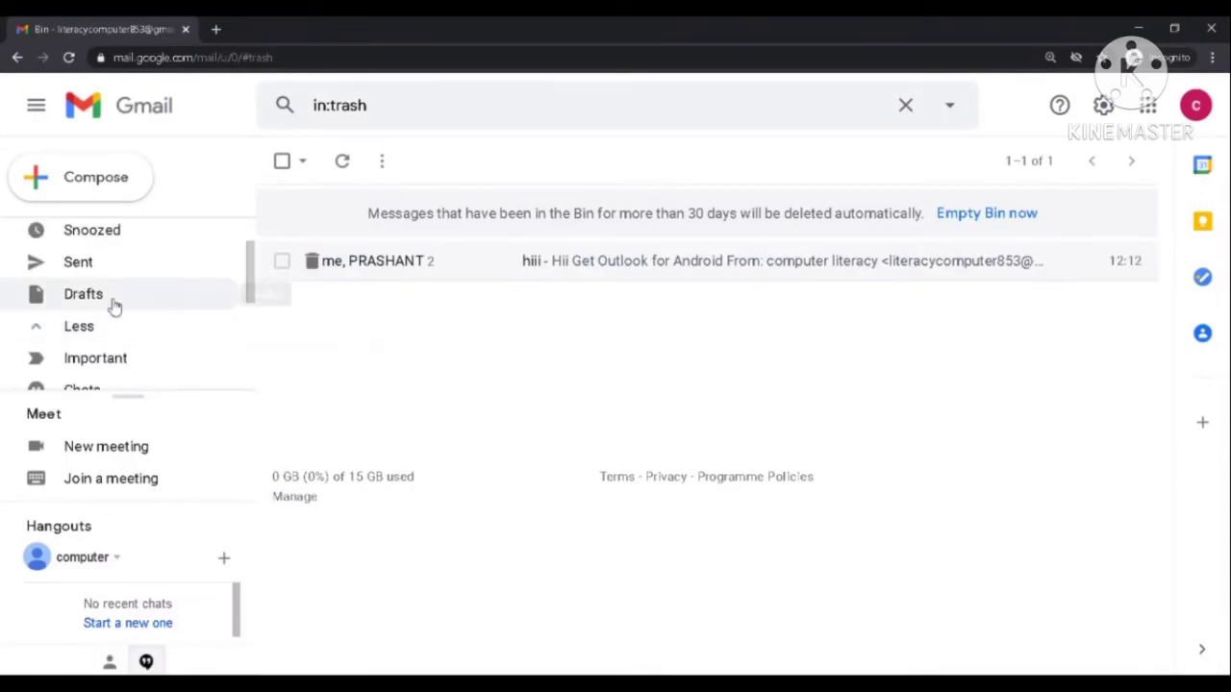
left_click(282, 261)
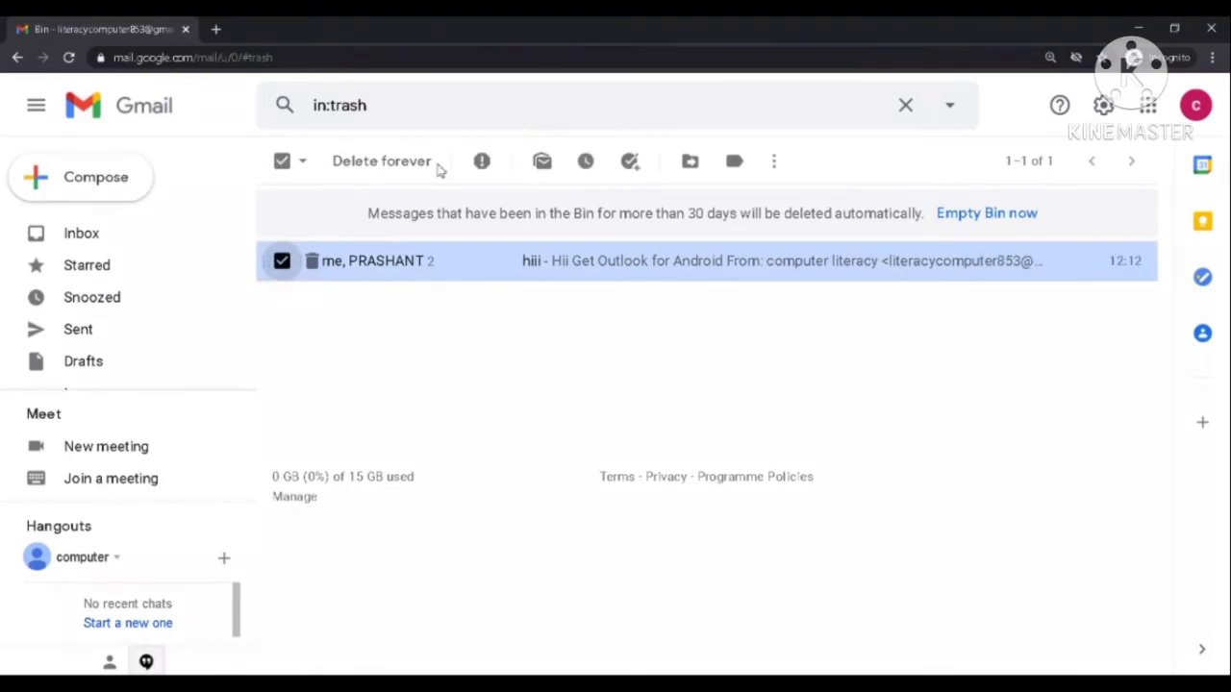
left_click(691, 163)
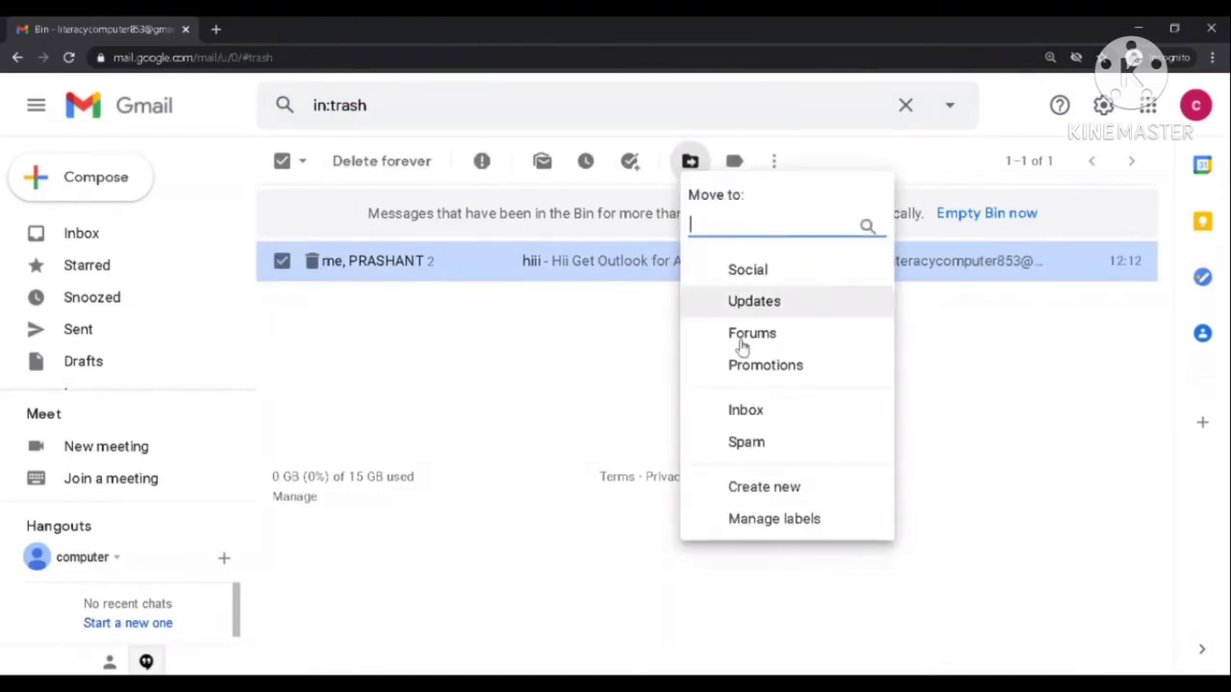
left_click(741, 411)
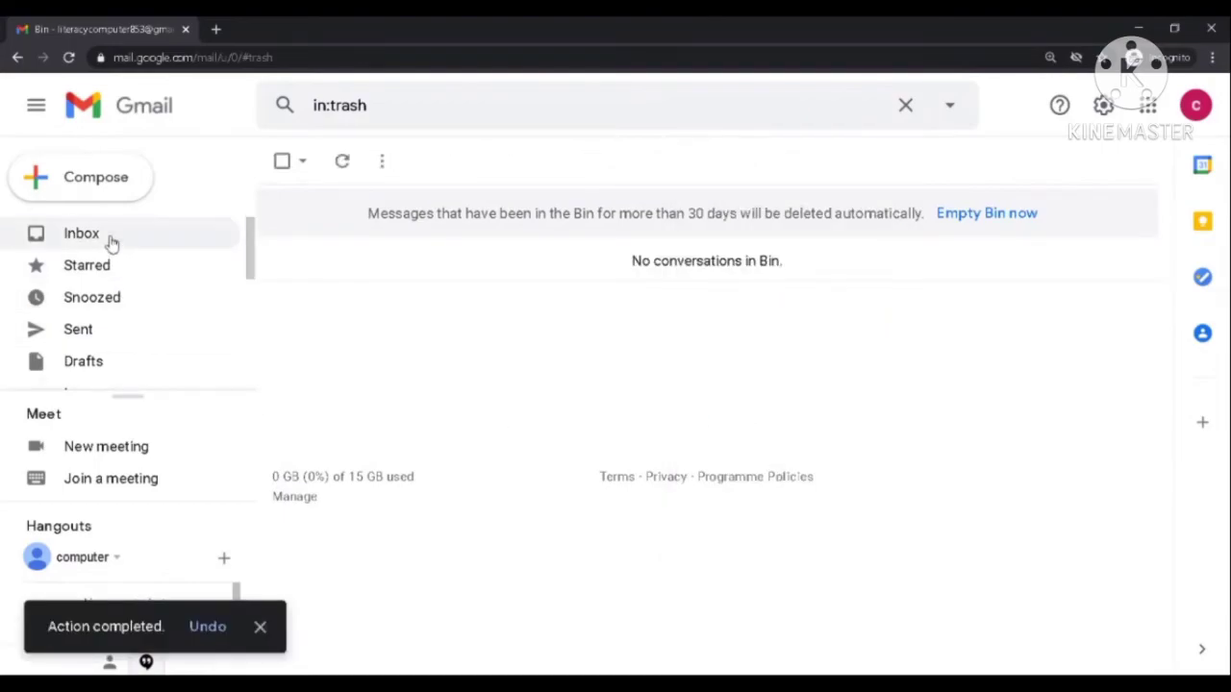
left_click(113, 236)
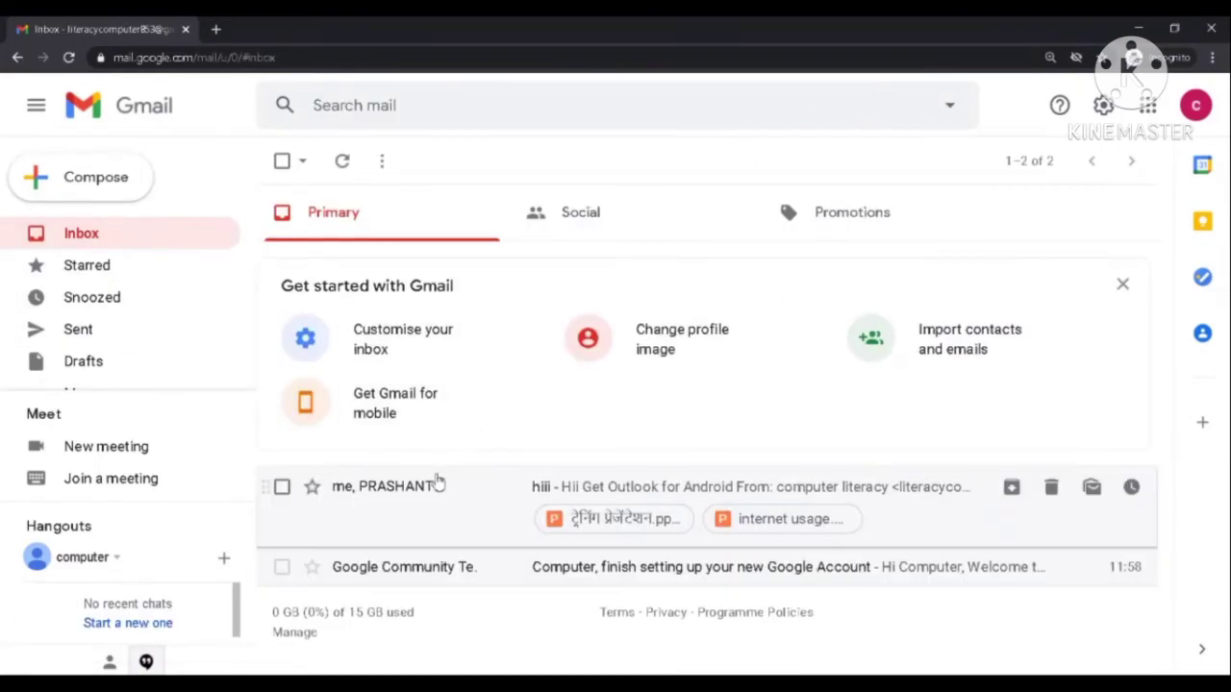
left_click(282, 487)
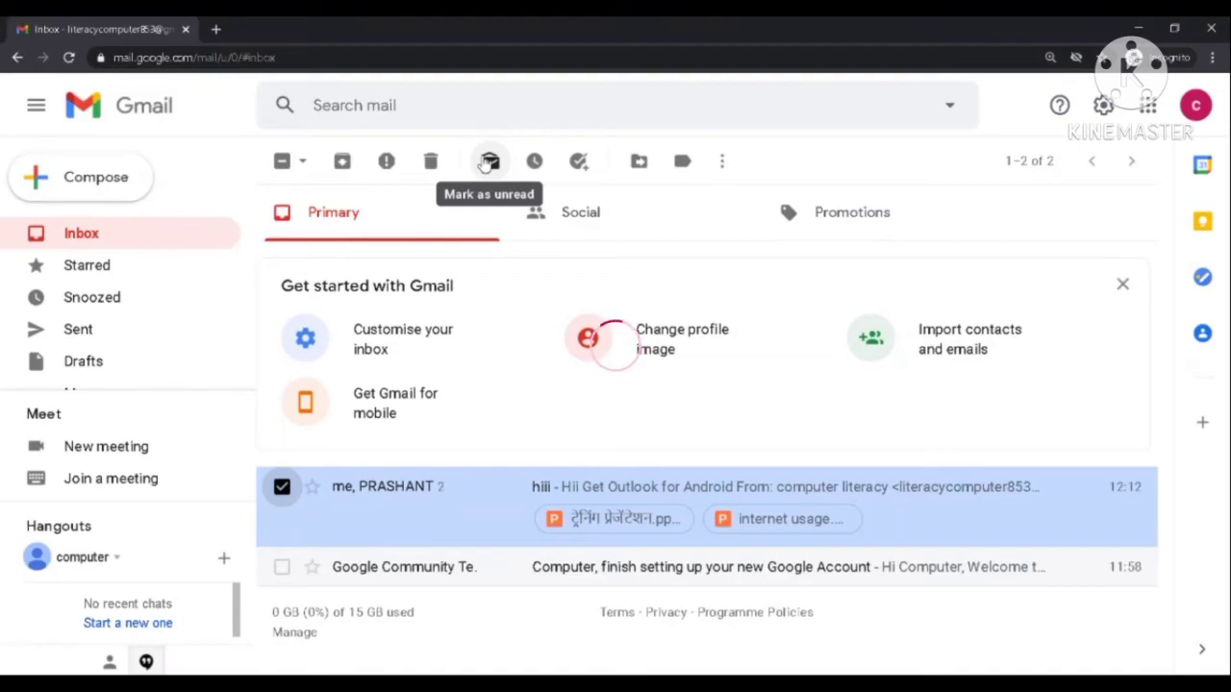
Mark the hiii conversation as unread and dismiss the confirmation notice.
left_click(491, 161)
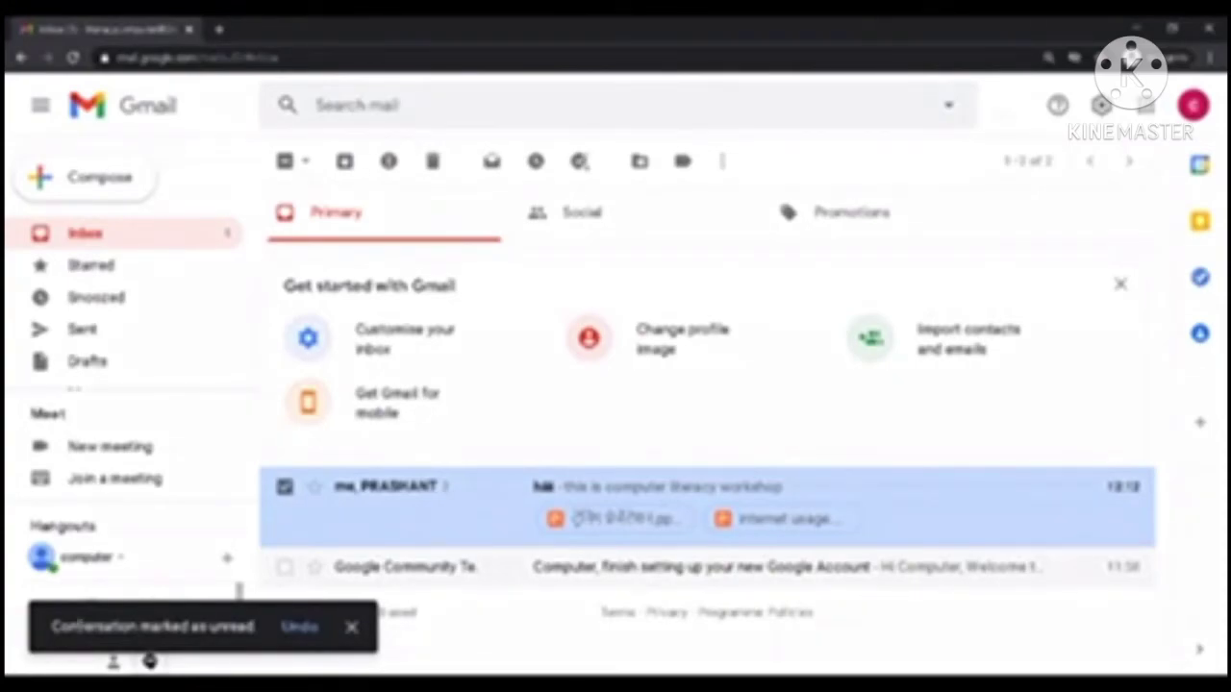
left_click(349, 629)
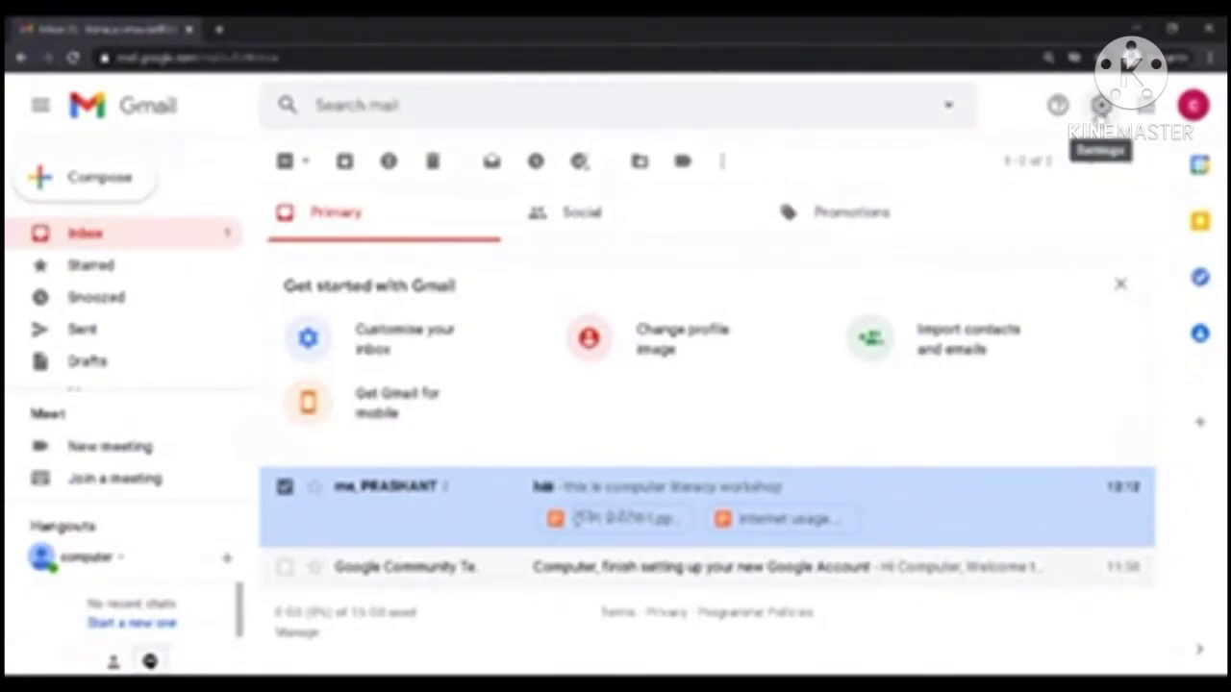
Scroll through the Quick settings panel options, then bring up the Google apps grid.
left_click(1101, 106)
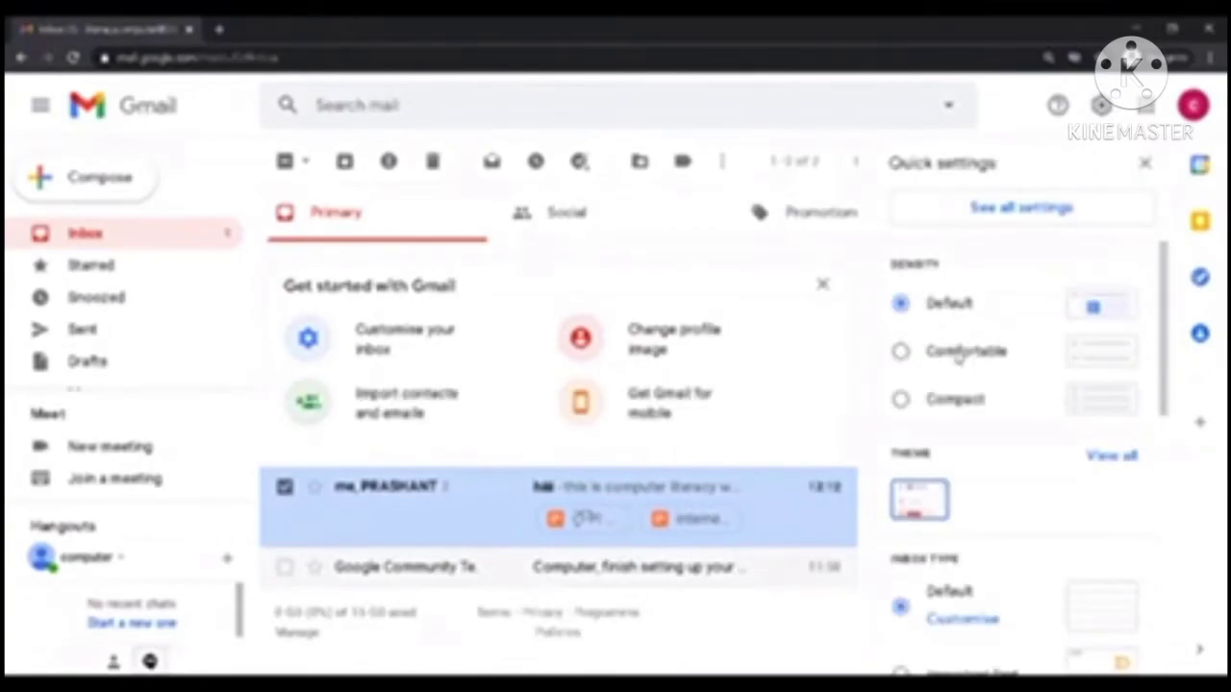
scroll(957, 354, "down", 3)
scroll(957, 354, "down", 3)
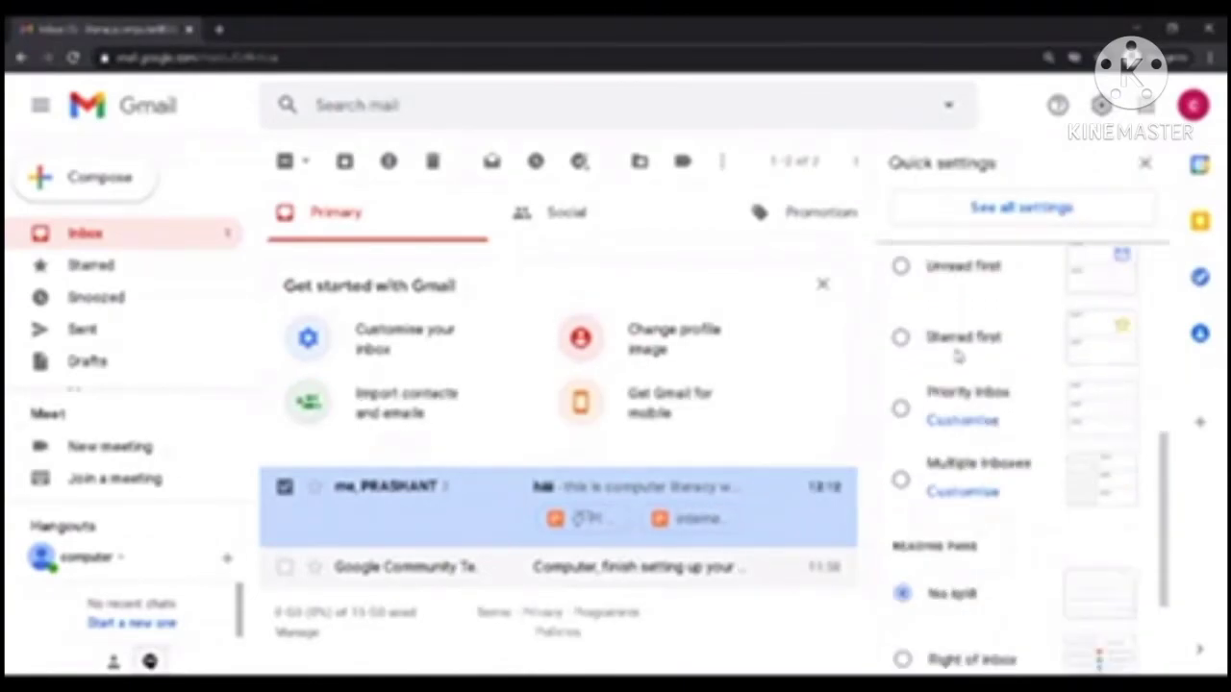
scroll(957, 356, "down", 2)
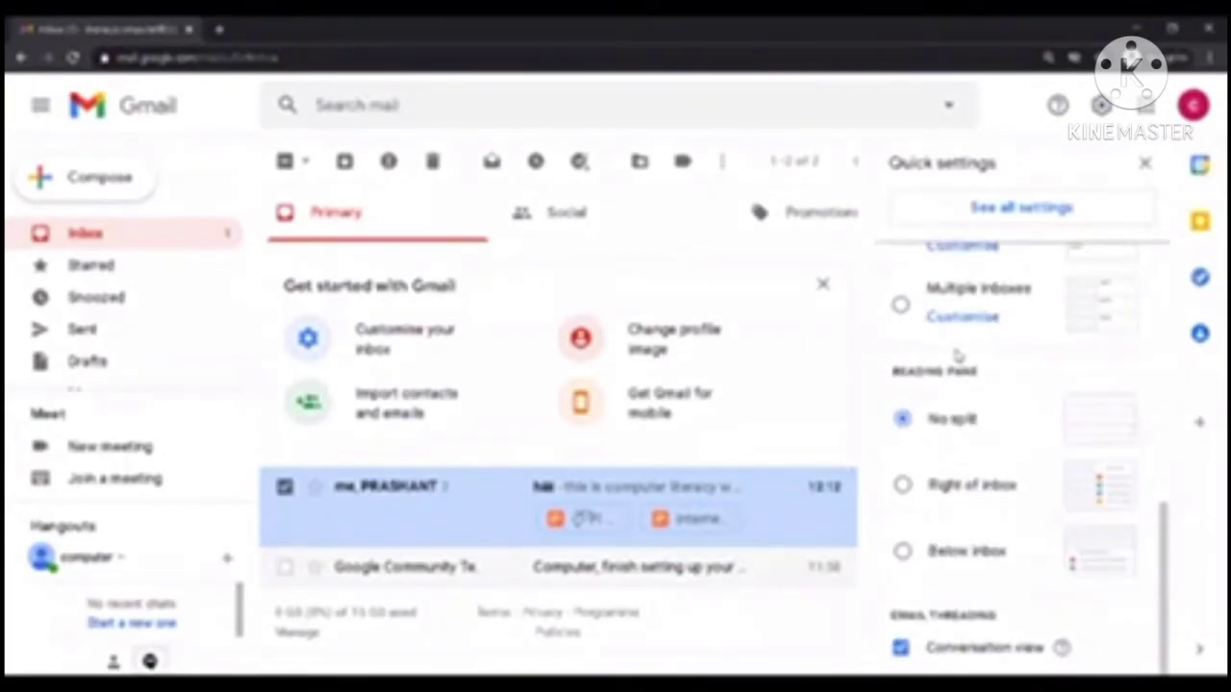
scroll(957, 354, "up", 8)
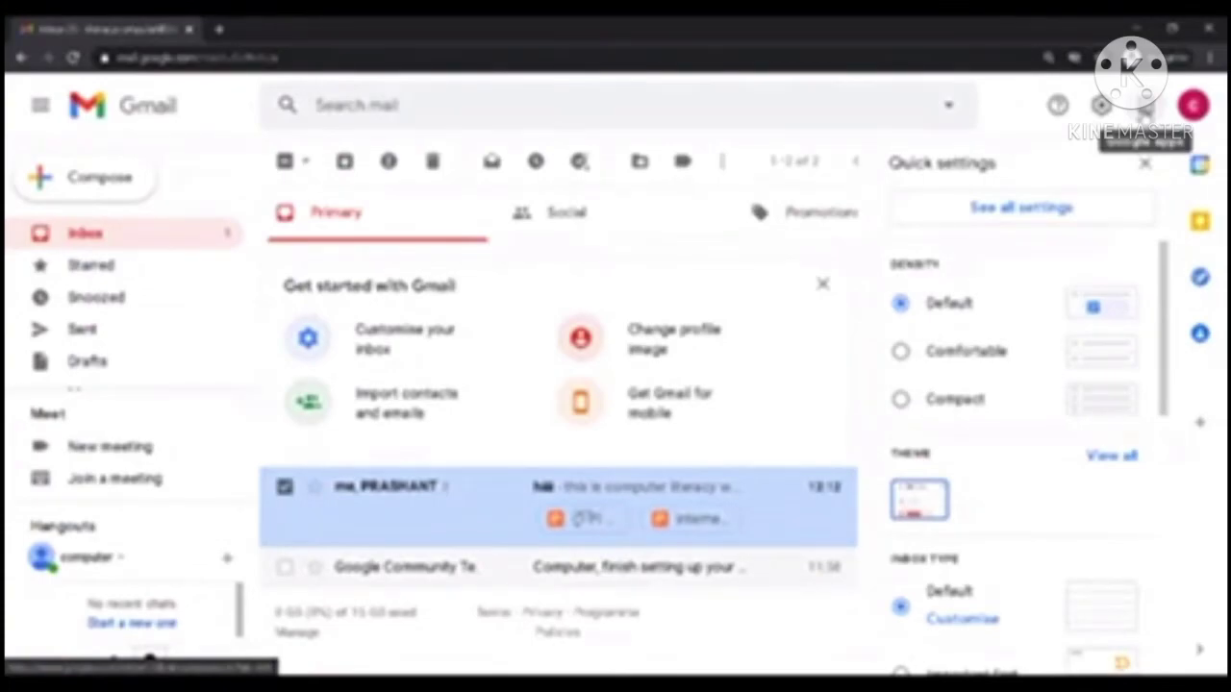
left_click(1145, 106)
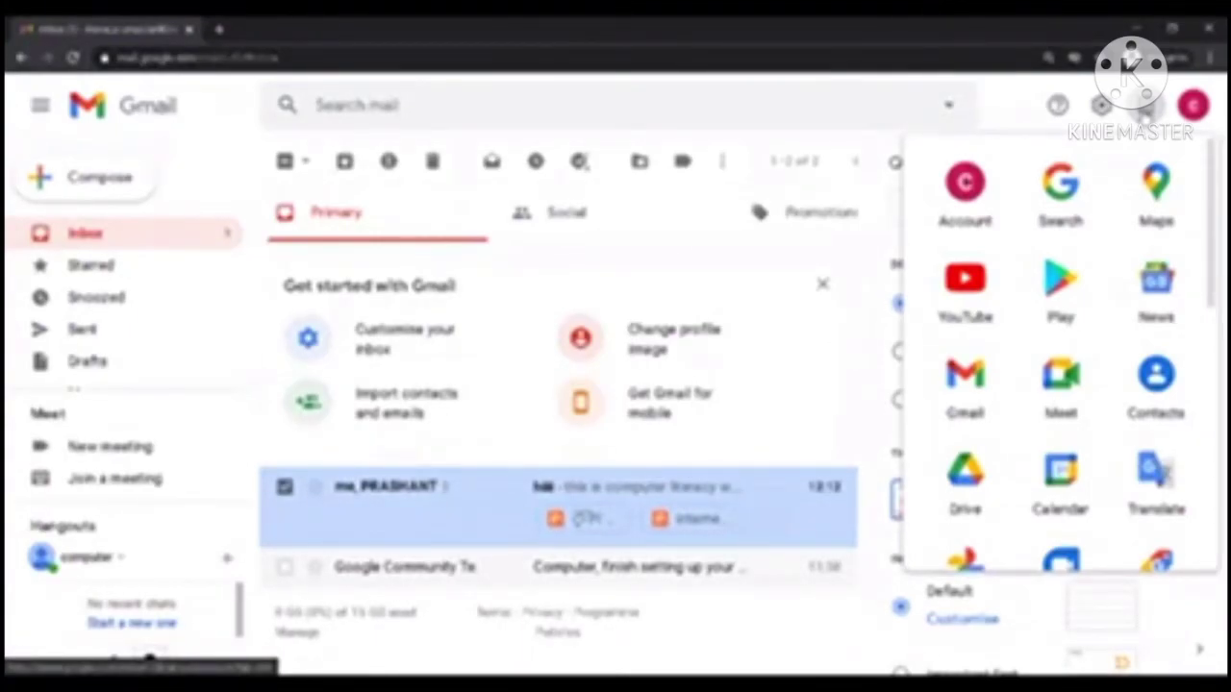
Scroll through the Google apps list, then show the signed-in account panel.
scroll(1072, 277, "down", 4)
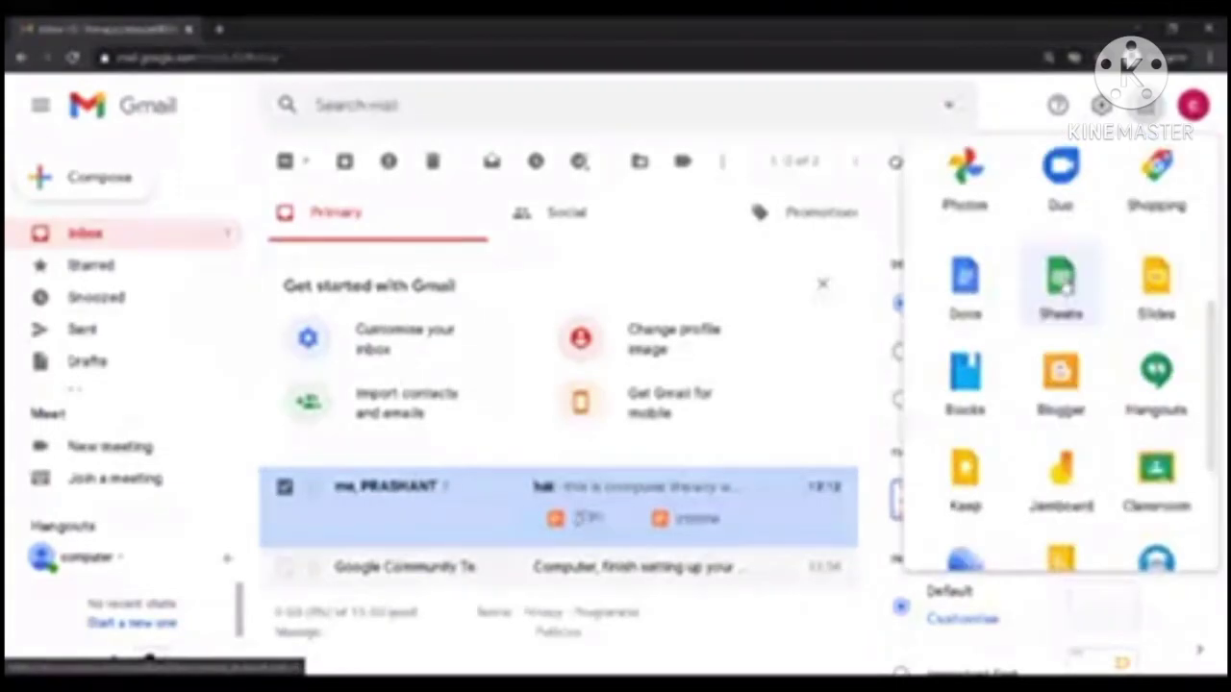
scroll(1066, 279, "down", 3)
scroll(1065, 285, "up", 1)
scroll(1065, 286, "down", 1)
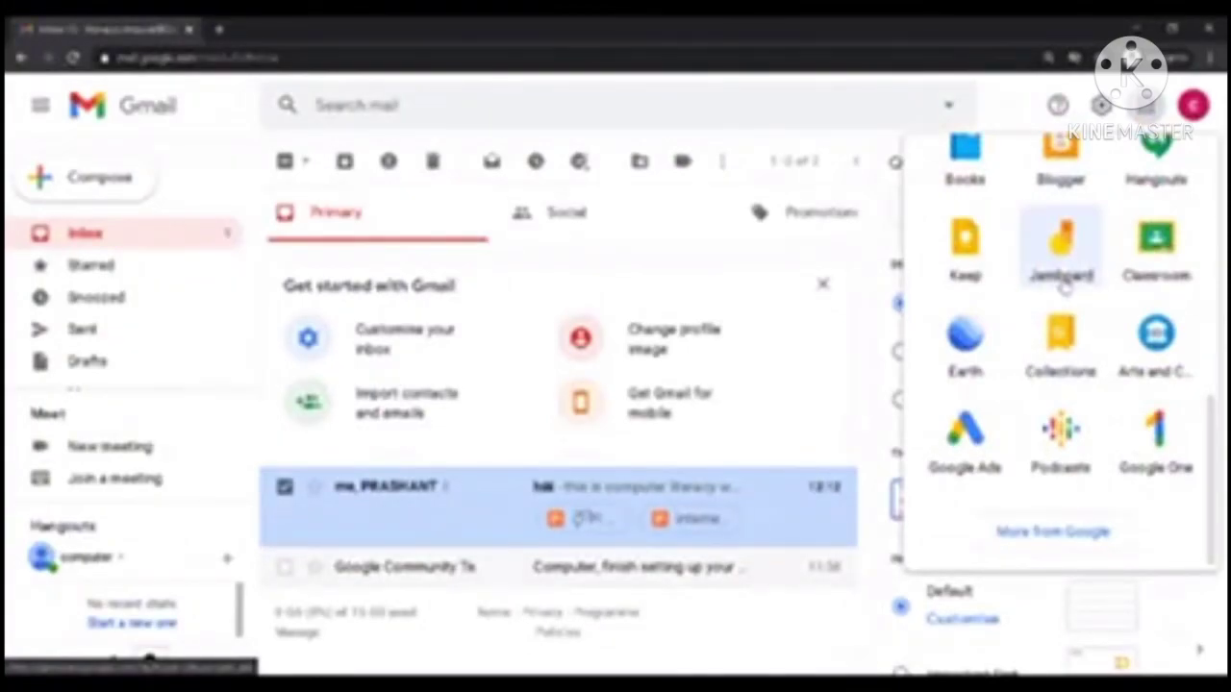
scroll(1065, 286, "up", 7)
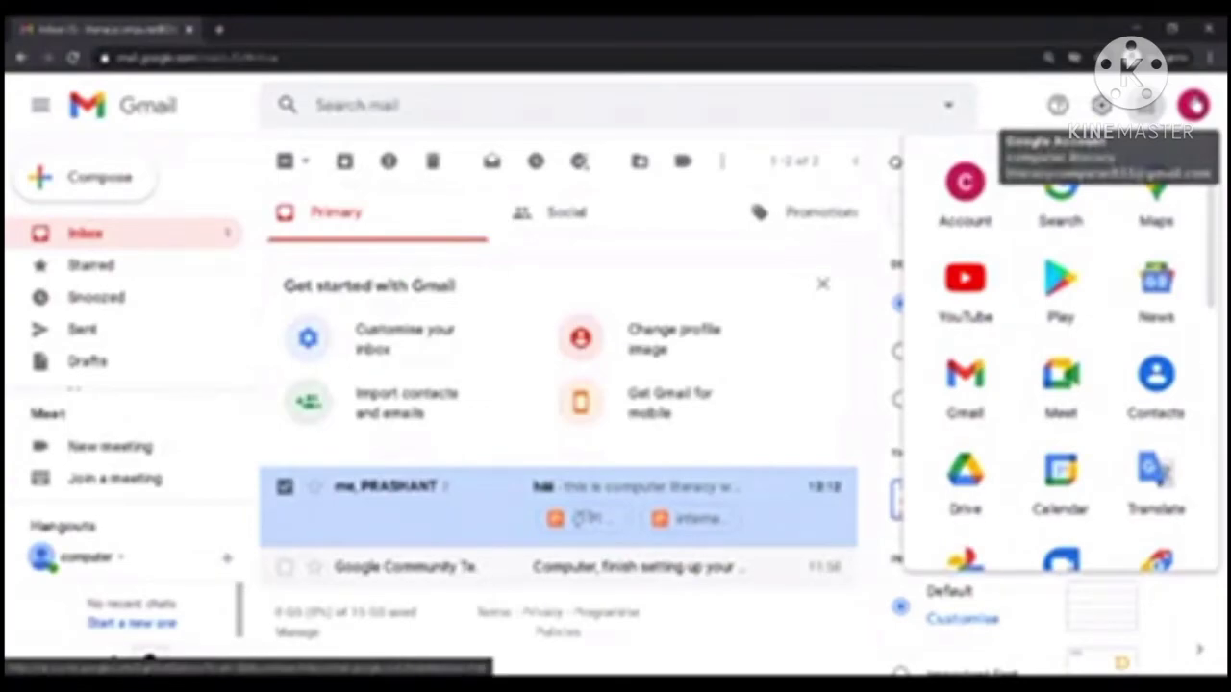
left_click(1194, 105)
left_click(1193, 105)
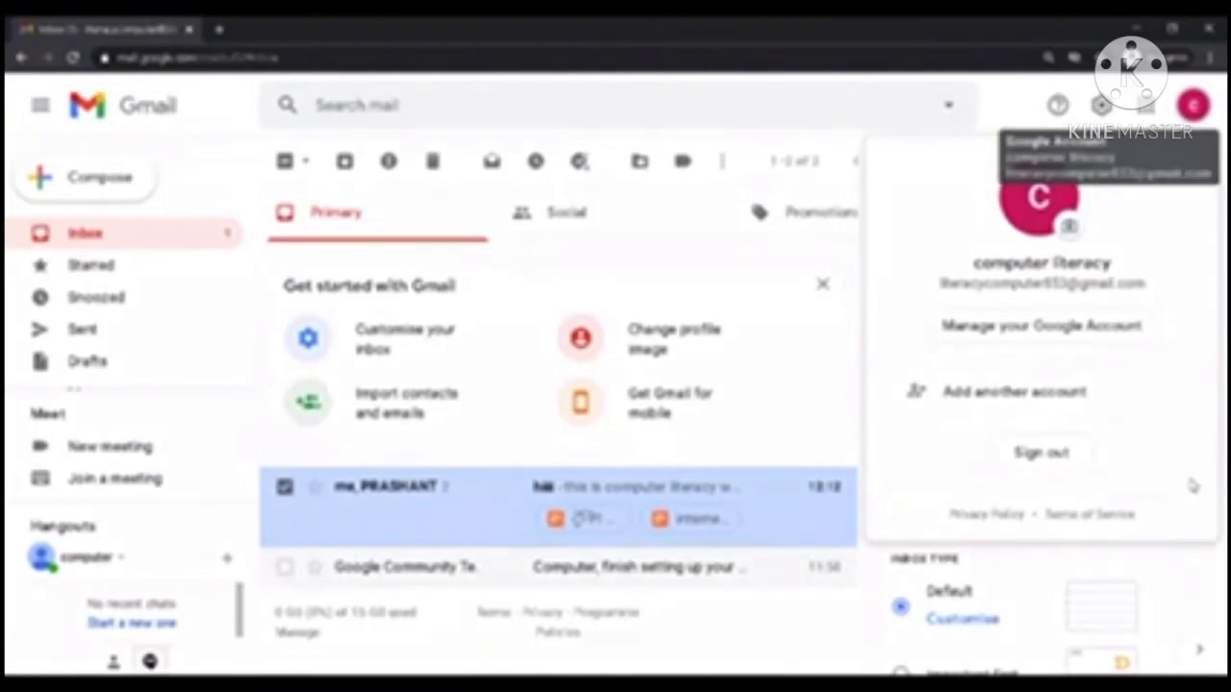
Close the Google account panel, then open and dismiss Chrome's main menu.
left_click(1193, 102)
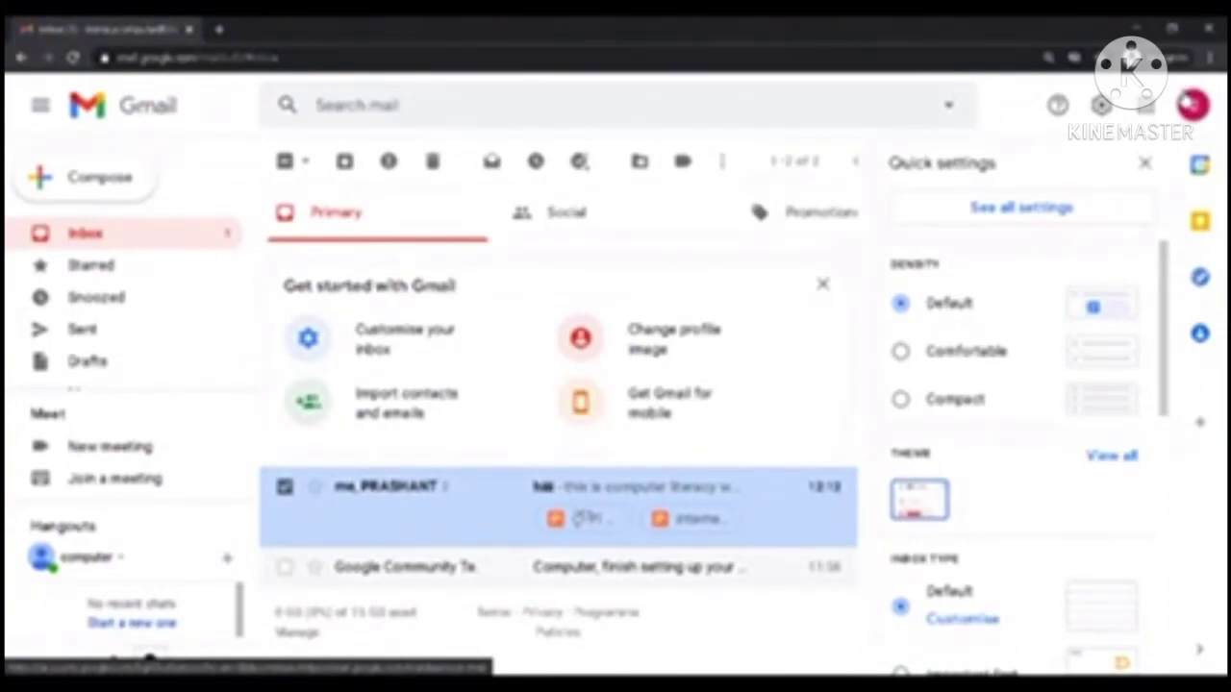
left_click(1210, 57)
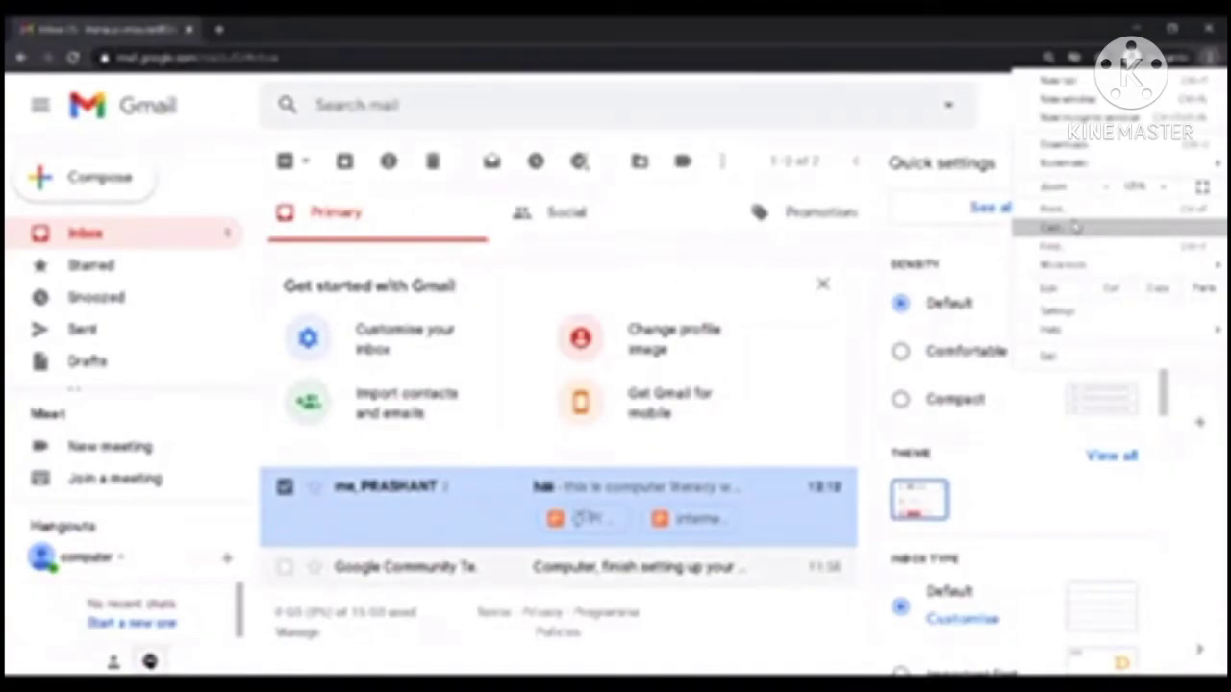
left_click(986, 115)
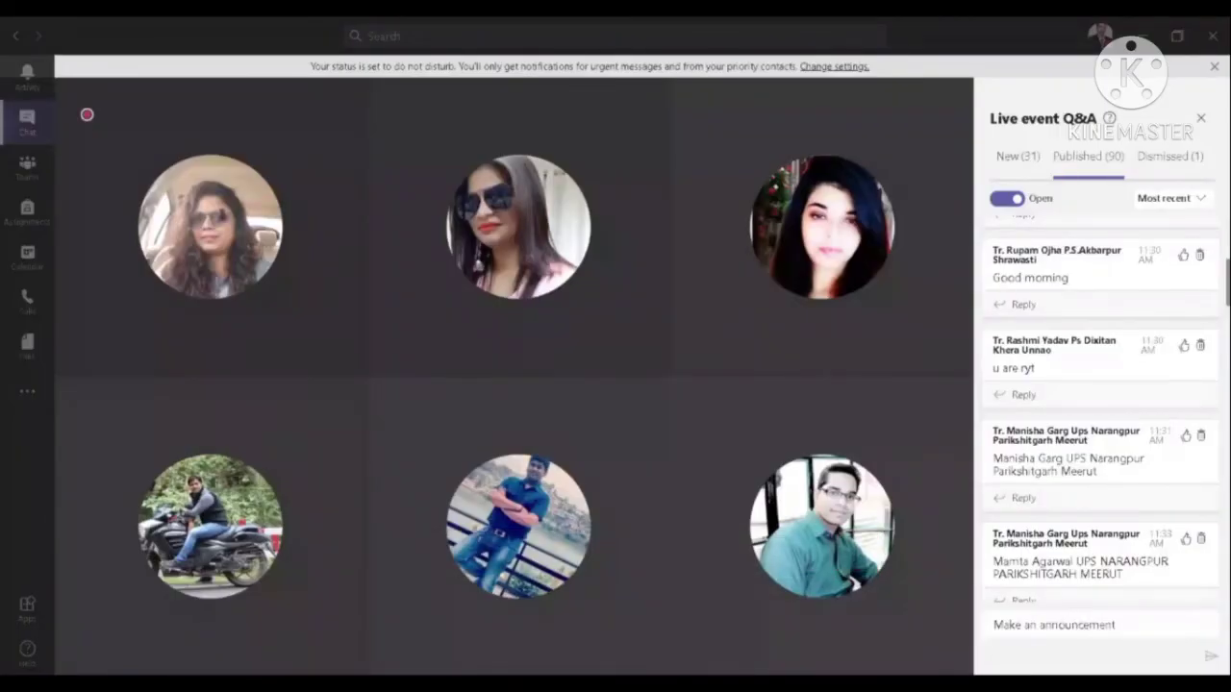
Stop sharing in the Teams meeting to return to the desktop.
mouse_move(564, 543)
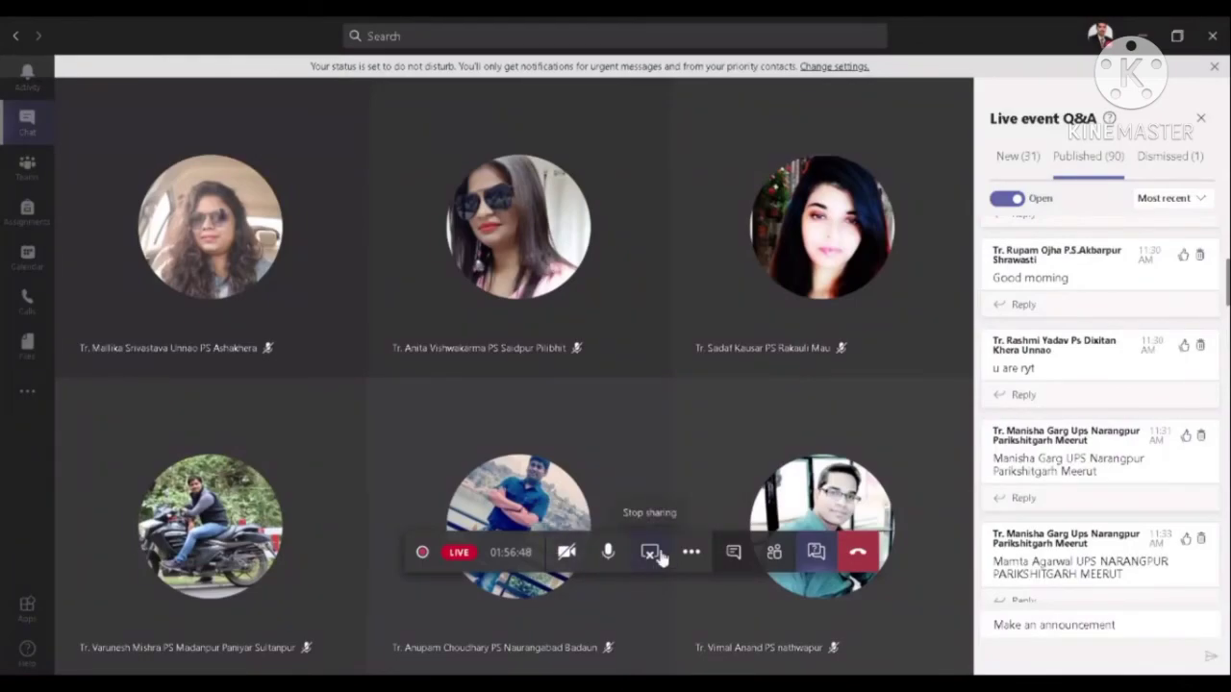
left_click(650, 553)
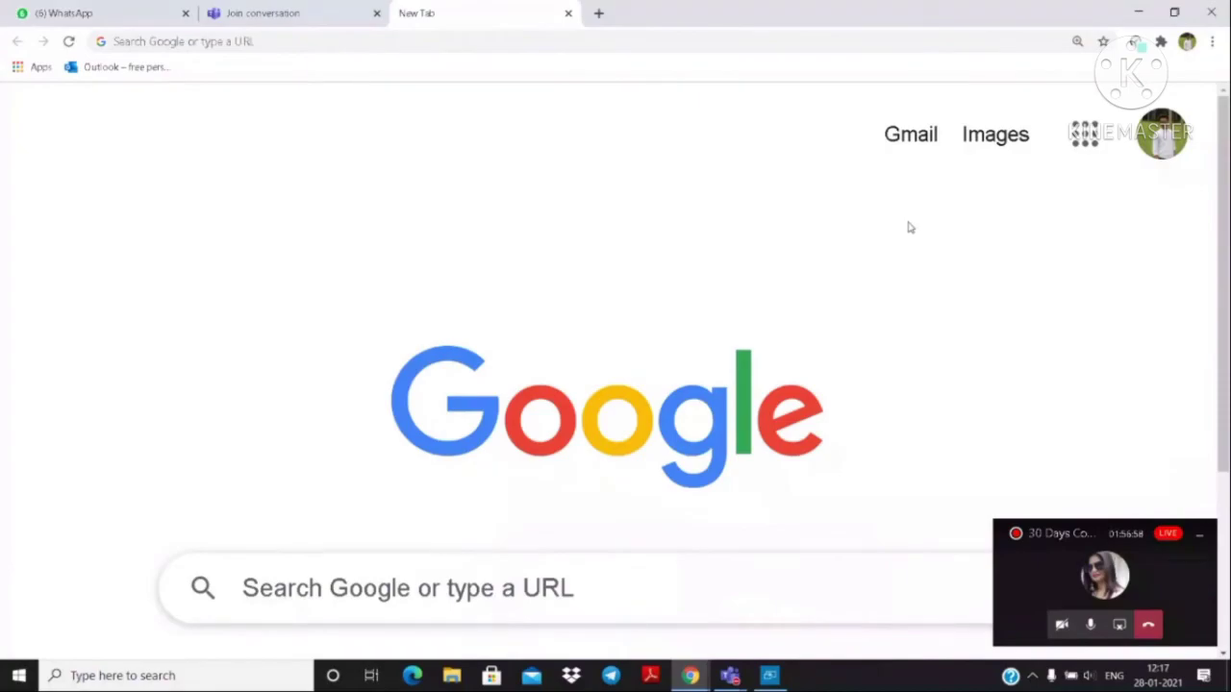
Bring Chrome's New Tab window to the front and list its recently closed tabs under History.
left_click(694, 668)
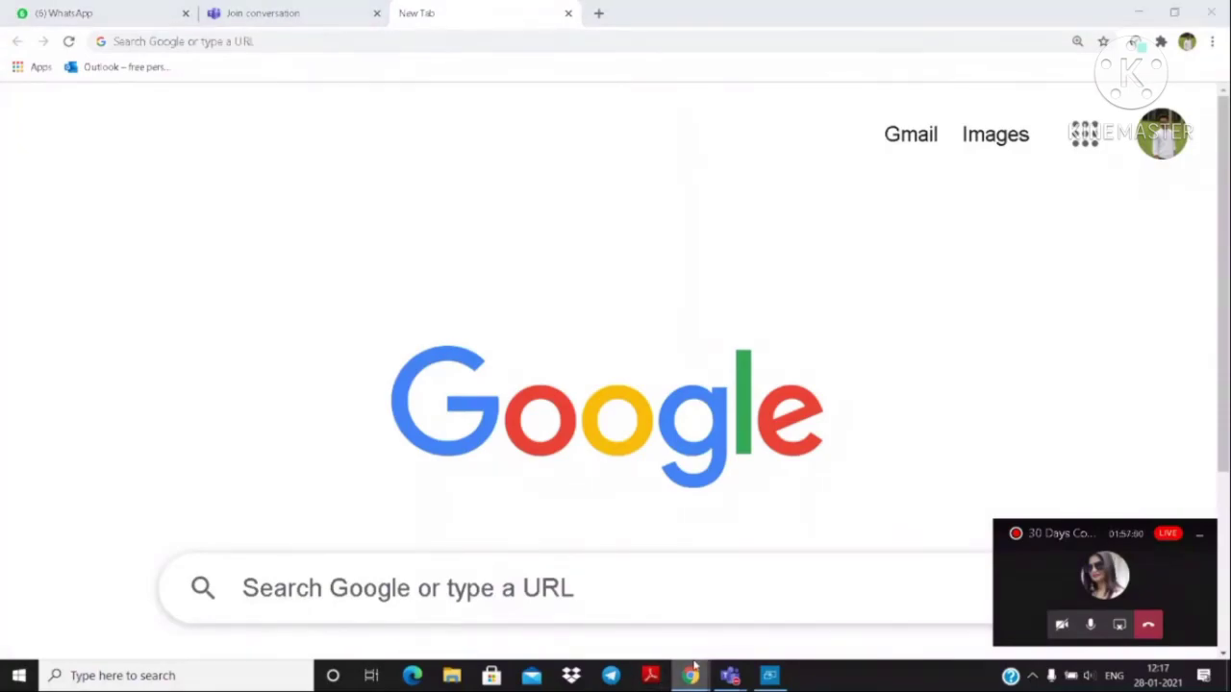
left_click(784, 608)
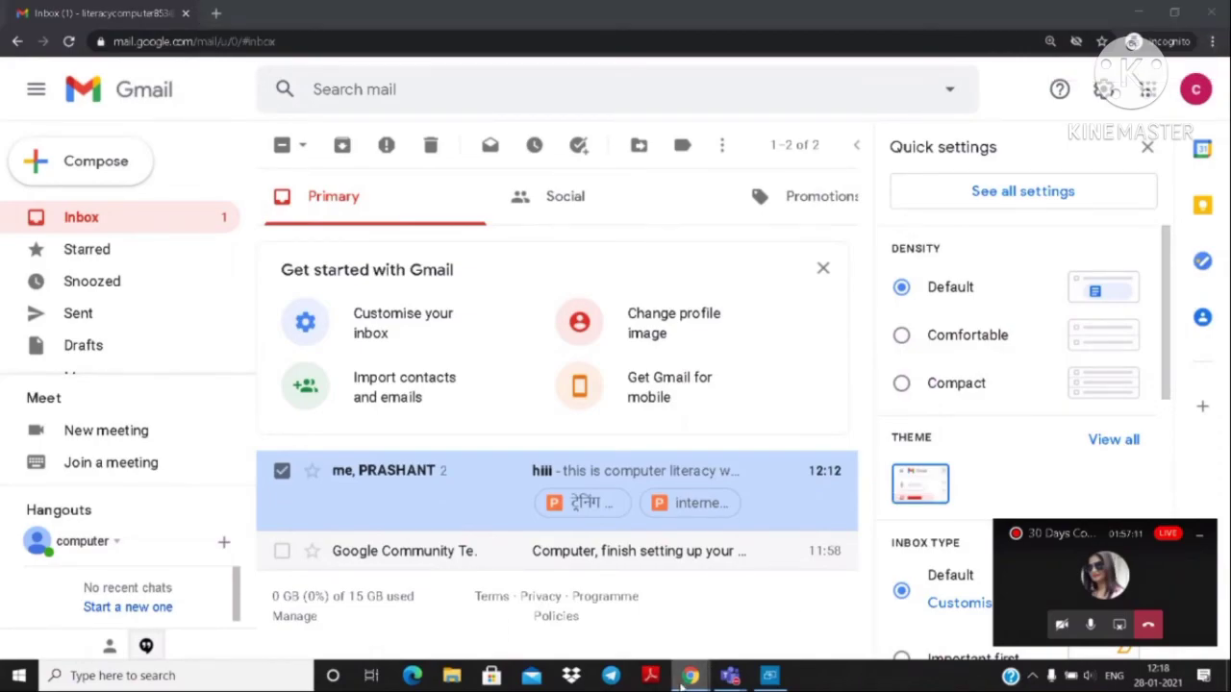
mouse_move(704, 666)
left_click(651, 630)
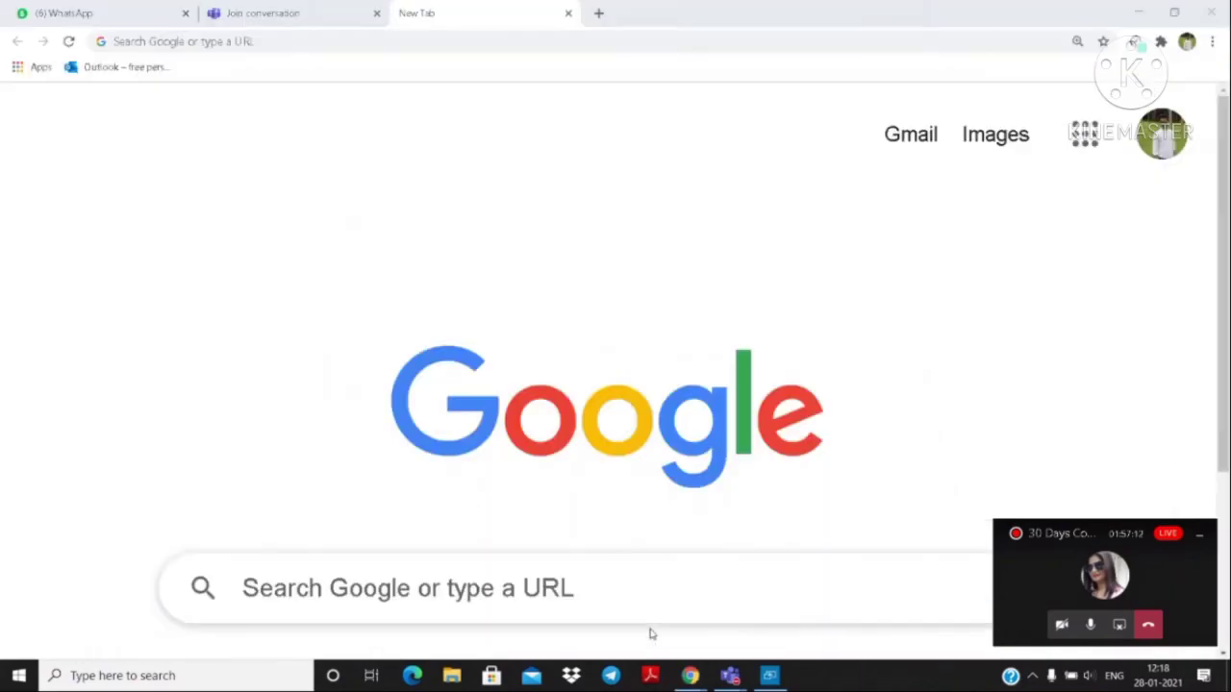
left_click(1214, 42)
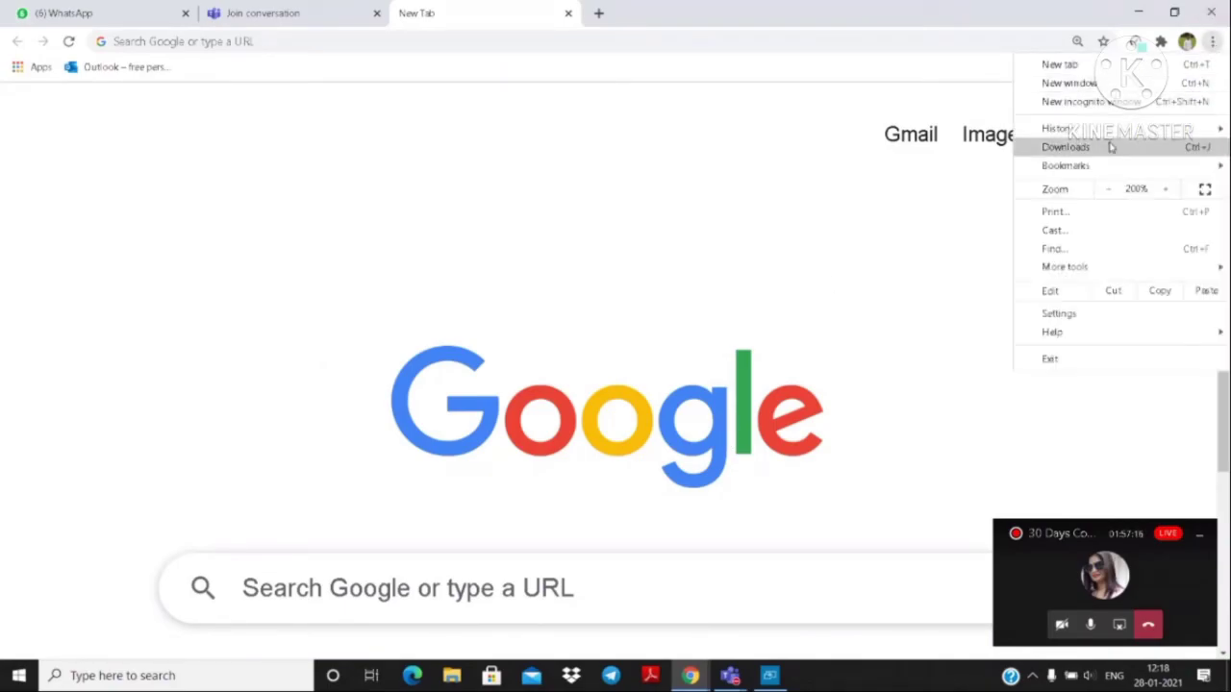
mouse_move(1064, 135)
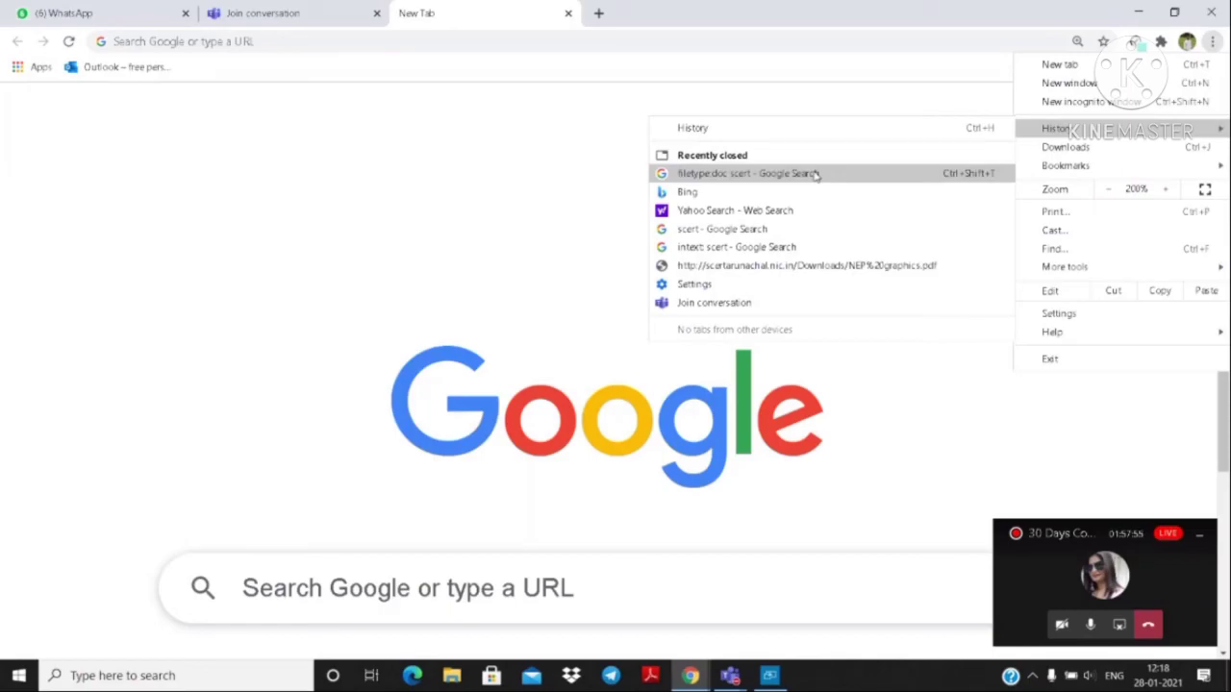
Open Chrome Settings and enlarge the page zoom to 125%.
left_click(1060, 315)
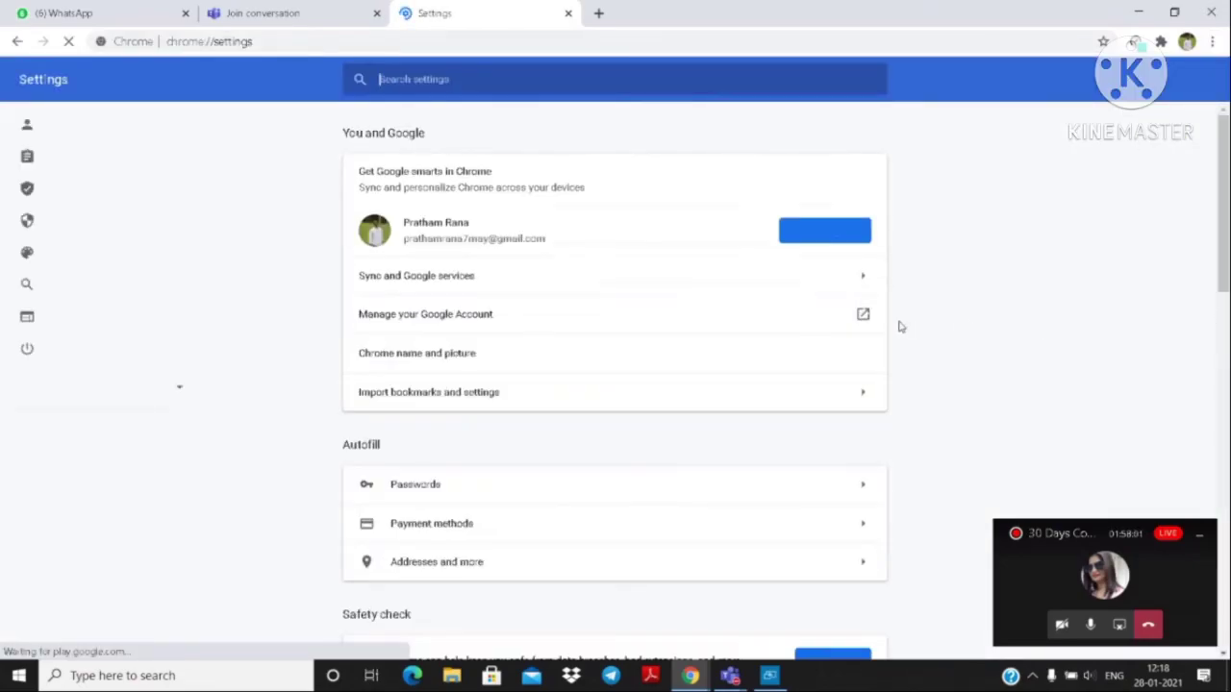
left_click(1213, 42)
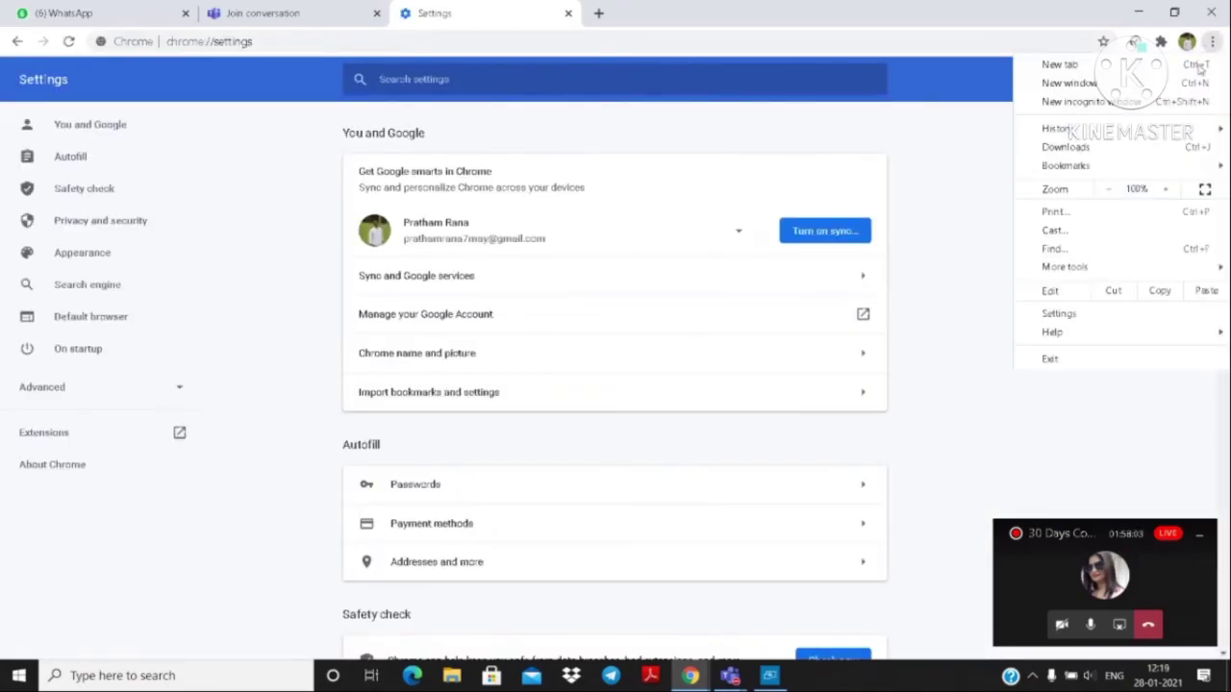
left_click(1164, 188)
left_click(1164, 189)
left_click(997, 145)
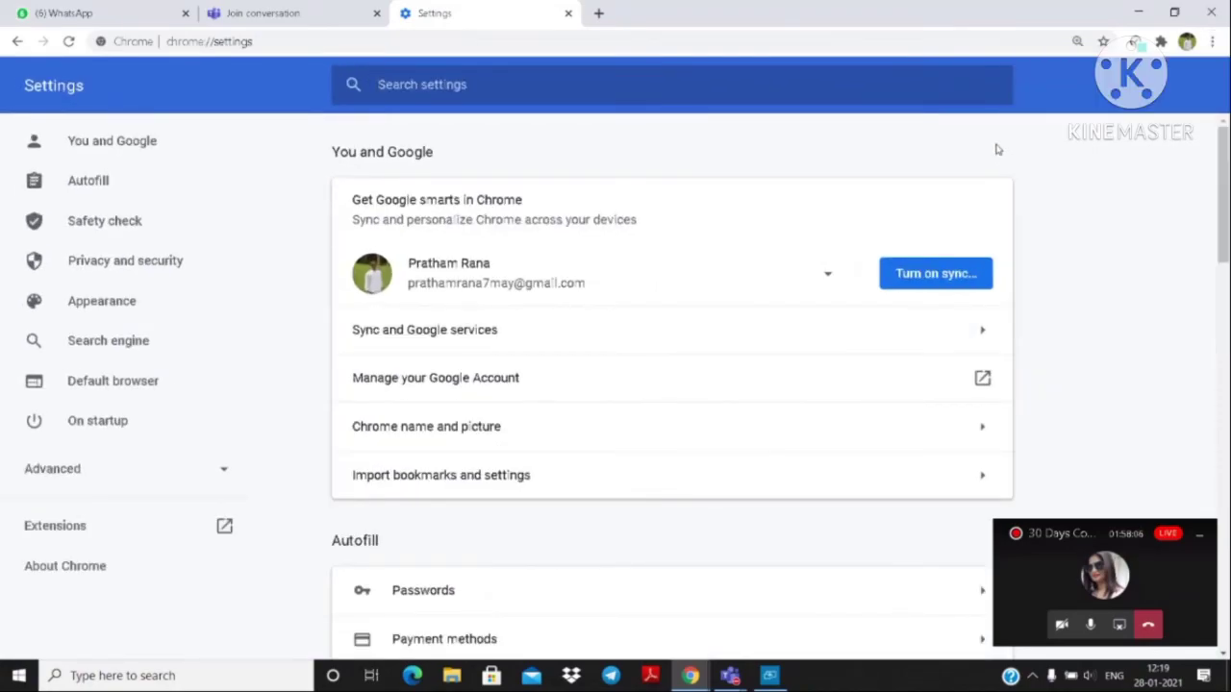
Clear the last 24 hours of browsing history, cookies and cached files.
scroll(760, 298, "down", 4)
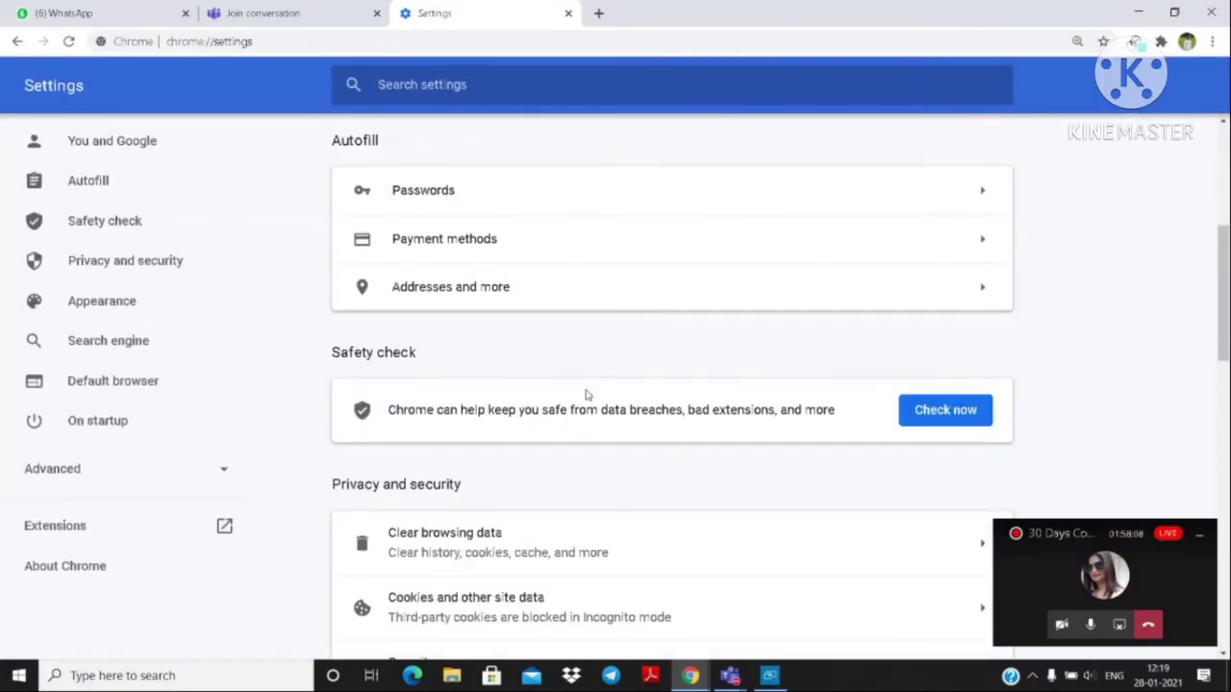
scroll(584, 396, "down", 1)
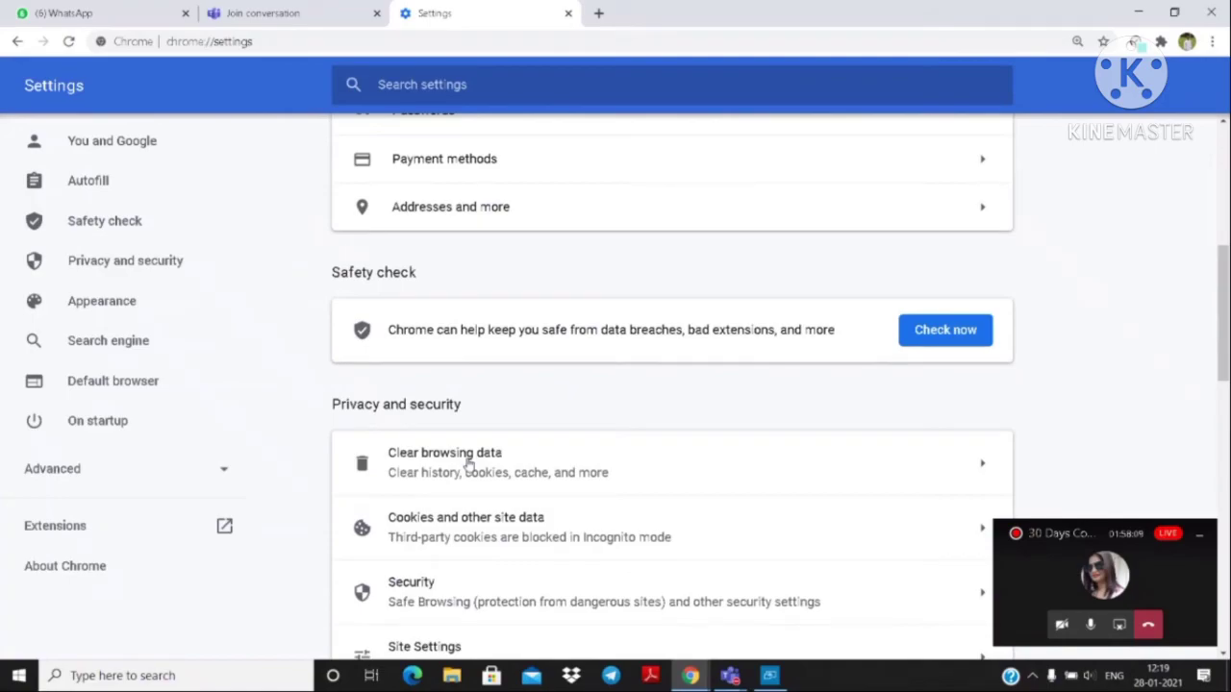
left_click(468, 465)
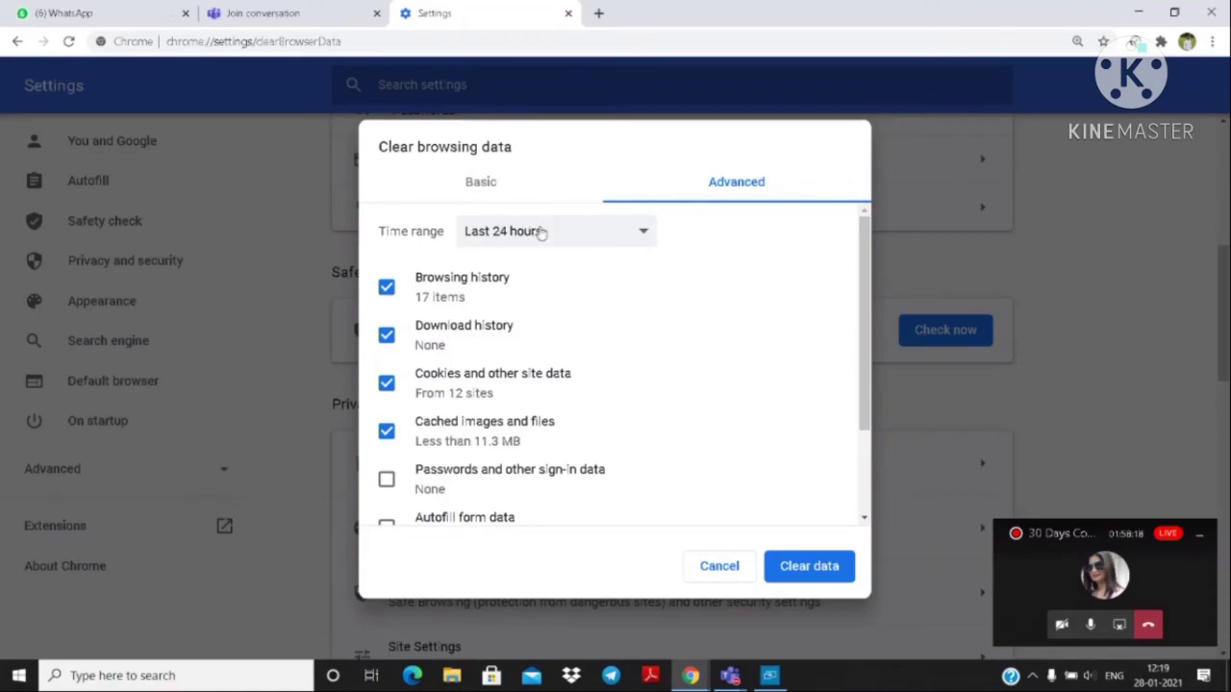
left_click(809, 566)
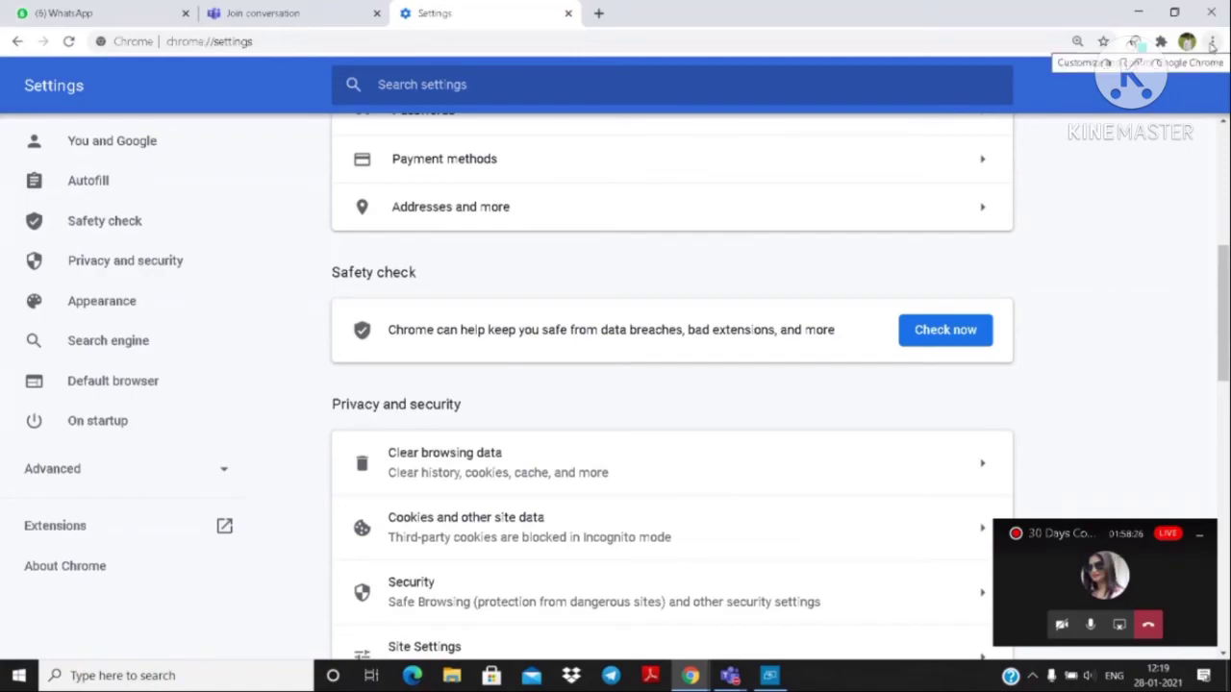
left_click(1213, 44)
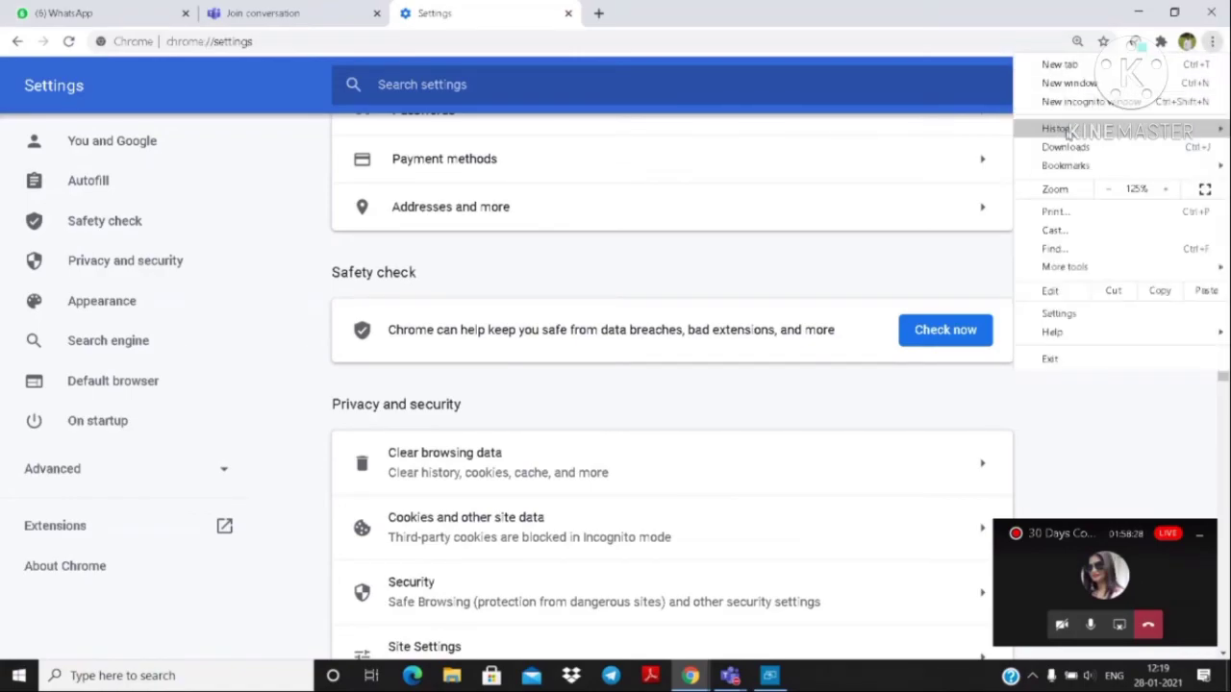
mouse_move(1065, 137)
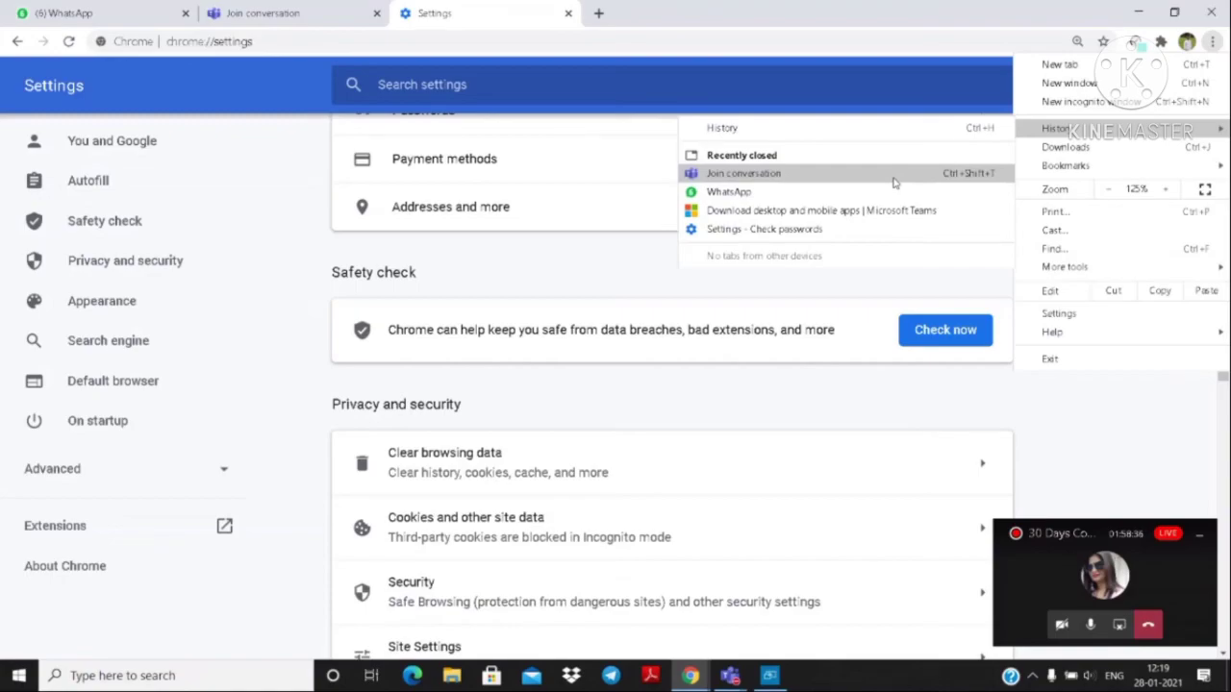
left_click(1041, 435)
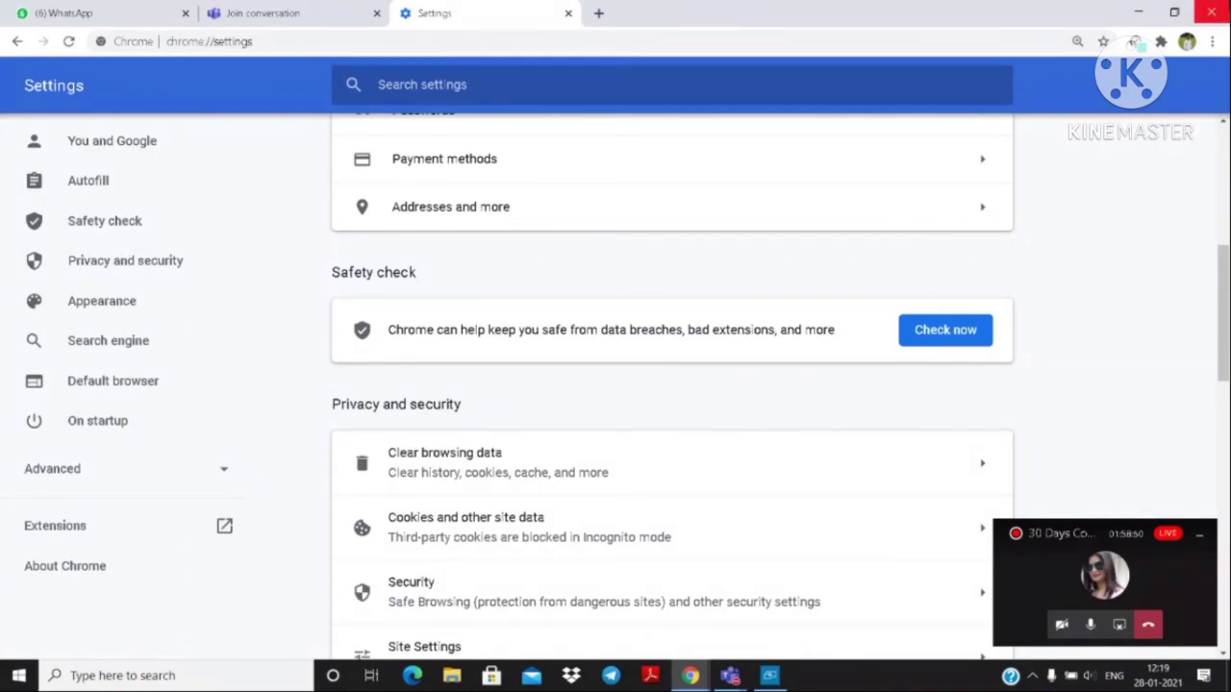
mouse_move(920, 26)
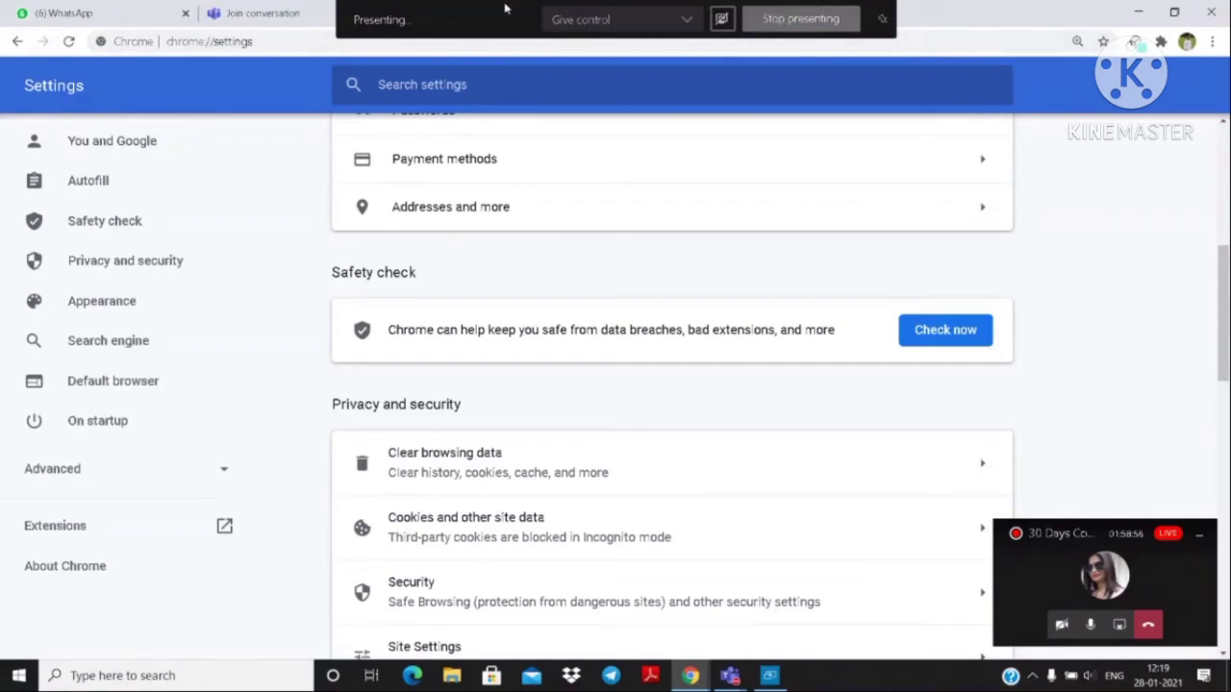
left_click(467, 11)
left_click(1136, 156)
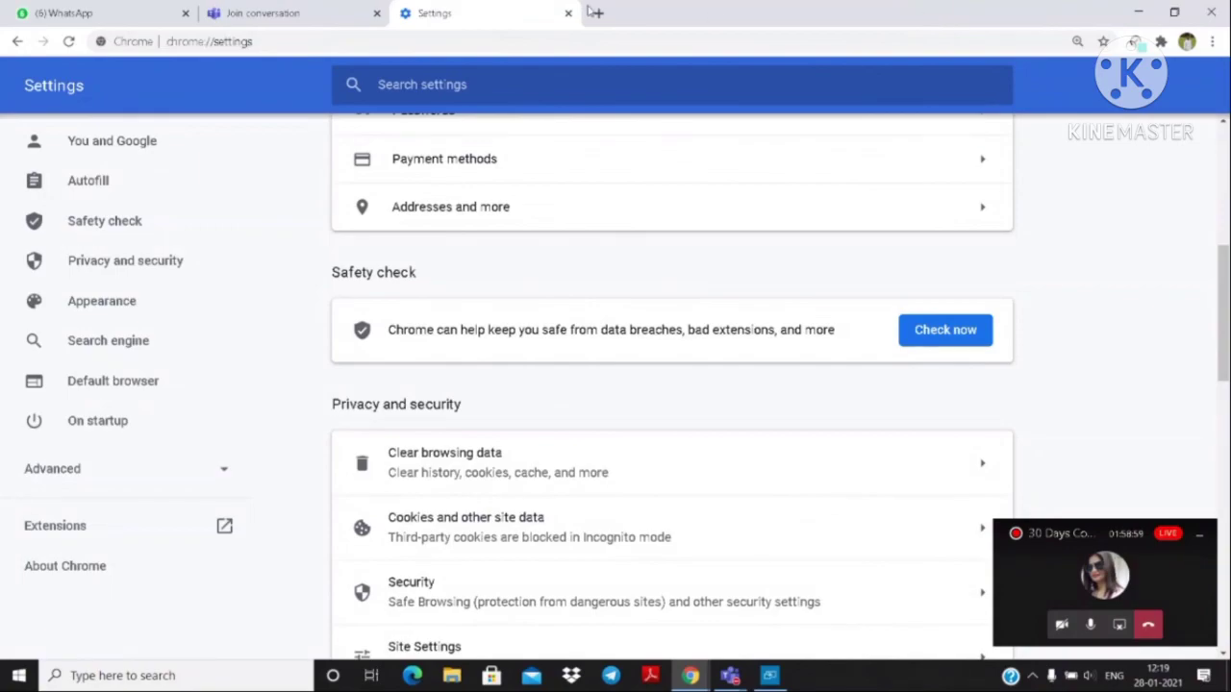
In a new tab, search Google for 'scertup' from the address bar.
left_click(598, 14)
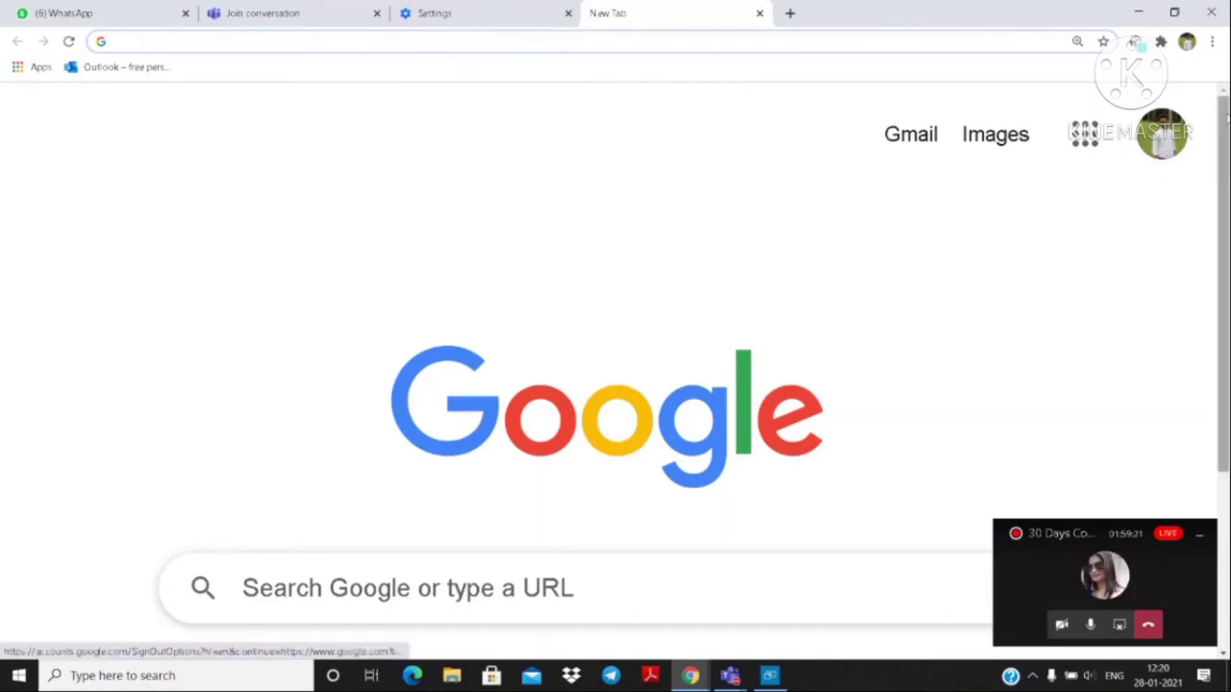
left_click(270, 49)
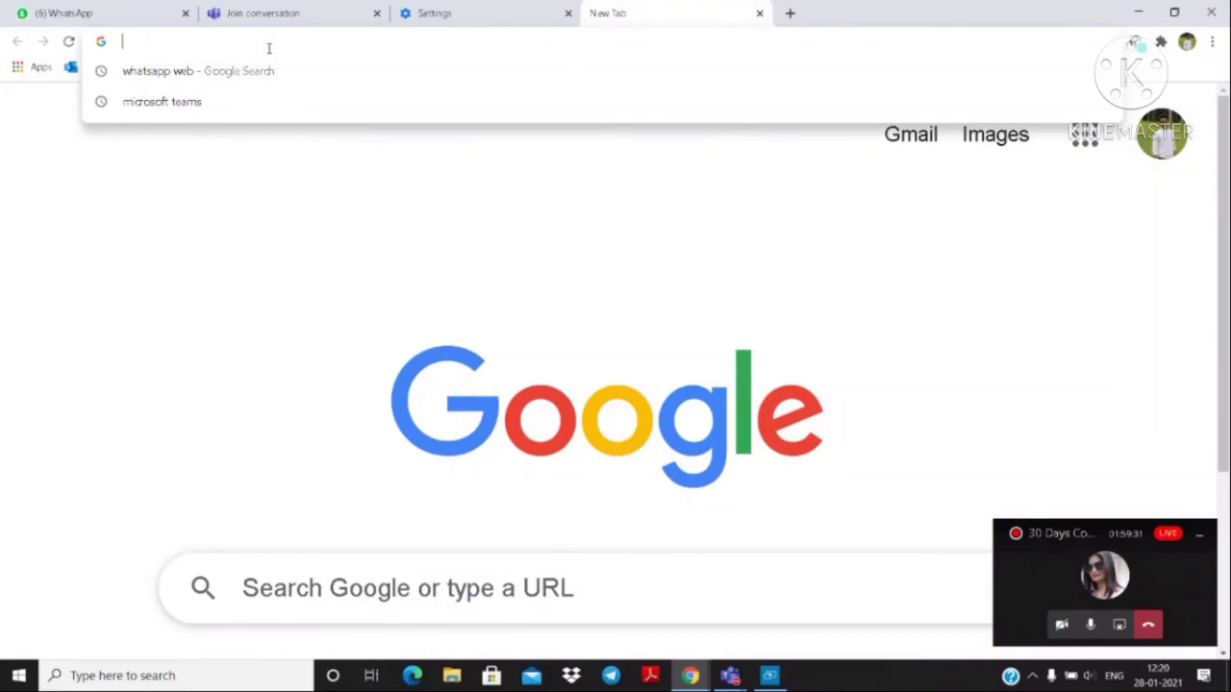
type("c")
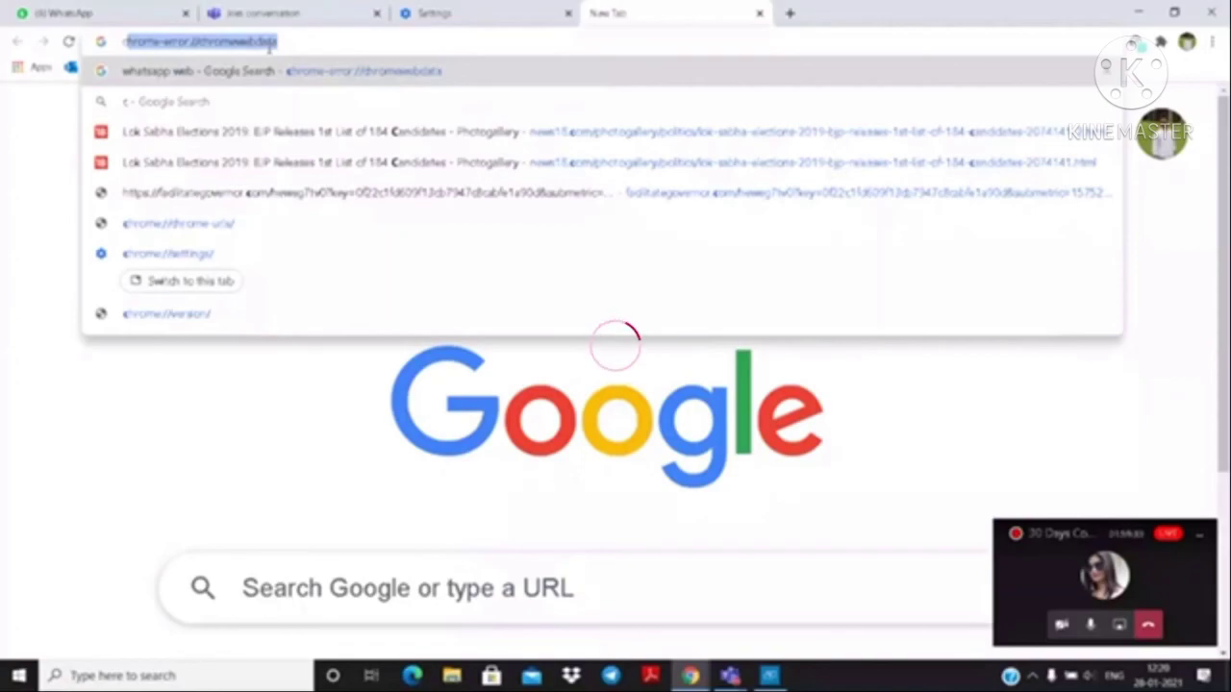
key("BackSpace")
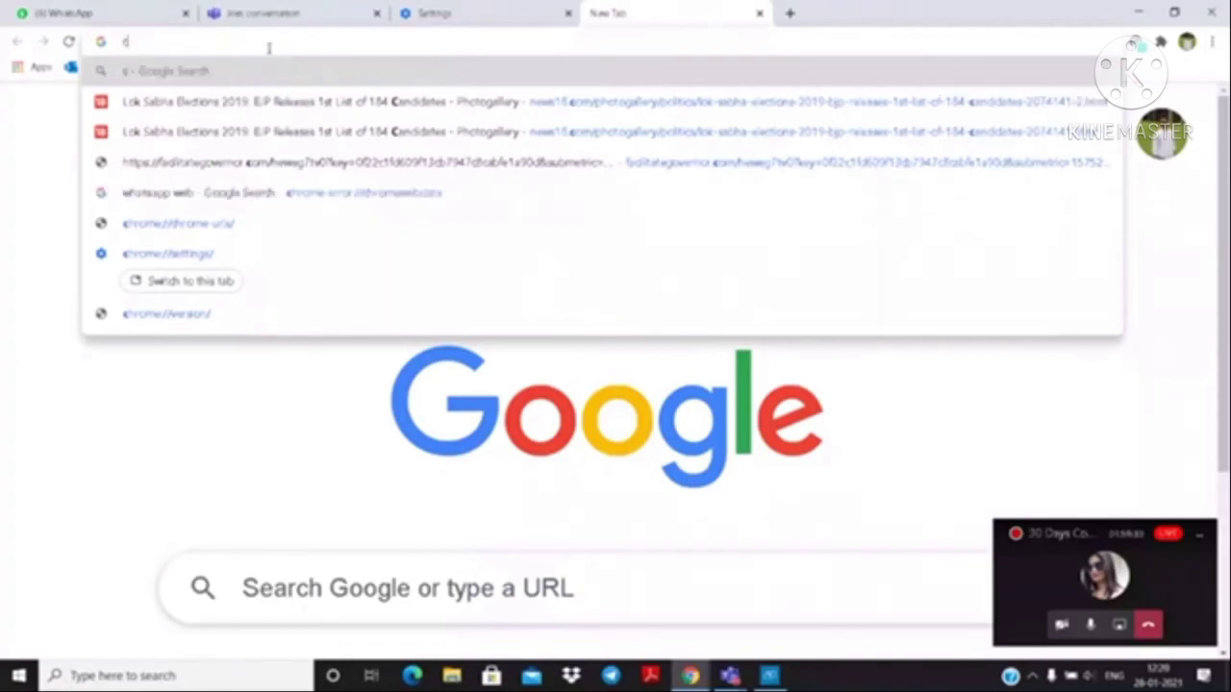
type("scertup")
key("BackSpace")
key("BackSpace")
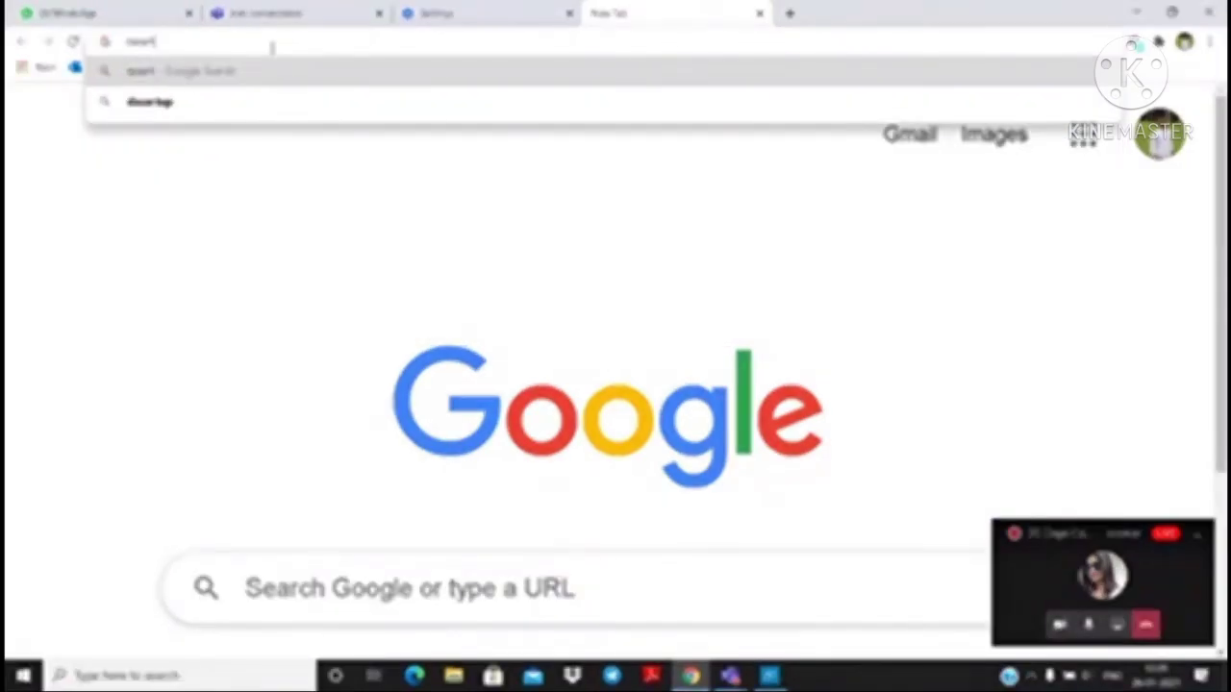
type("up")
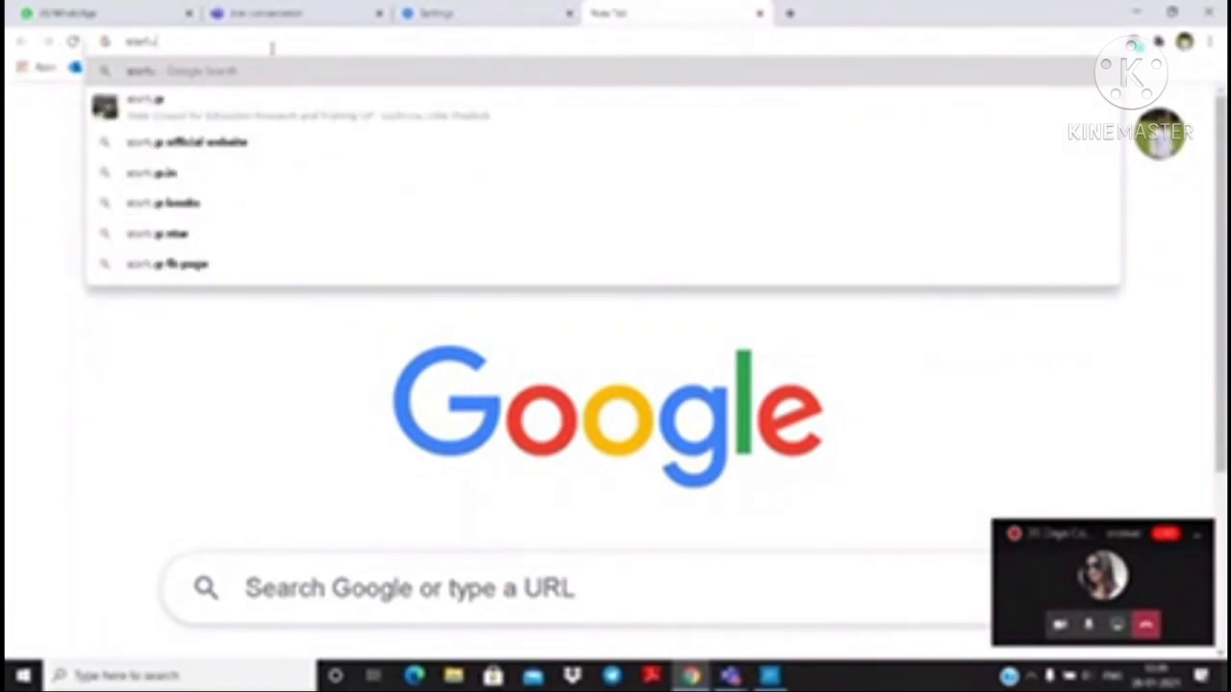
key("Return")
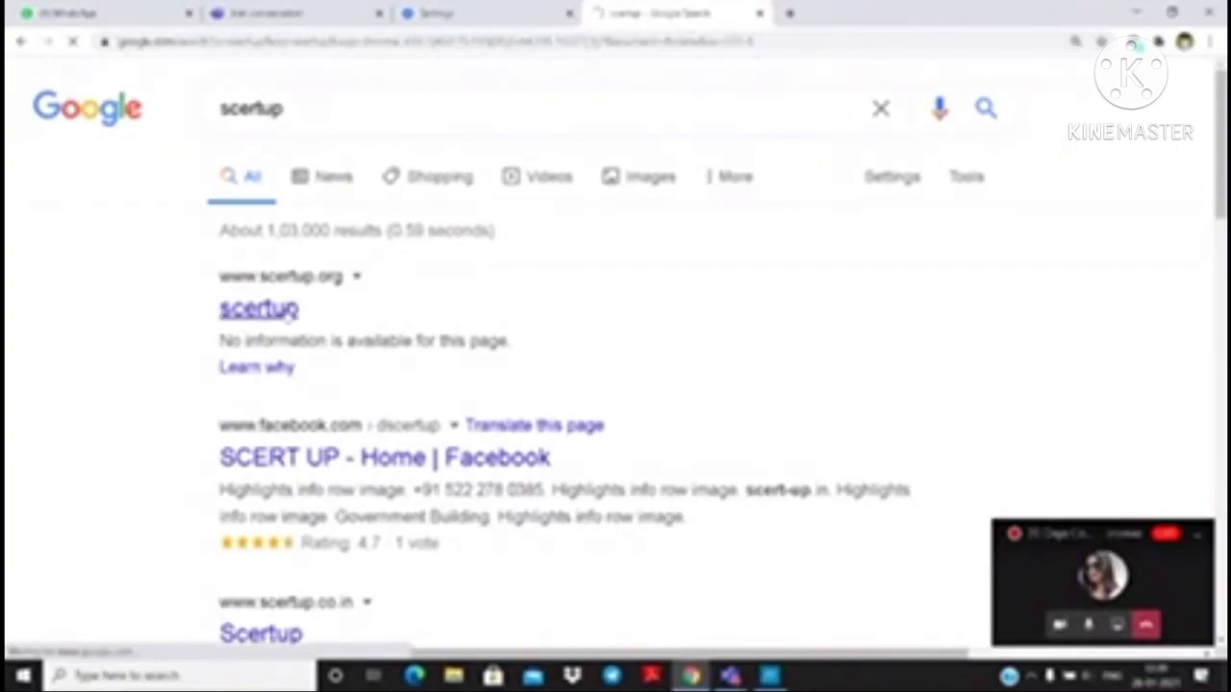
Browse the scertup.org and scertup.co.in results, then reopen scertup.org.
left_click(287, 313)
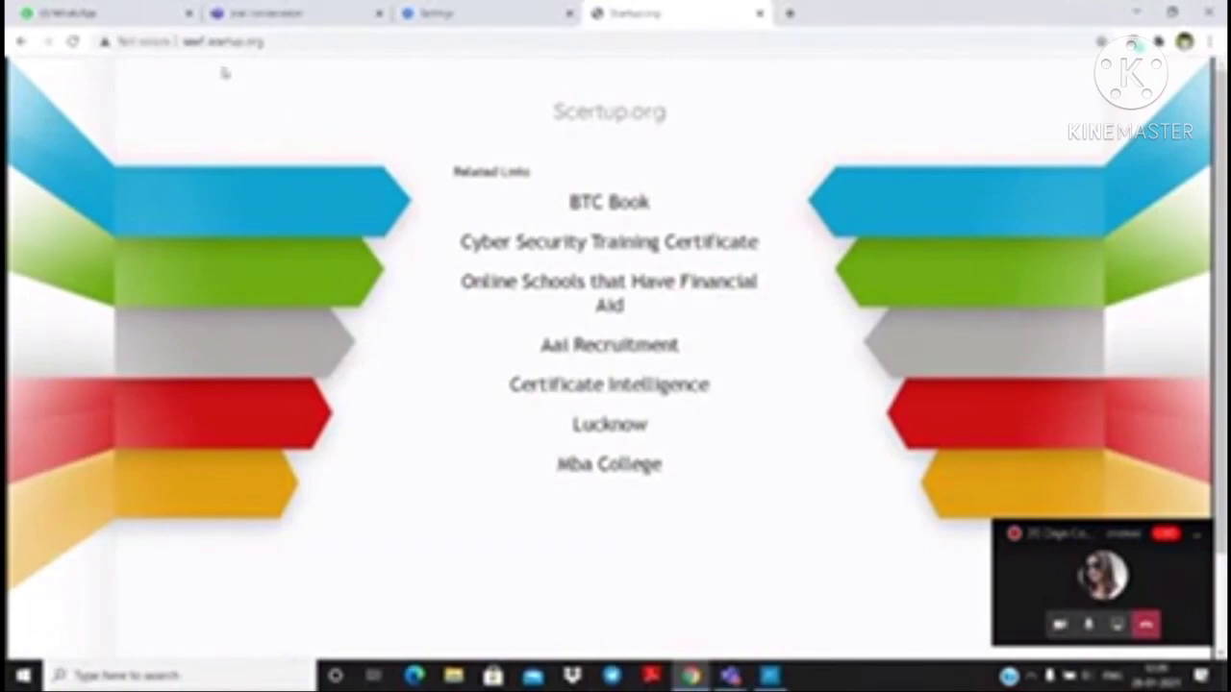
left_click(23, 44)
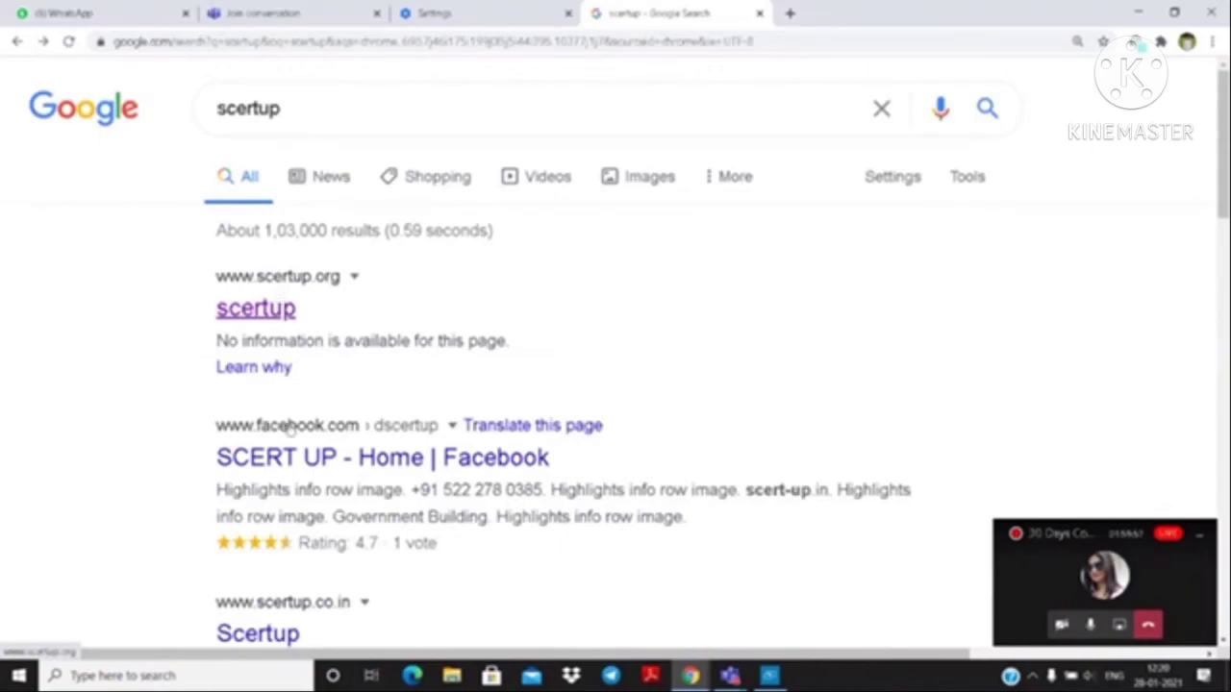
left_click(285, 605)
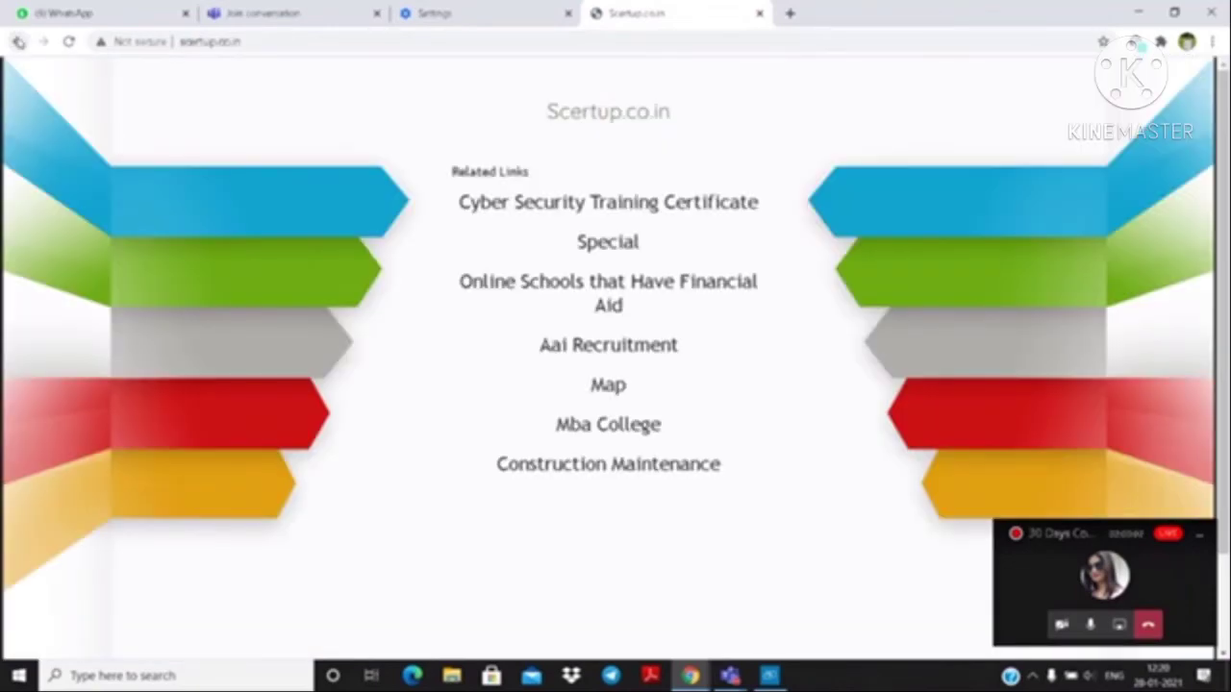
left_click(18, 41)
scroll(170, 288, "down", 5)
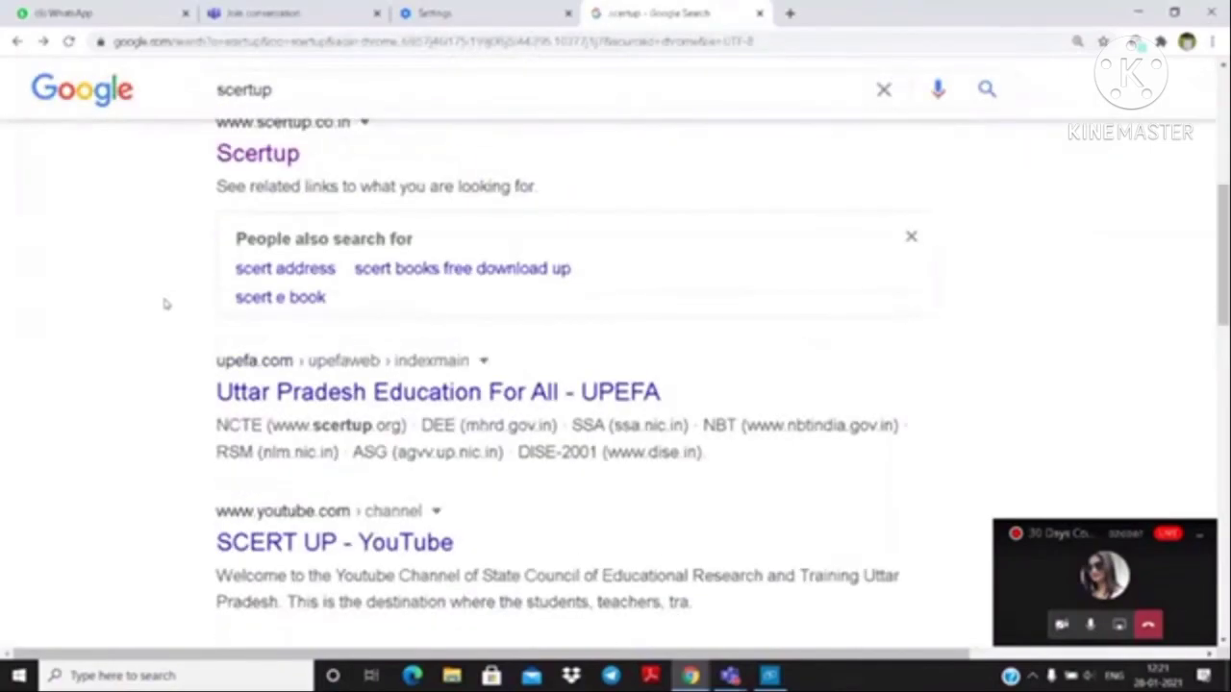
scroll(165, 304, "down", 5)
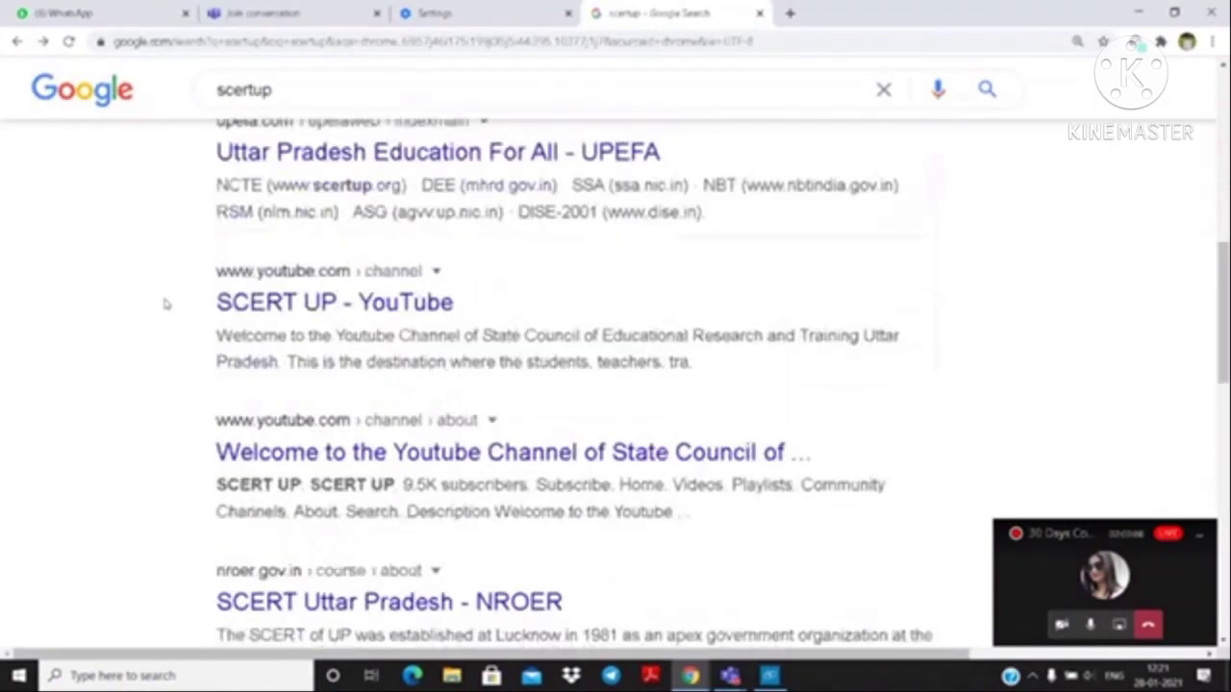
scroll(165, 304, "up", 10)
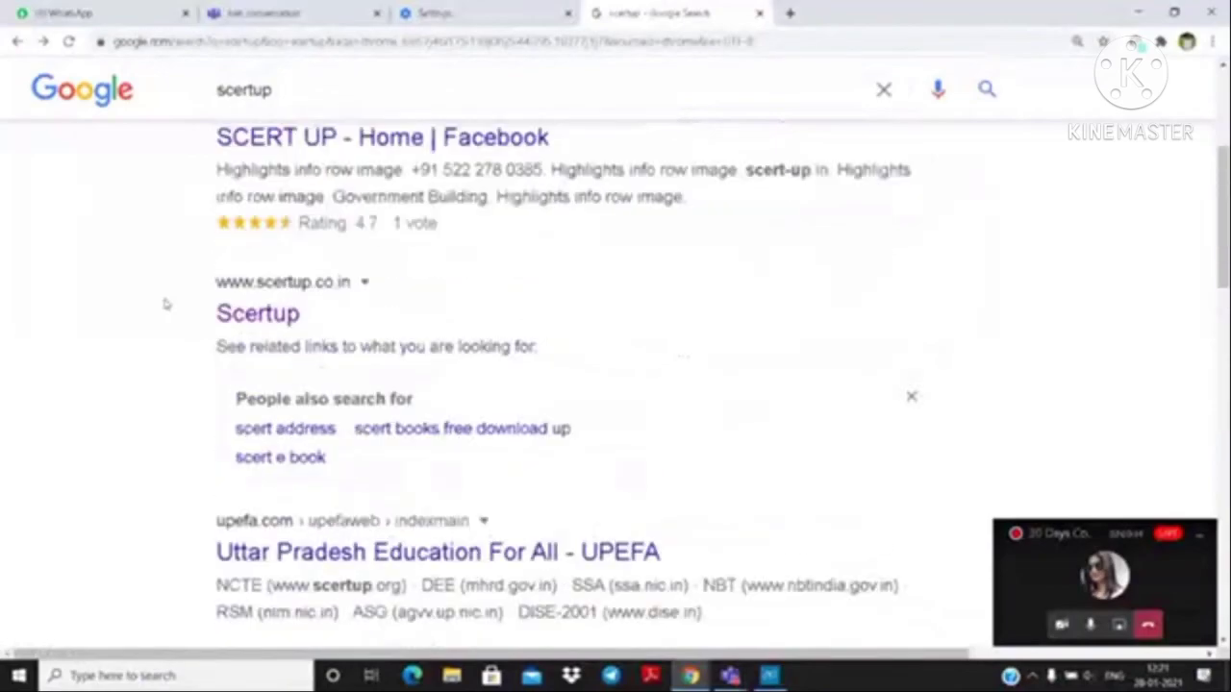
left_click(263, 280)
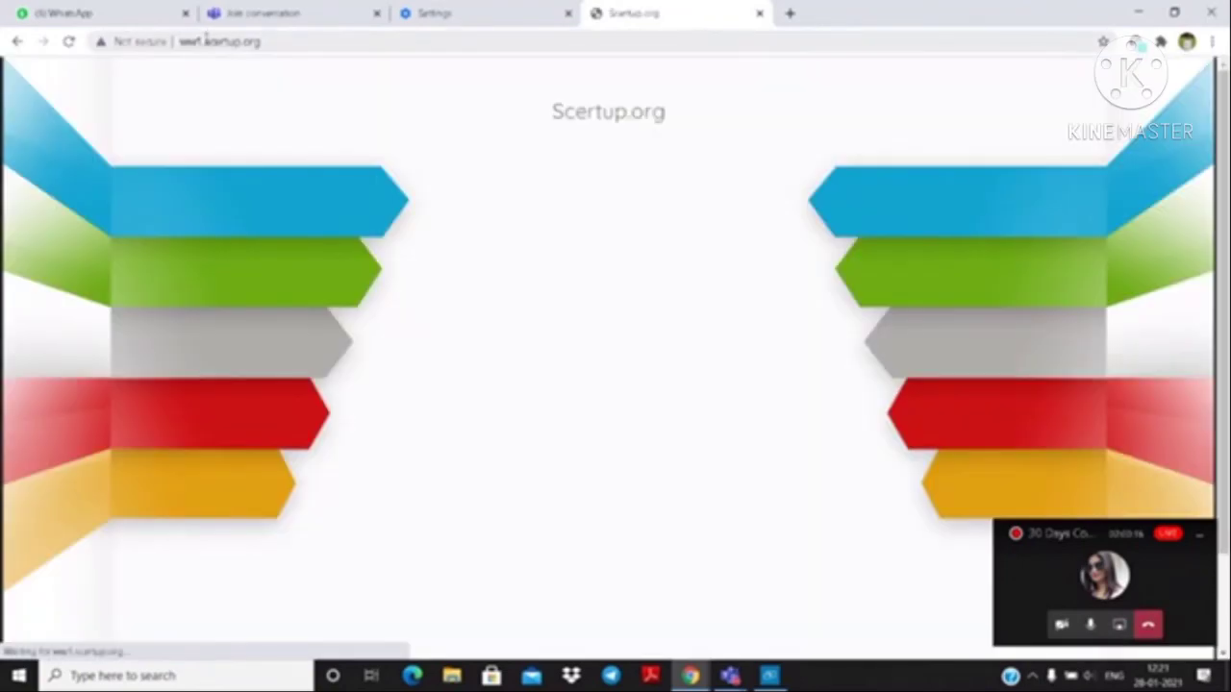
left_click(206, 41)
type("www")
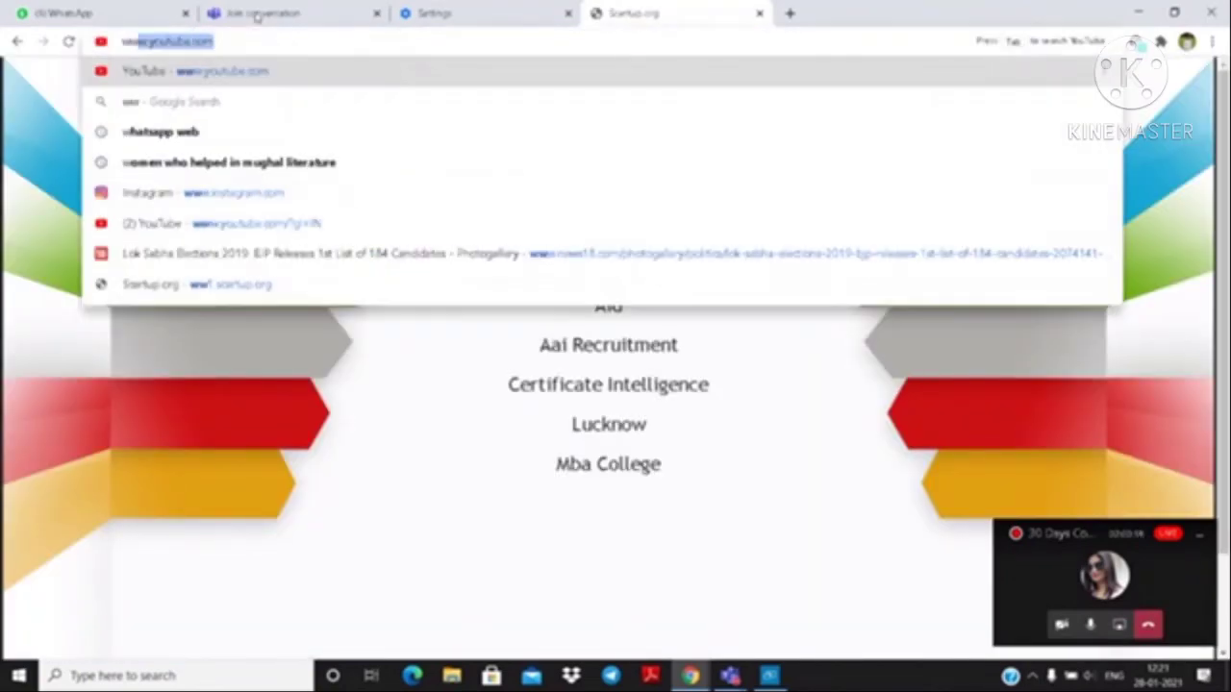
type(".scertup")
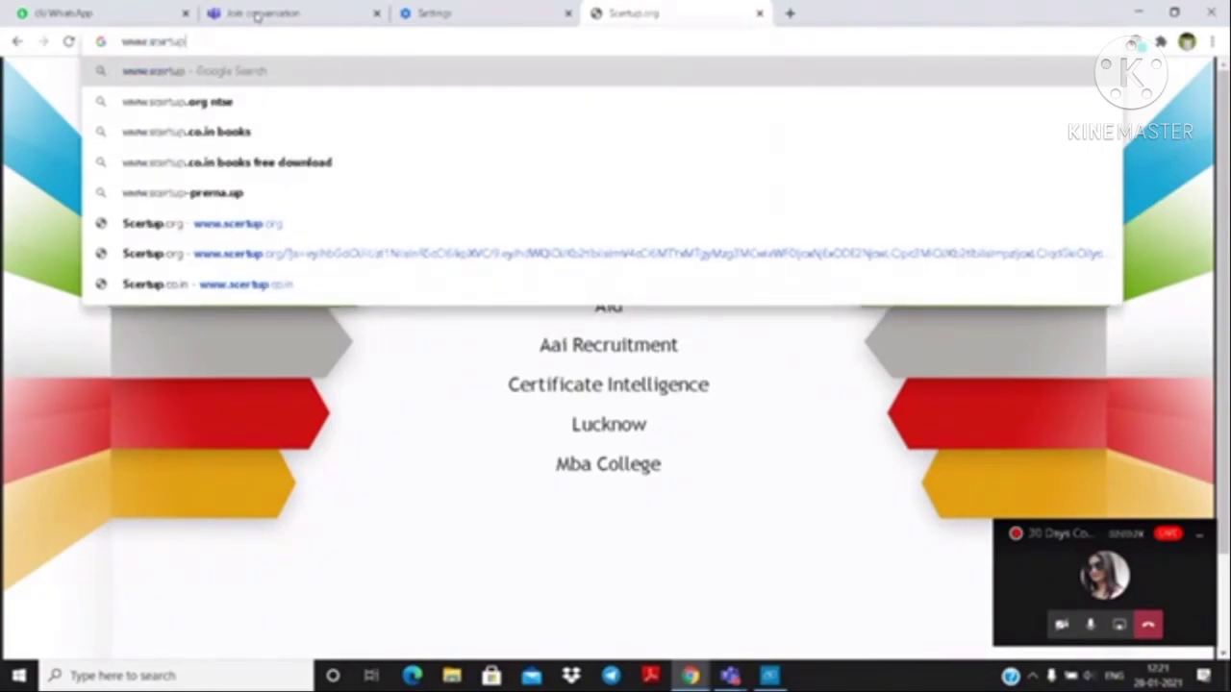
key("Return")
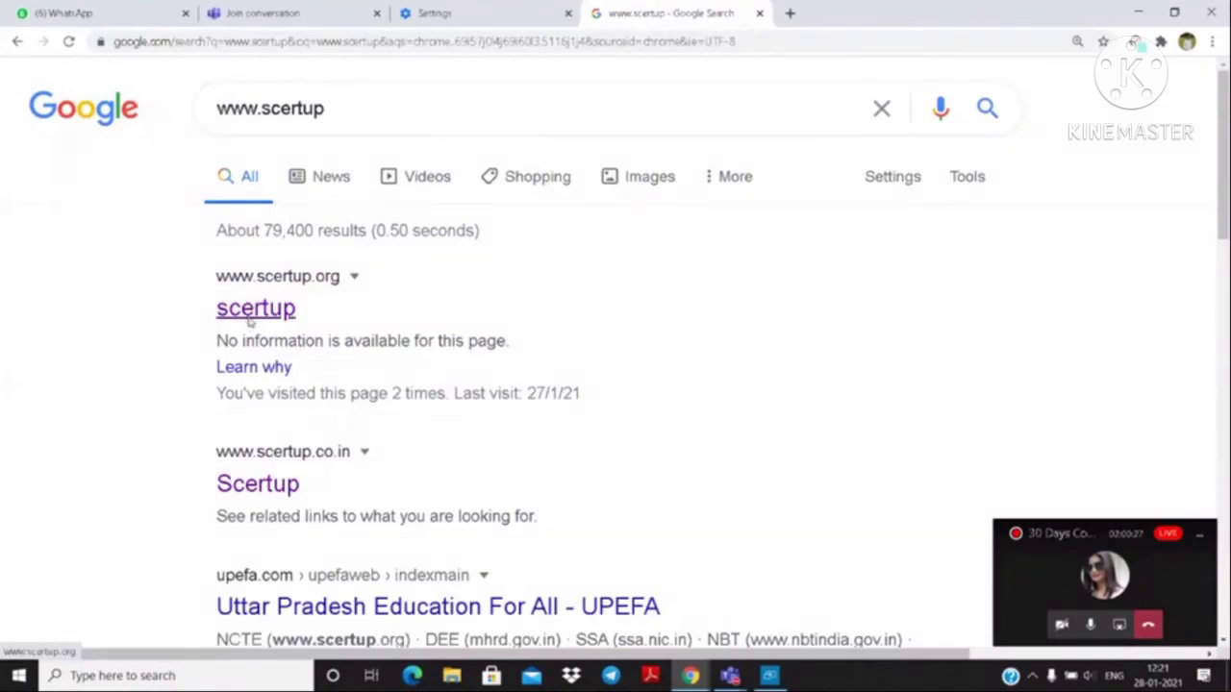
left_click(249, 317)
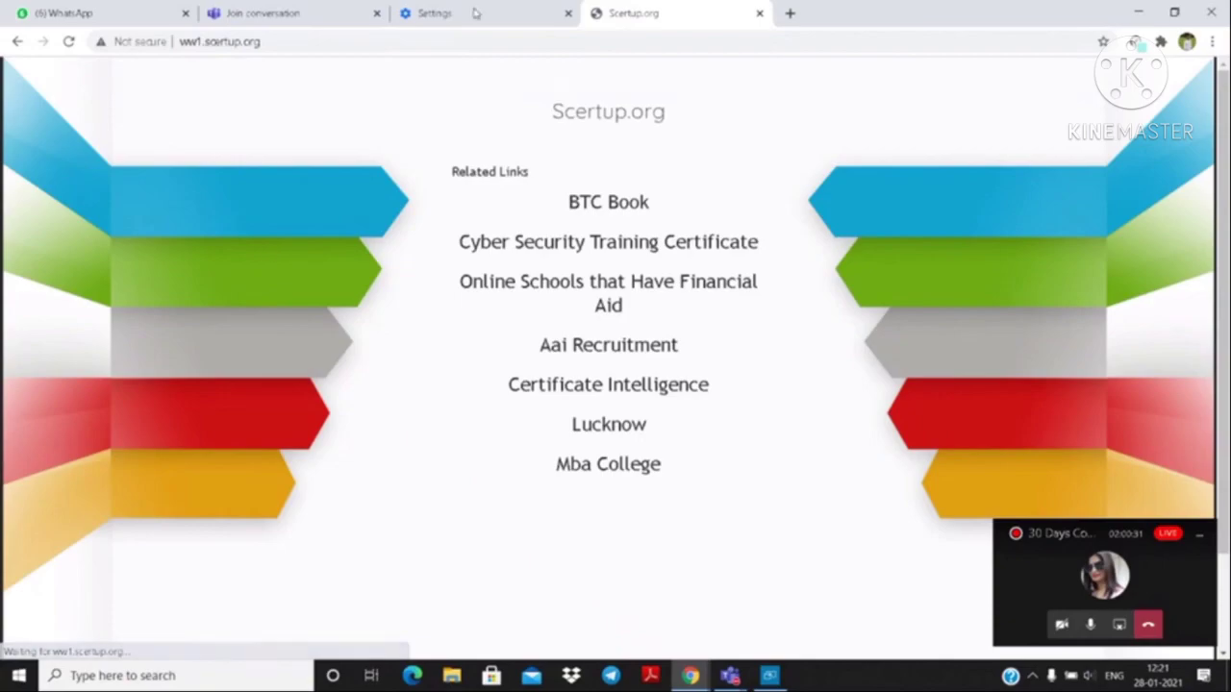
Search Google for 'sbi' and open the State Bank of India result at onlinesbi.com.
left_click(444, 48)
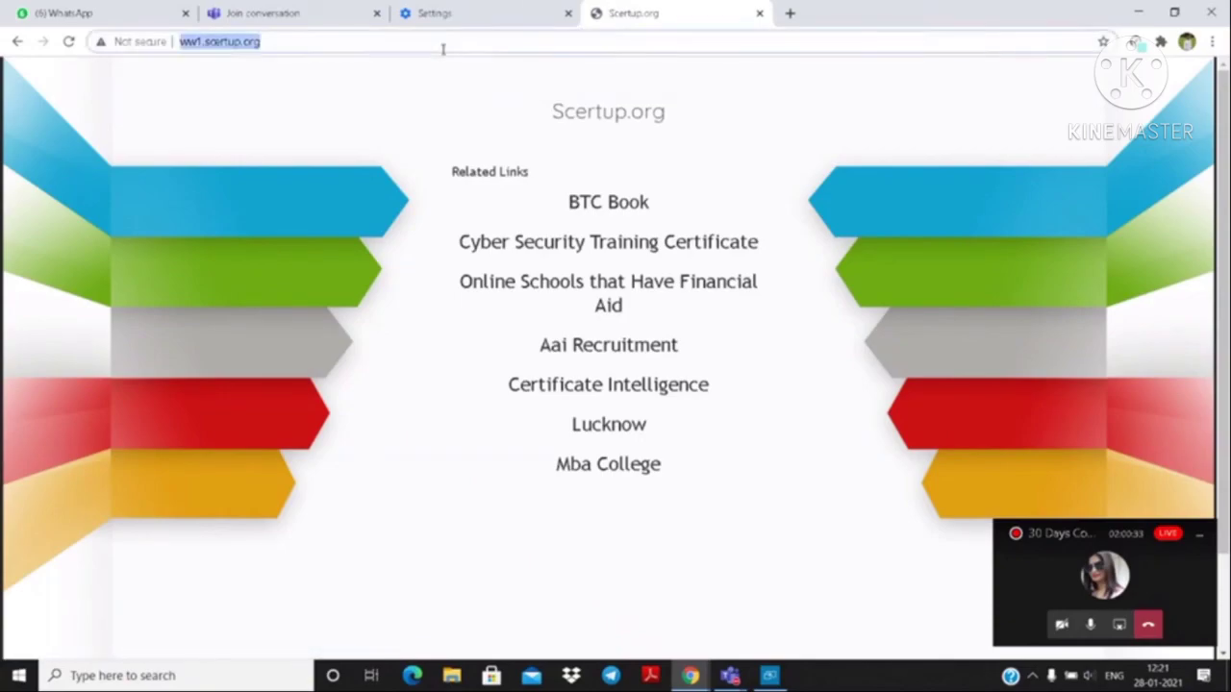
type("sbi")
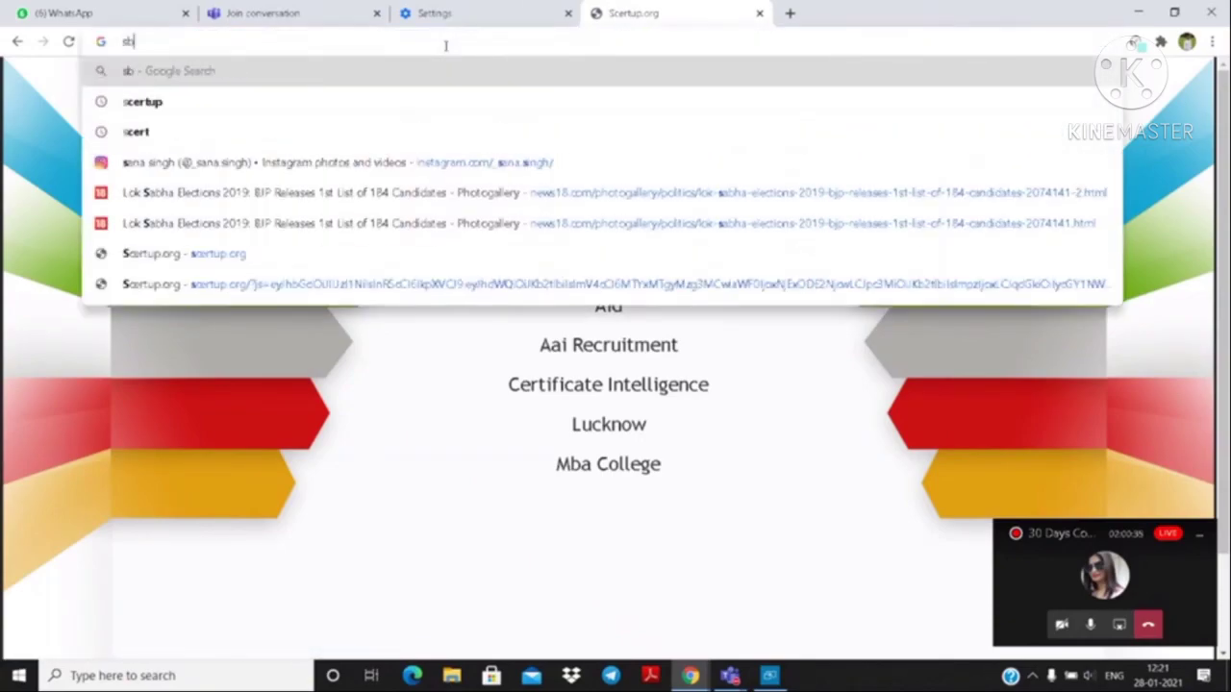
key("Return")
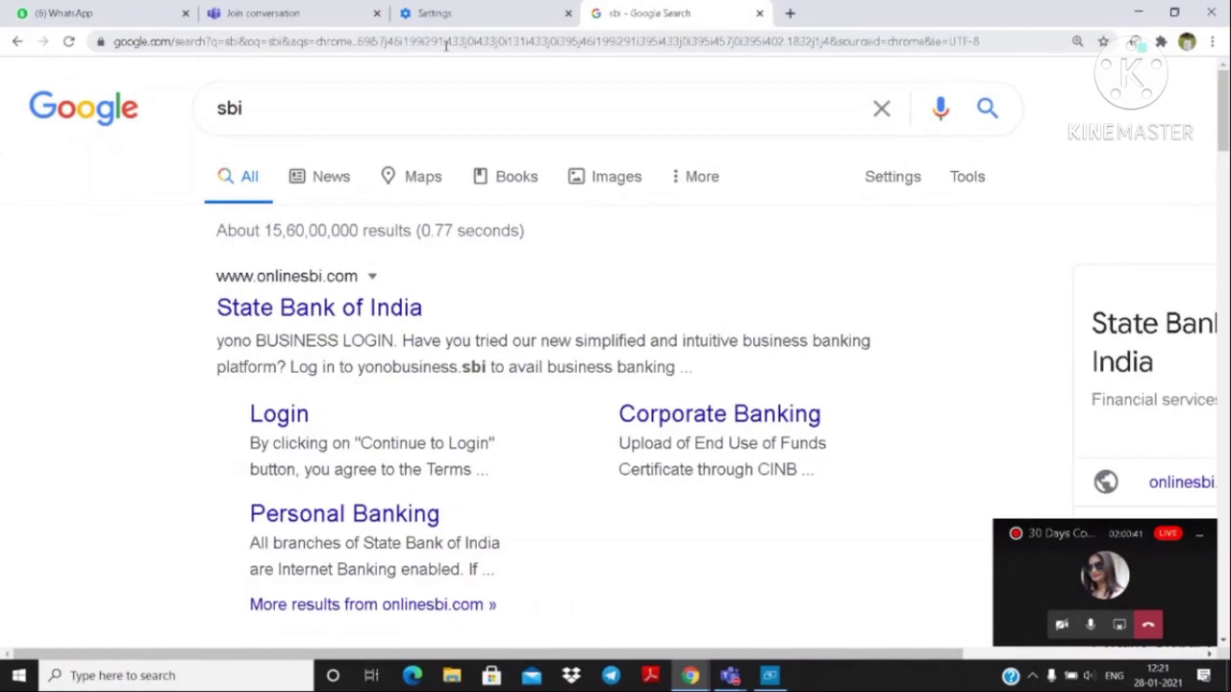
left_click(279, 317)
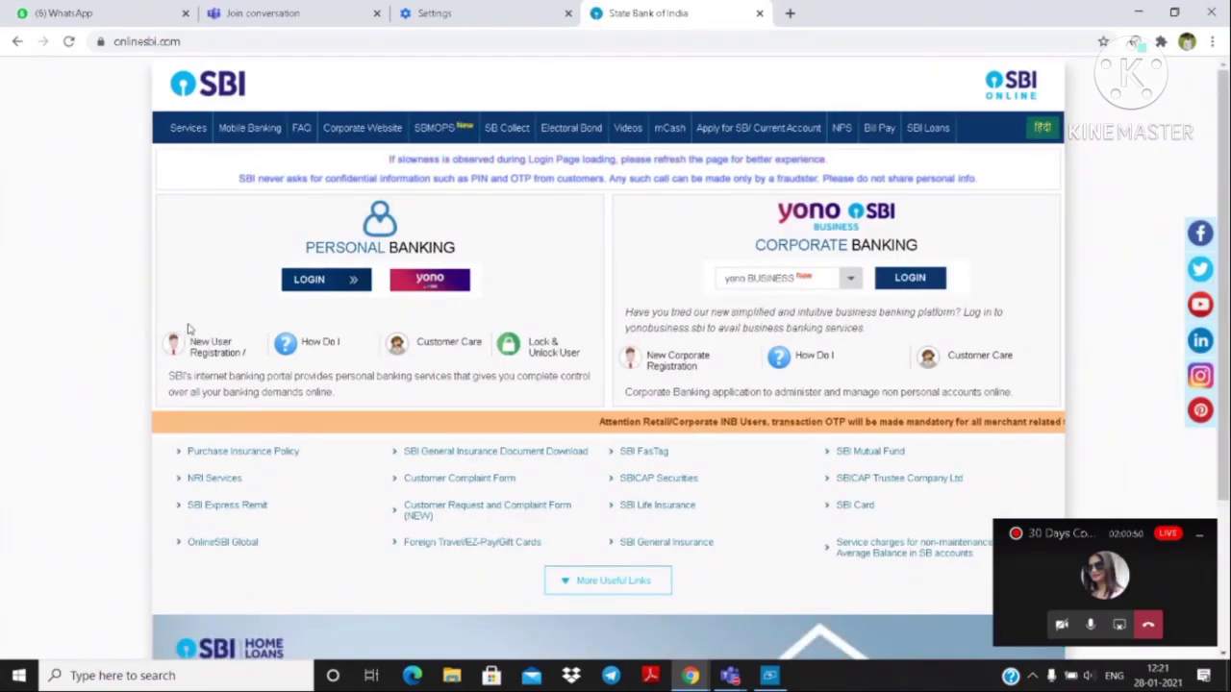
left_click(234, 44)
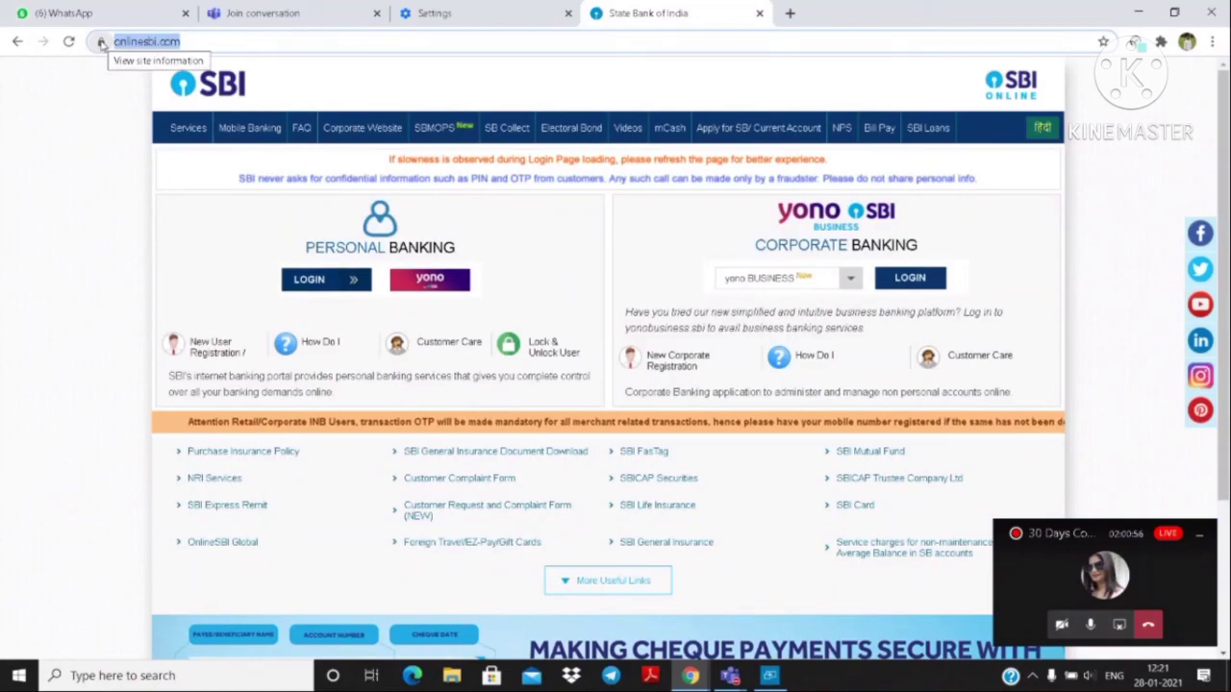
left_click(101, 42)
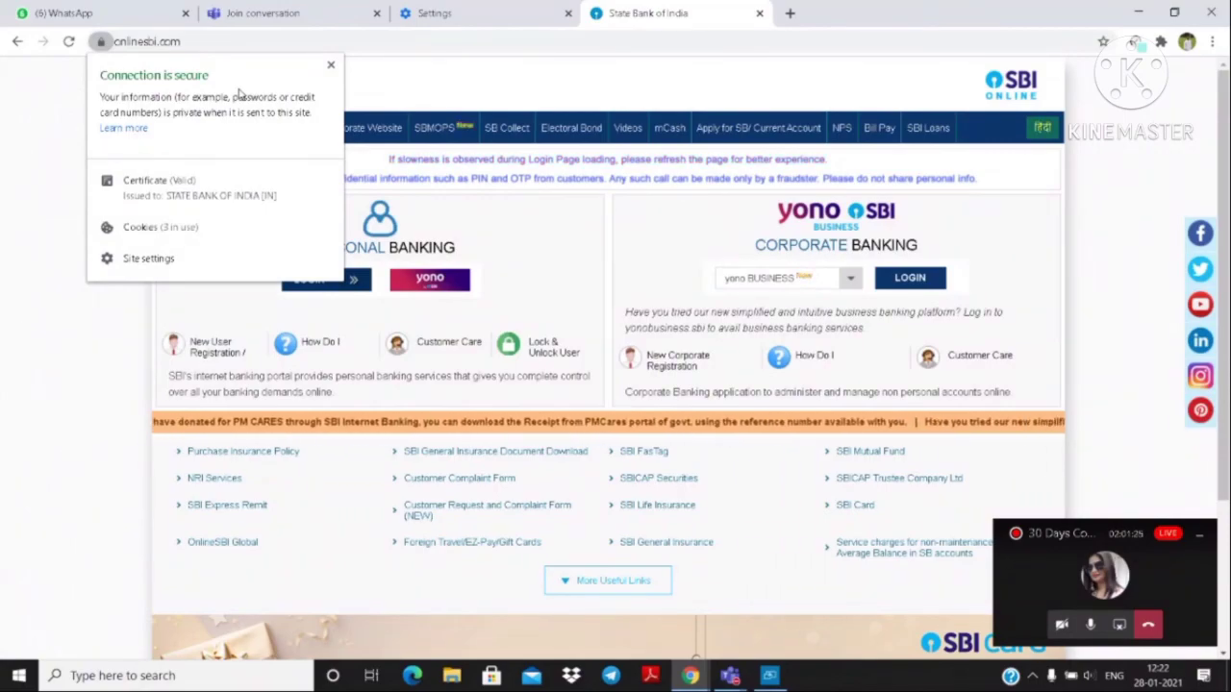
left_click(331, 64)
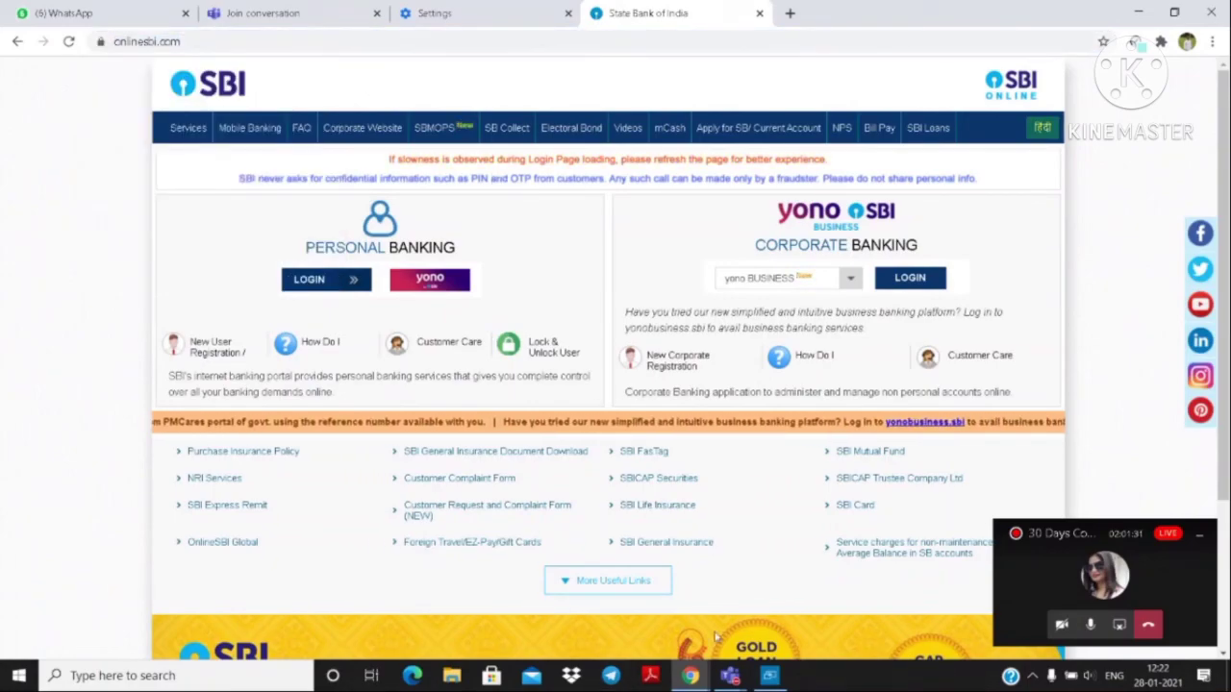
mouse_move(730, 675)
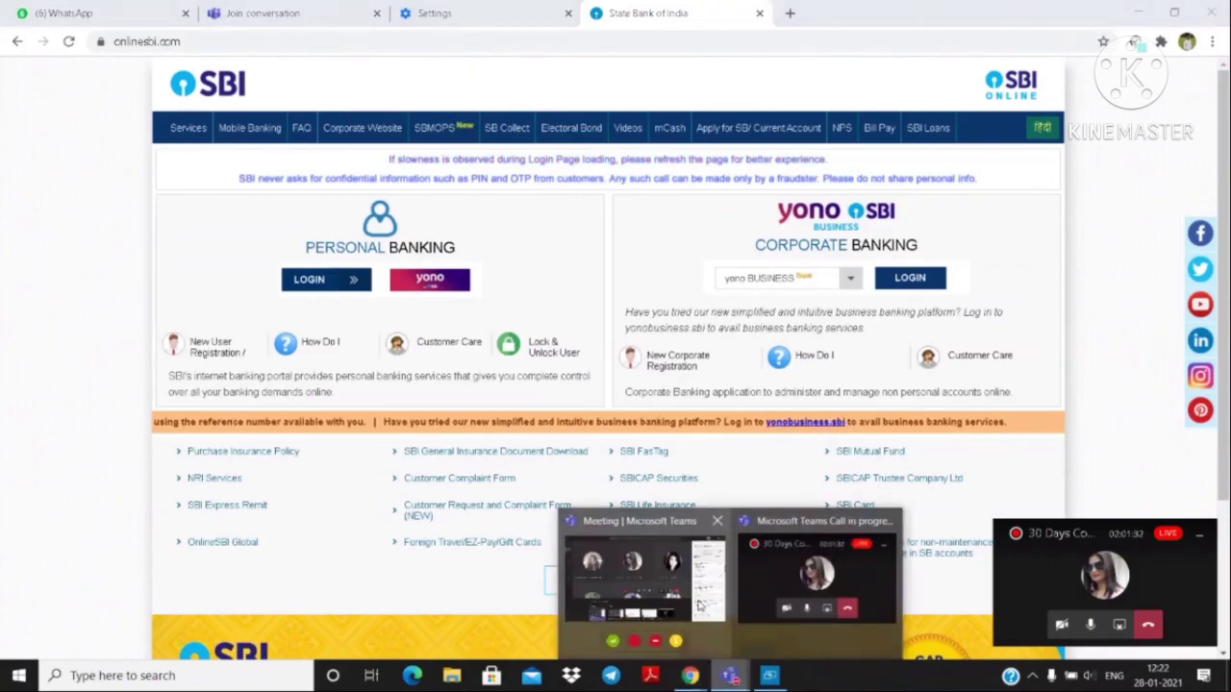